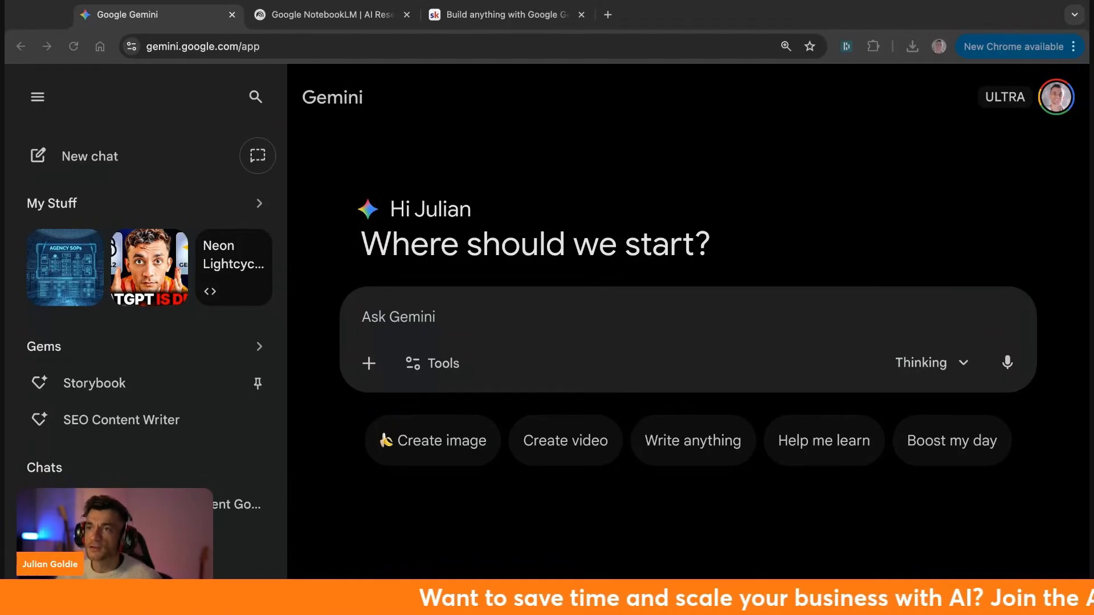
pyautogui.click(543, 215)
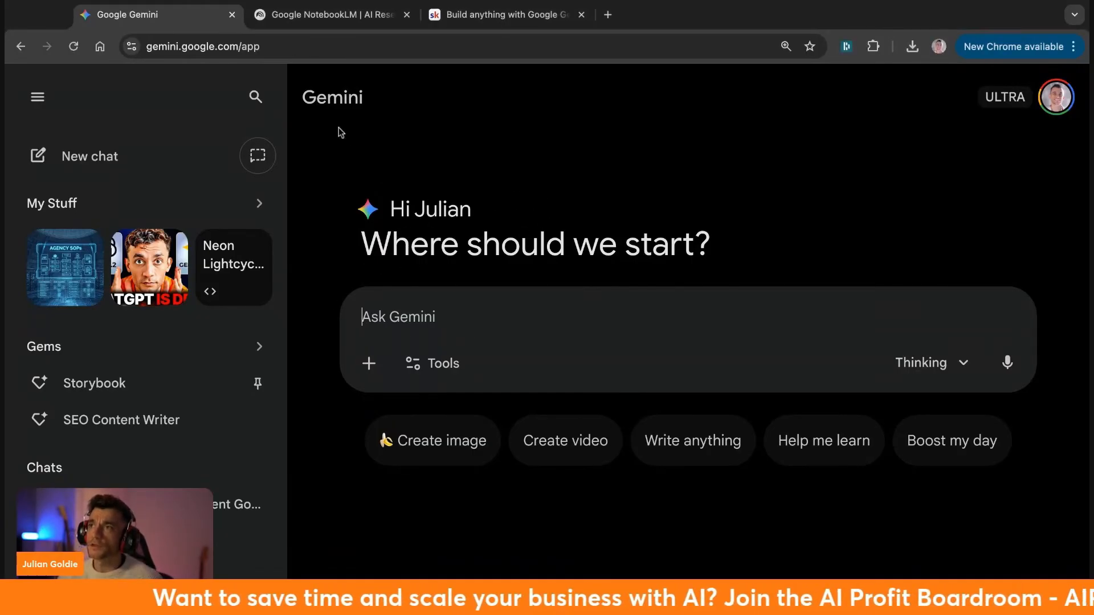
pyautogui.click(932, 373)
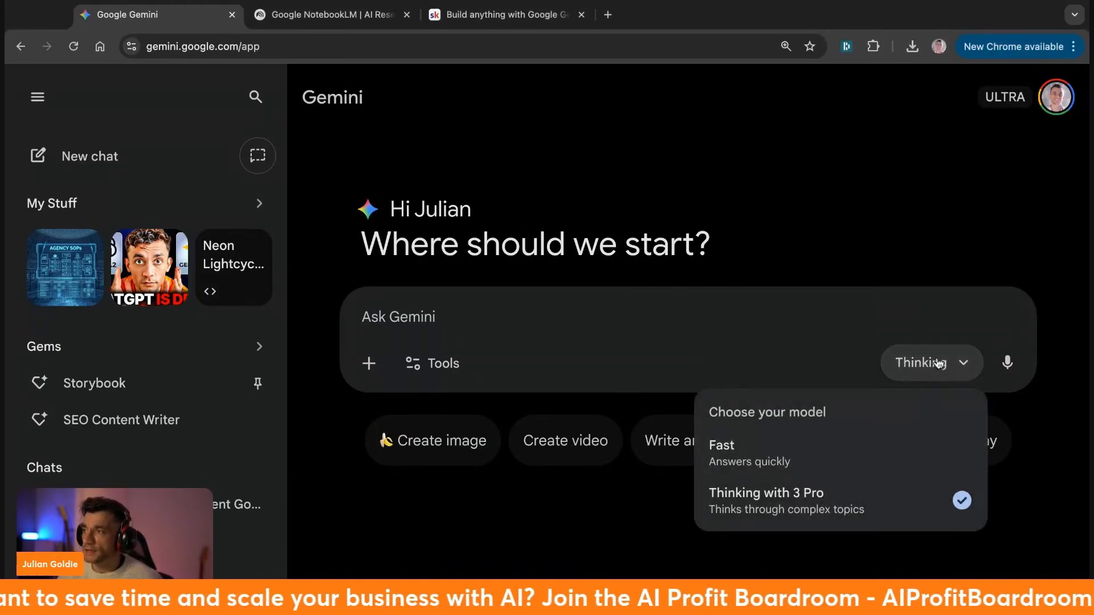
pyautogui.click(300, 47)
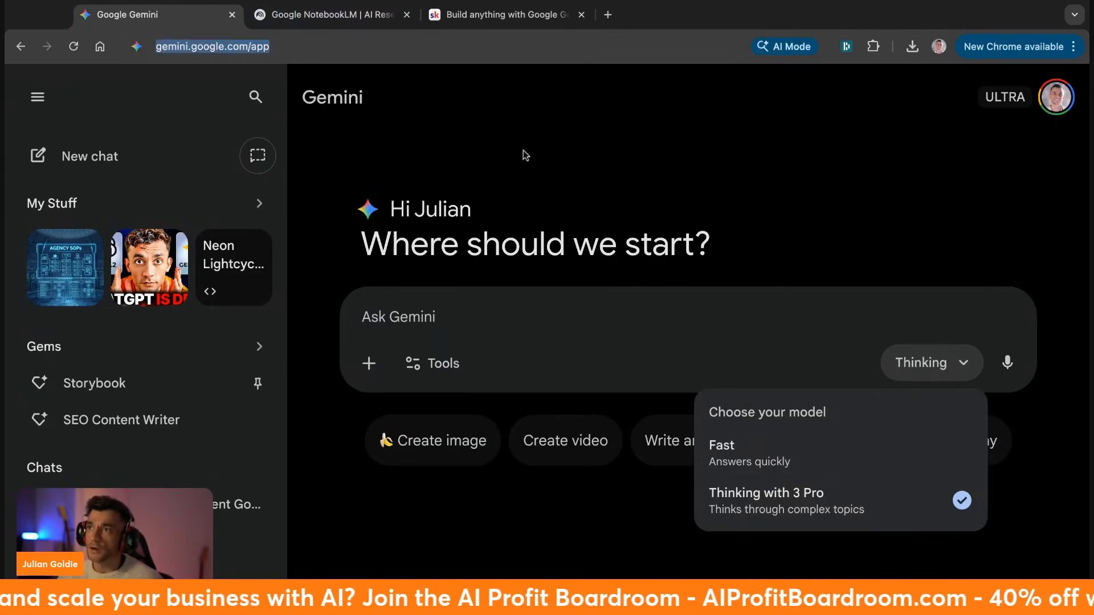
pyautogui.click(425, 312)
# Submit a Deep Research request on how to improve churn rates for my SEO agency, with the best strategies and actionable methods.
pyautogui.click(439, 362)
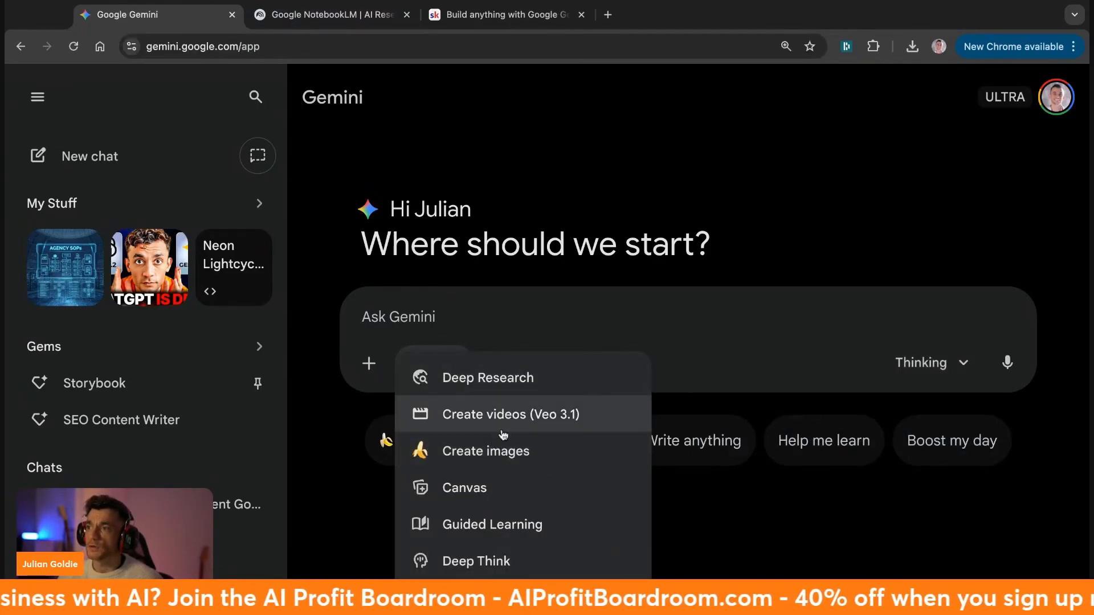
pyautogui.click(494, 377)
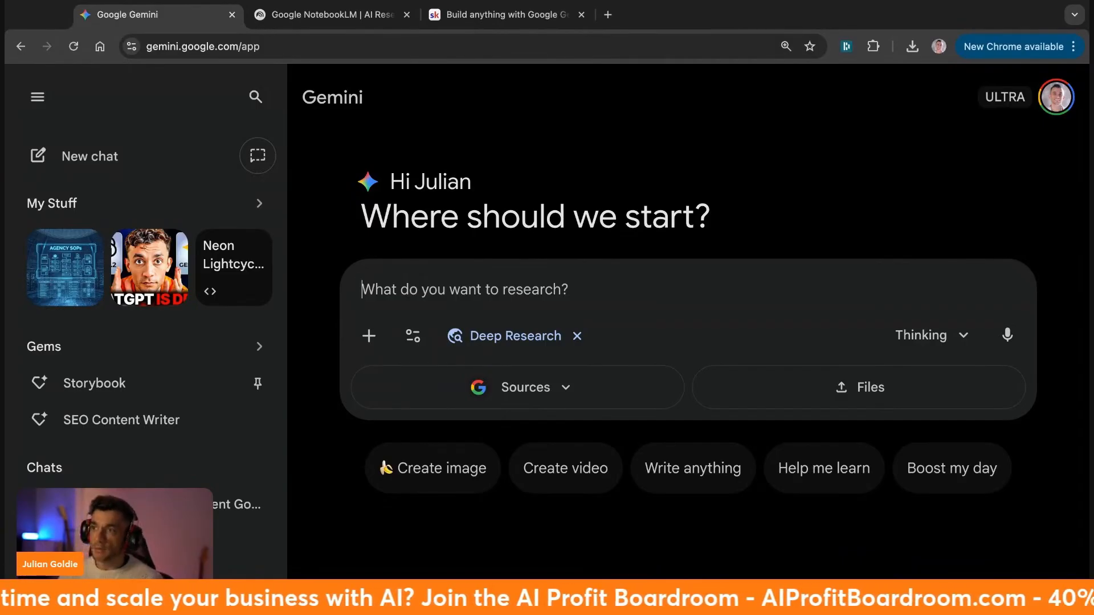
pyautogui.write('Do ')
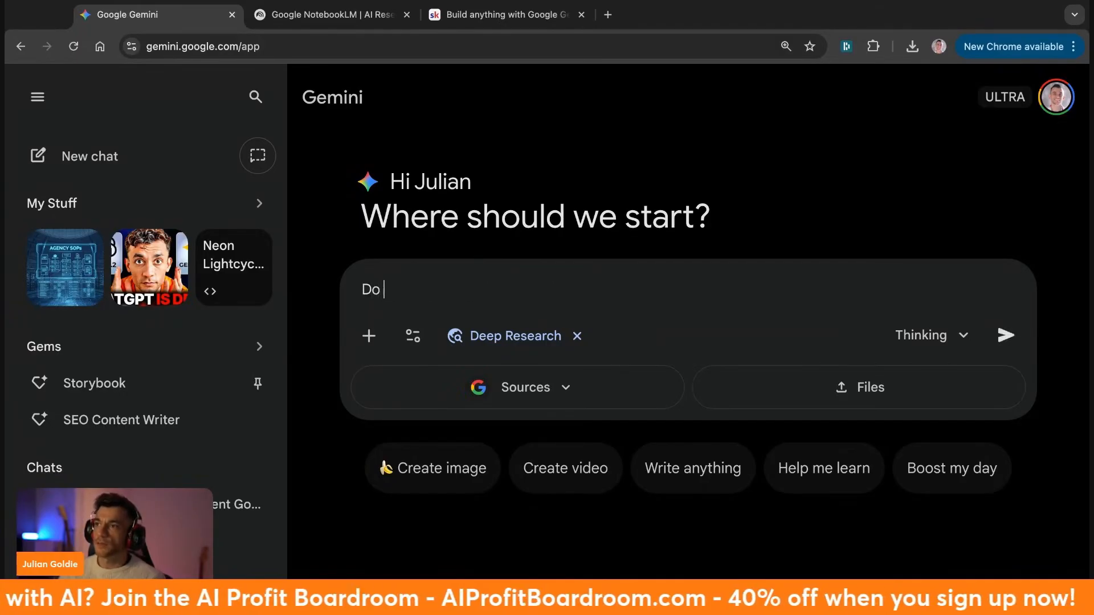
pyautogui.write('a deep dive on how')
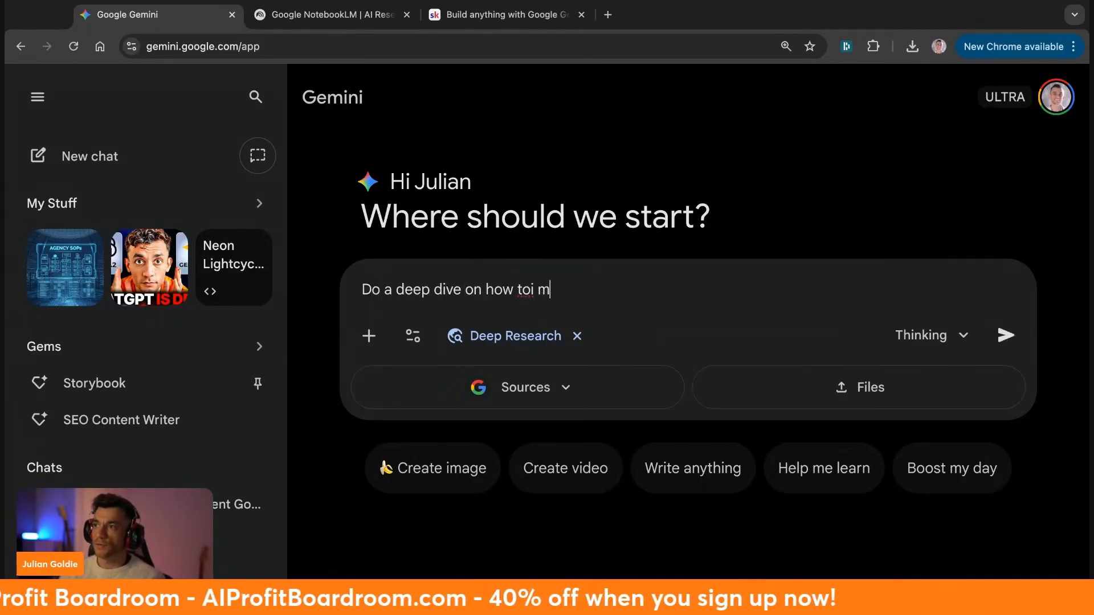
pyautogui.write(' to improve churn rates for my S')
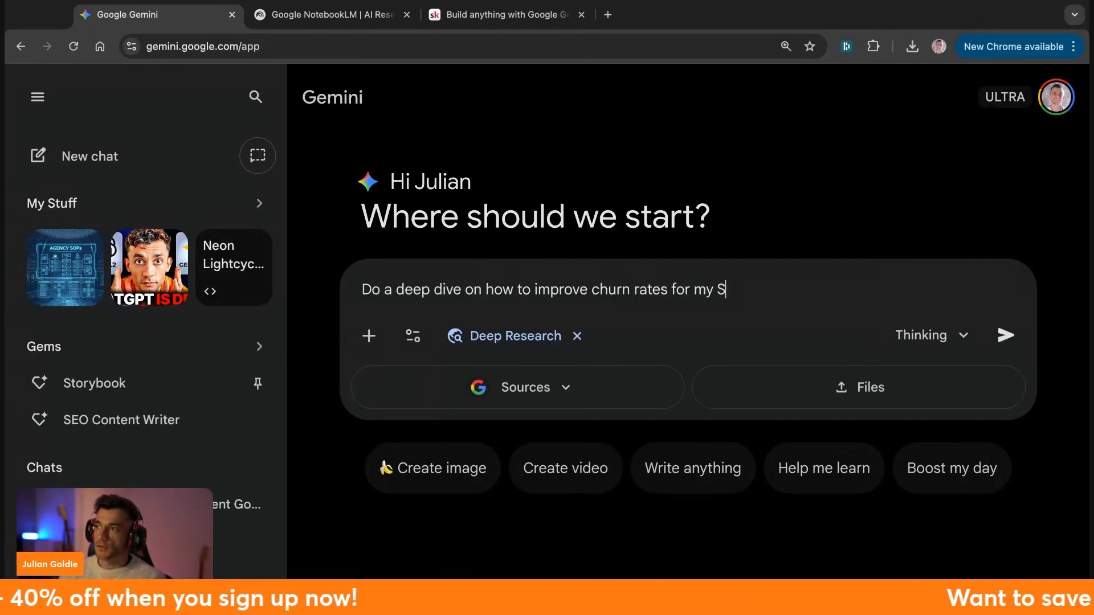
pyautogui.write('EO agency + some of the best strategies')
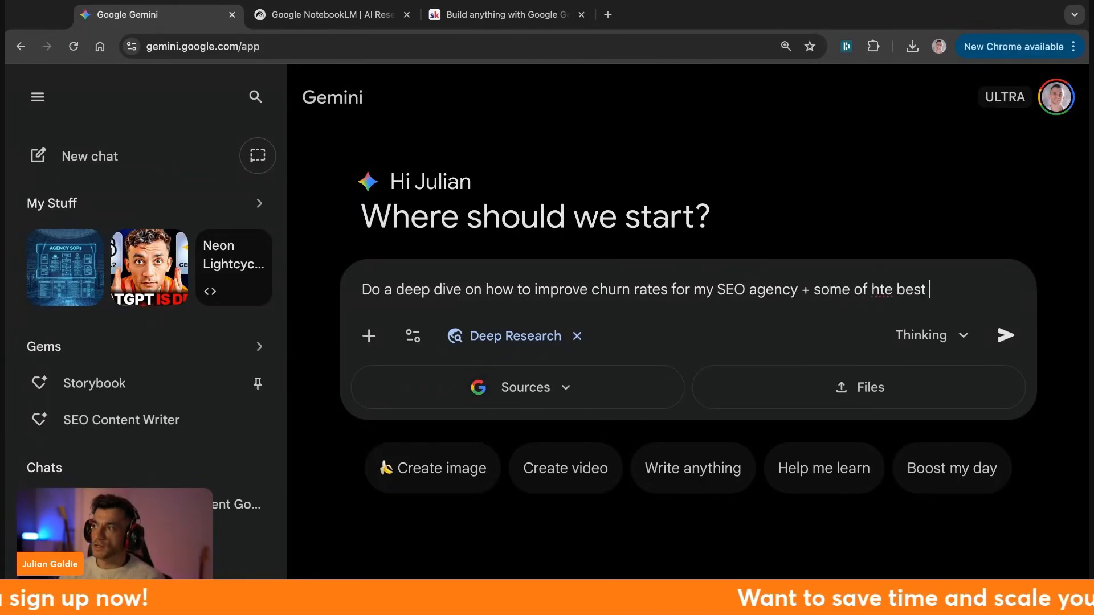
pyautogui.write(' + actionab')
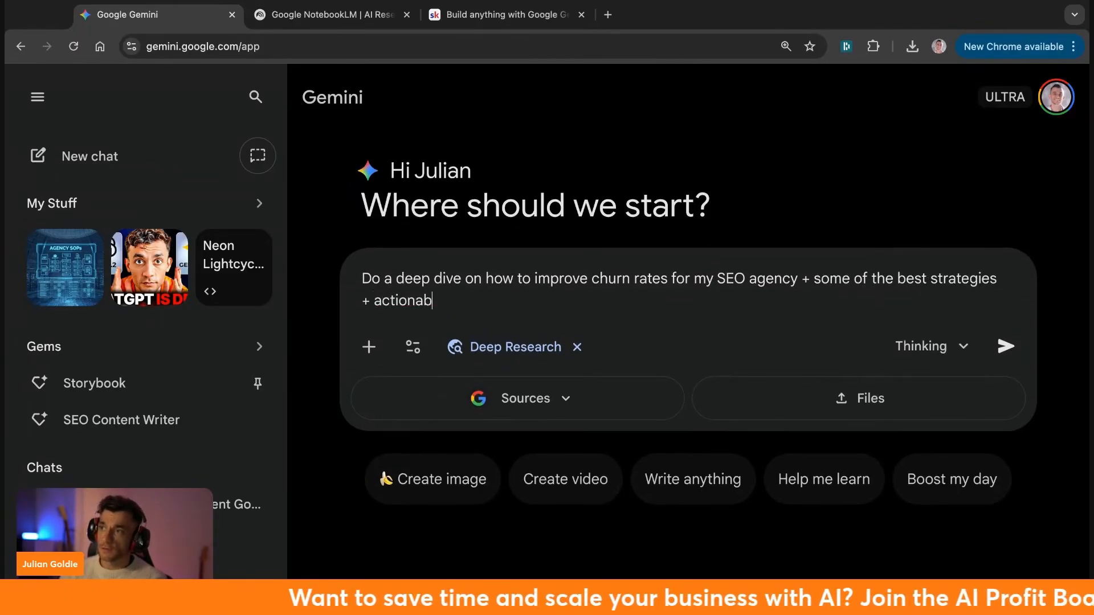
pyautogui.write('le methods to improve that.')
pyautogui.press('Return')
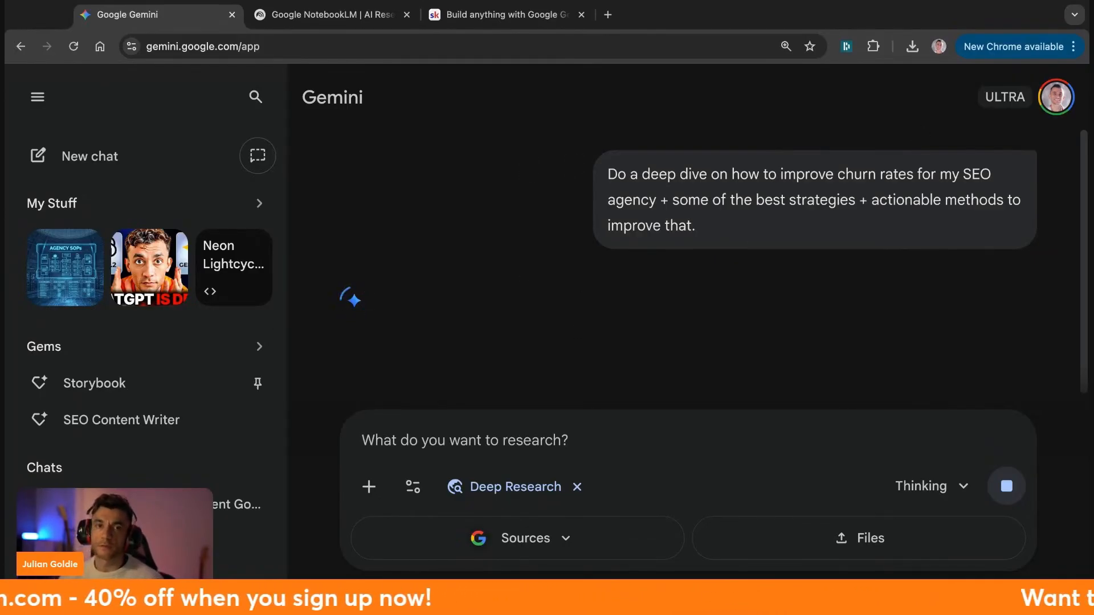
# Open claude.ai in a new tab and ask "what's the #1 constraint inside my business that i need to fix".
pyautogui.hotkey('ctrl', 't')
pyautogui.write('claude.ai')
pyautogui.press('Return')
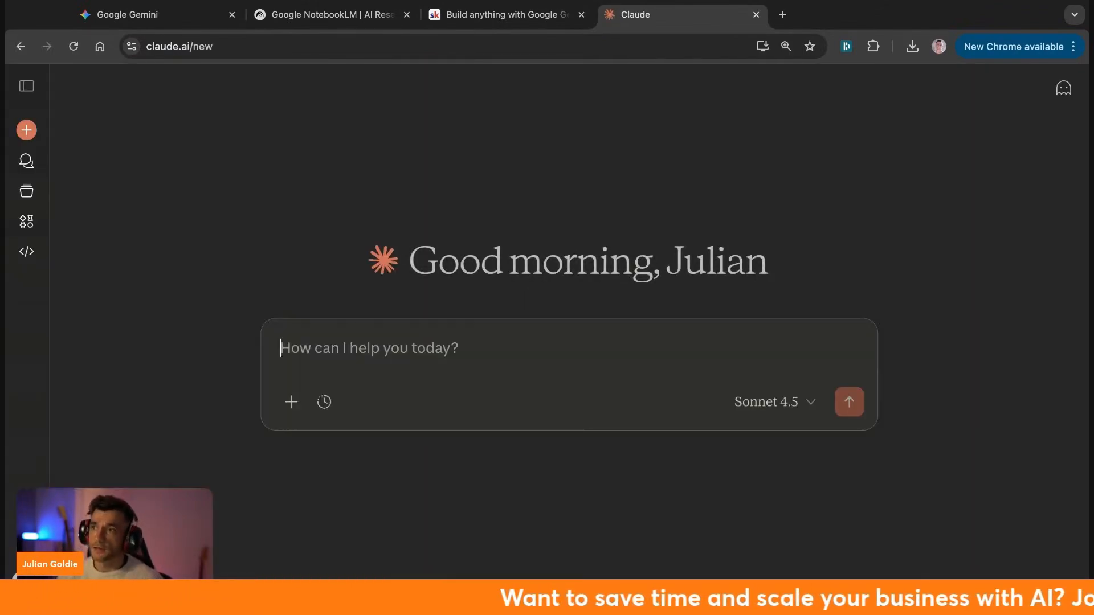
pyautogui.write("what's the ")
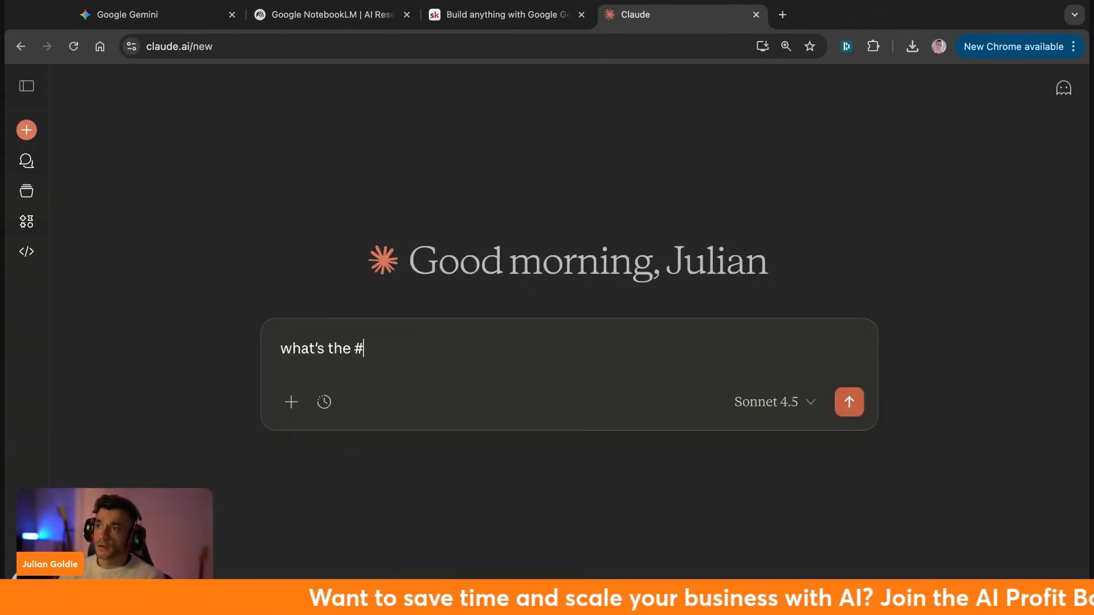
pyautogui.write('#1 constraint inside m')
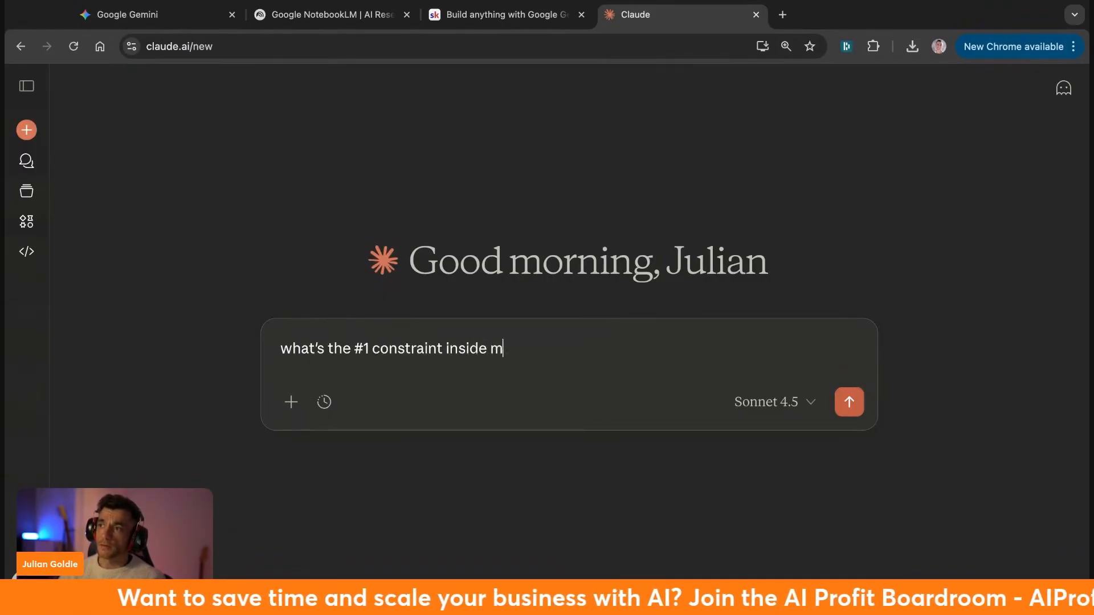
pyautogui.write('y business that i need to fix')
pyautogui.press('Return')
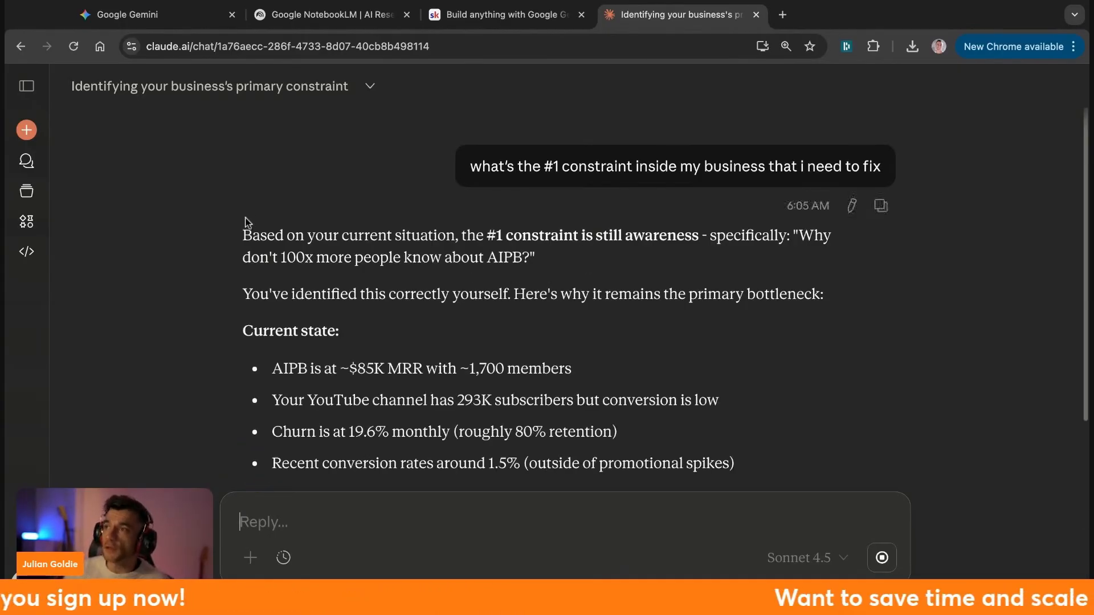
# Read the opening paragraph of Claude's answer about the business's main constraint.
pyautogui.moveTo(241, 221); pyautogui.dragTo(439, 236)
pyautogui.click(466, 246)
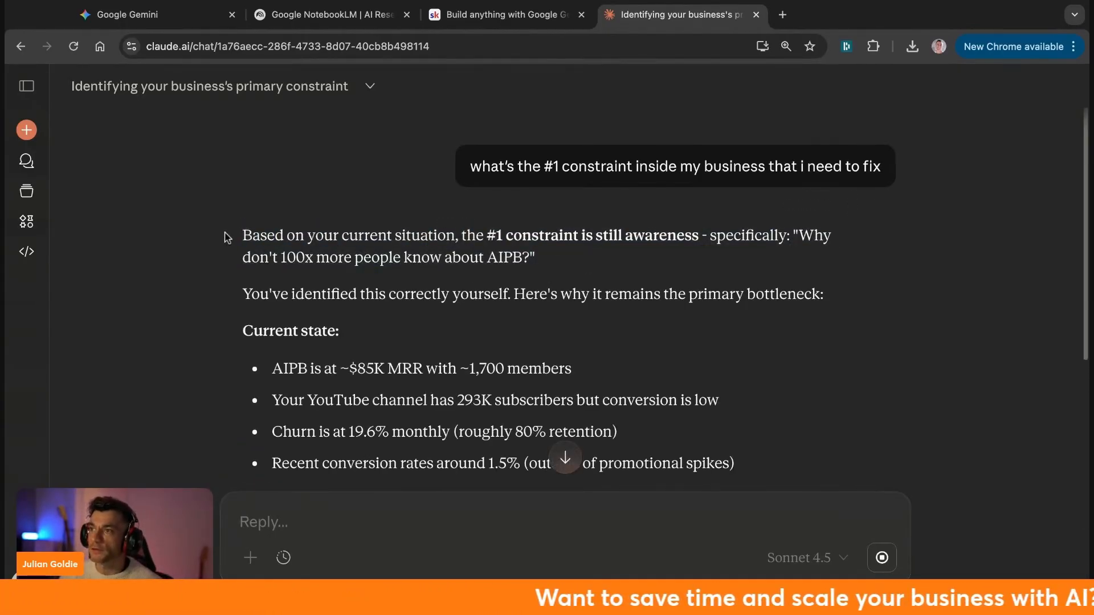
pyautogui.moveTo(225, 233); pyautogui.dragTo(476, 237)
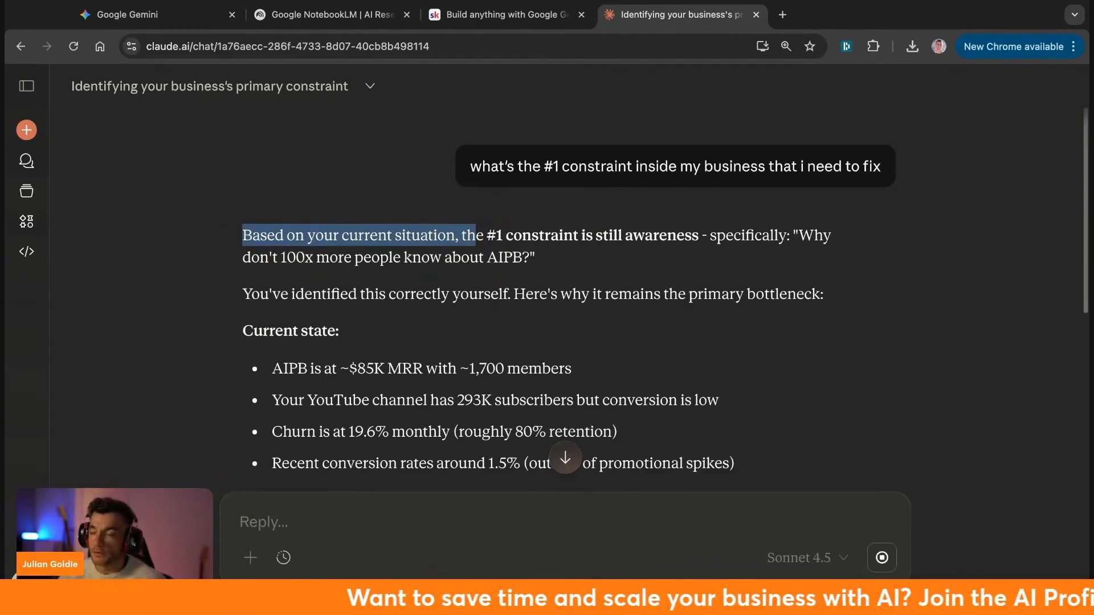
pyautogui.tripleClick(473, 236)
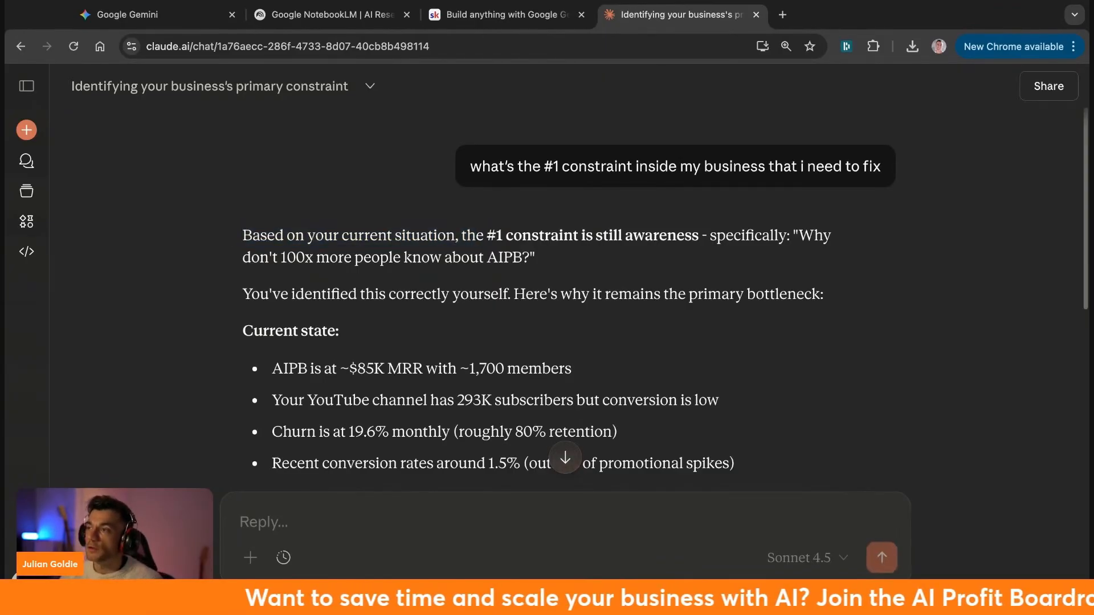
pyautogui.click(648, 230)
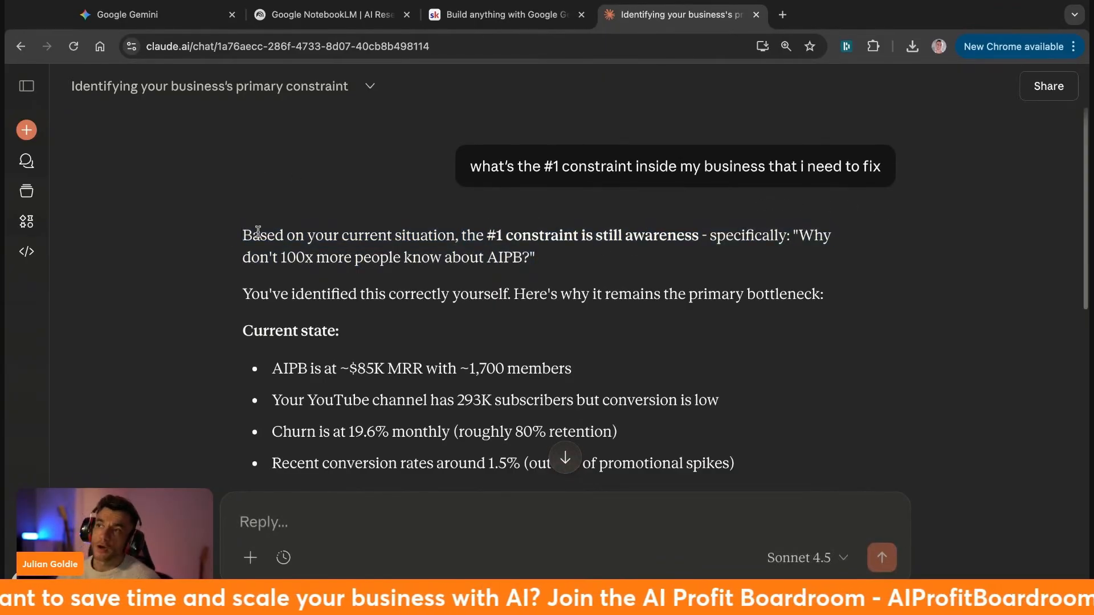
pyautogui.moveTo(245, 235); pyautogui.dragTo(551, 263)
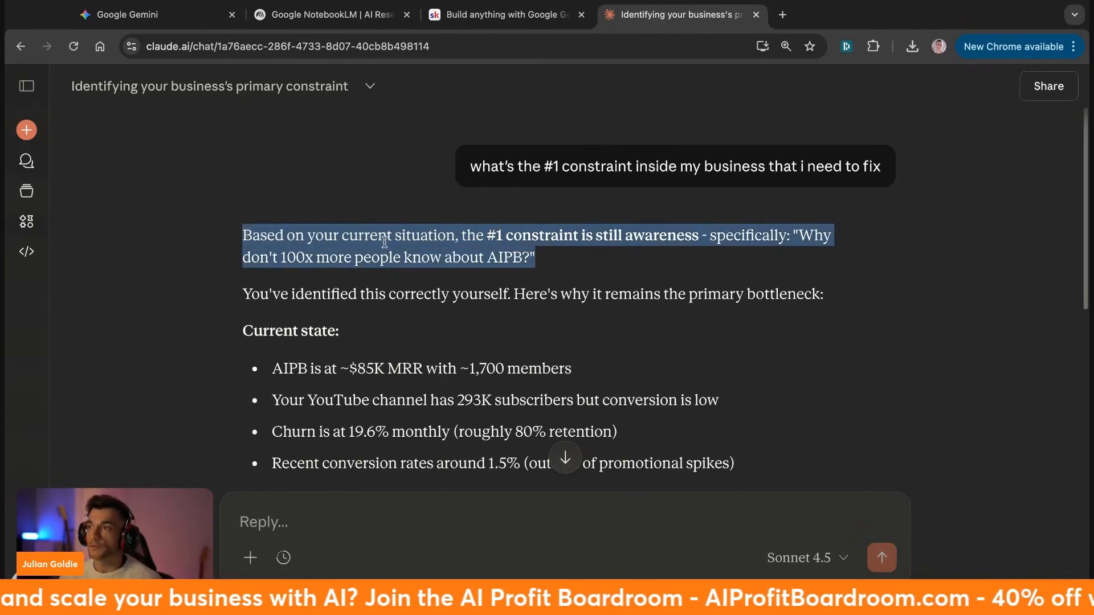
pyautogui.click(414, 285)
# Copy Claude's entire answer and open Gemini in a new tab.
pyautogui.scroll(-15, 414, 285)
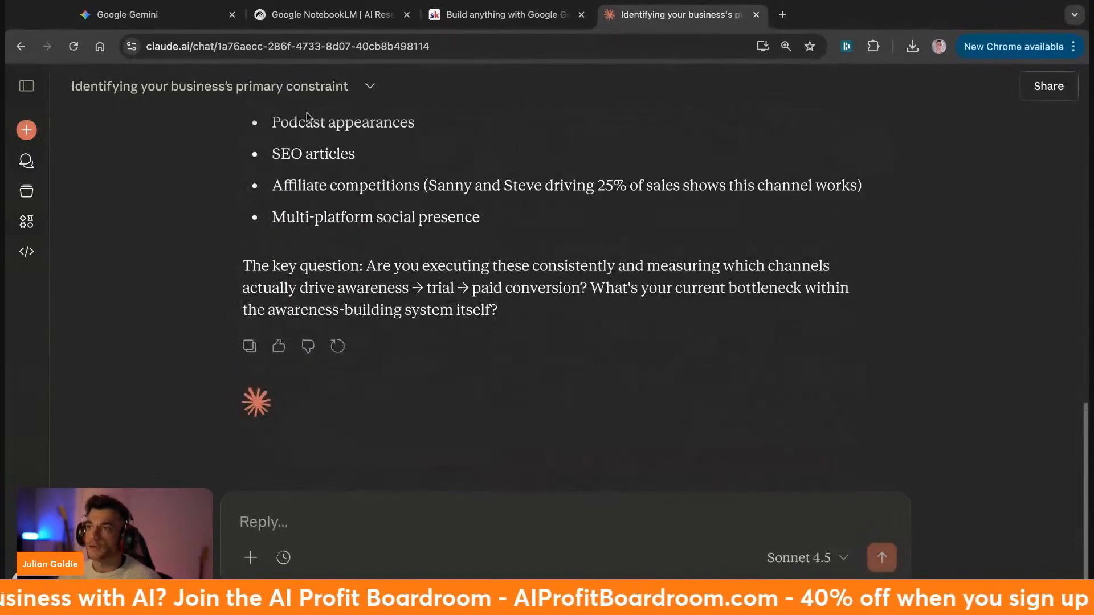
pyautogui.moveTo(524, 312); pyautogui.dragTo(328, 15)
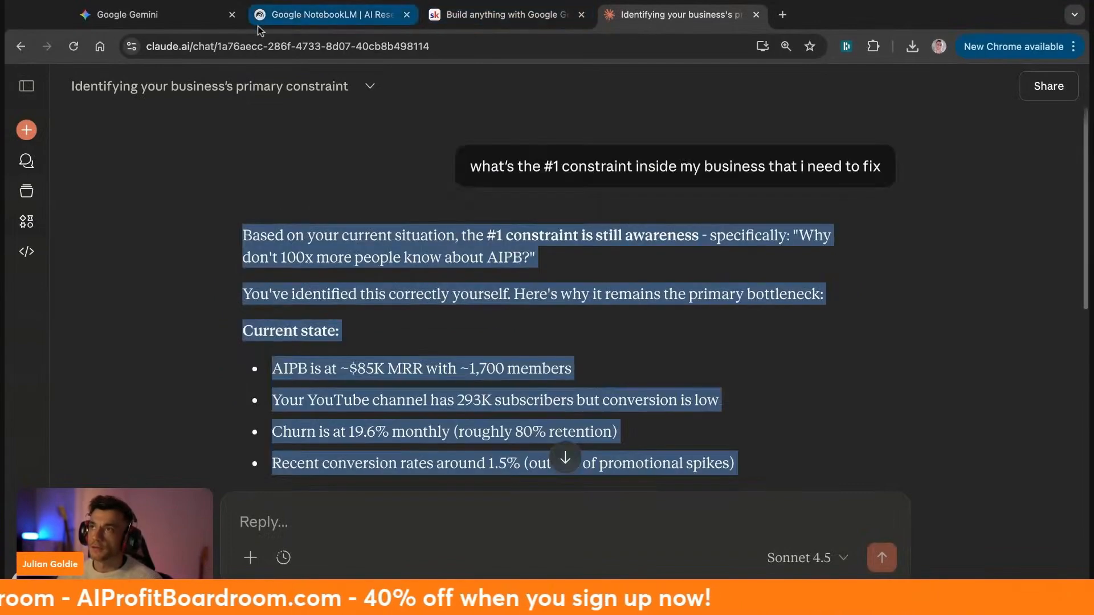
pyautogui.click(328, 15)
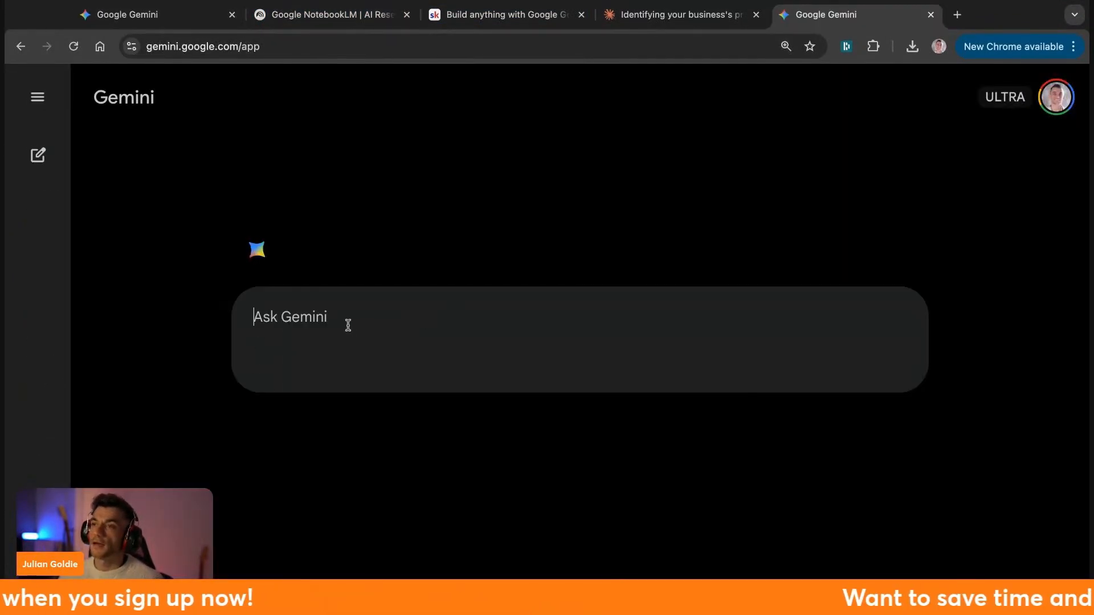
# Submit a Deep Research request reading "give me a deep research report that helps me solve this problem:" followed by the copied Claude answer.
pyautogui.click(447, 365)
pyautogui.click(487, 378)
pyautogui.write('gi')
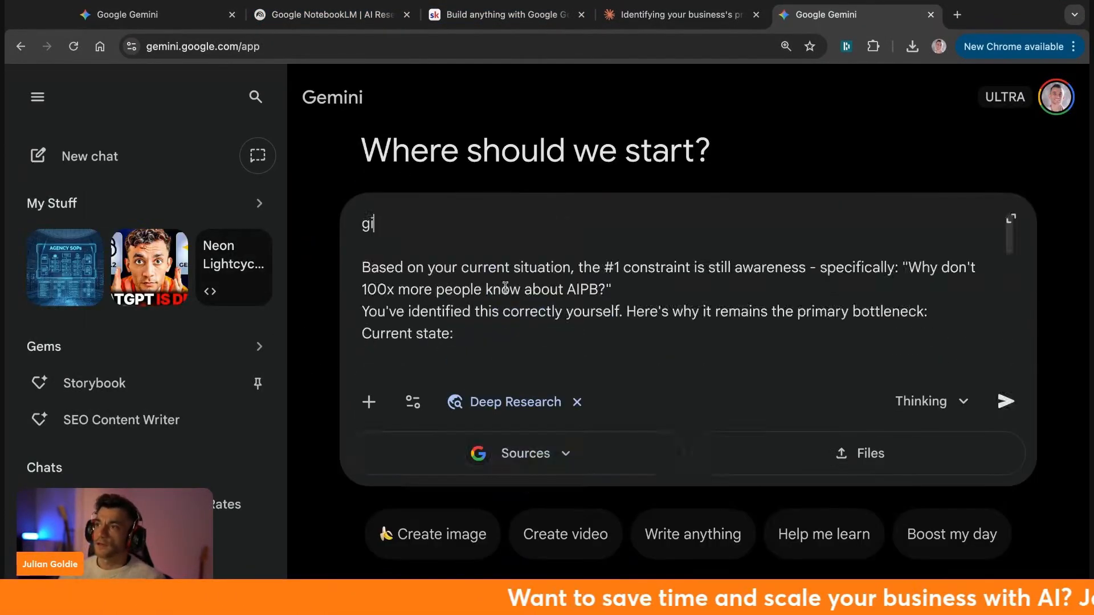
pyautogui.write('ve me a deep research')
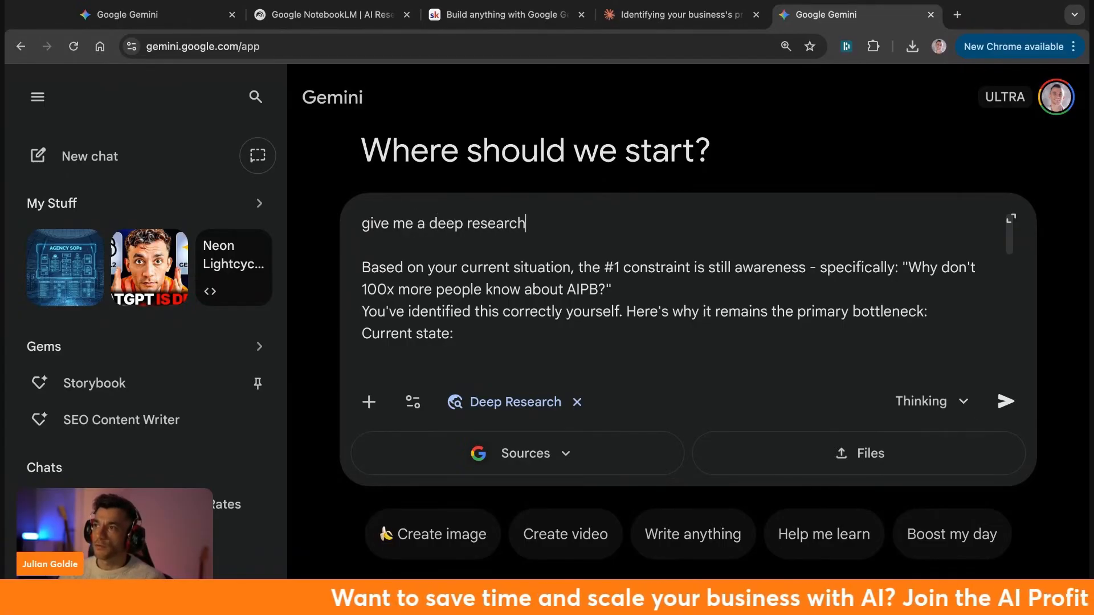
pyautogui.write(' report that helps me solve this problem:')
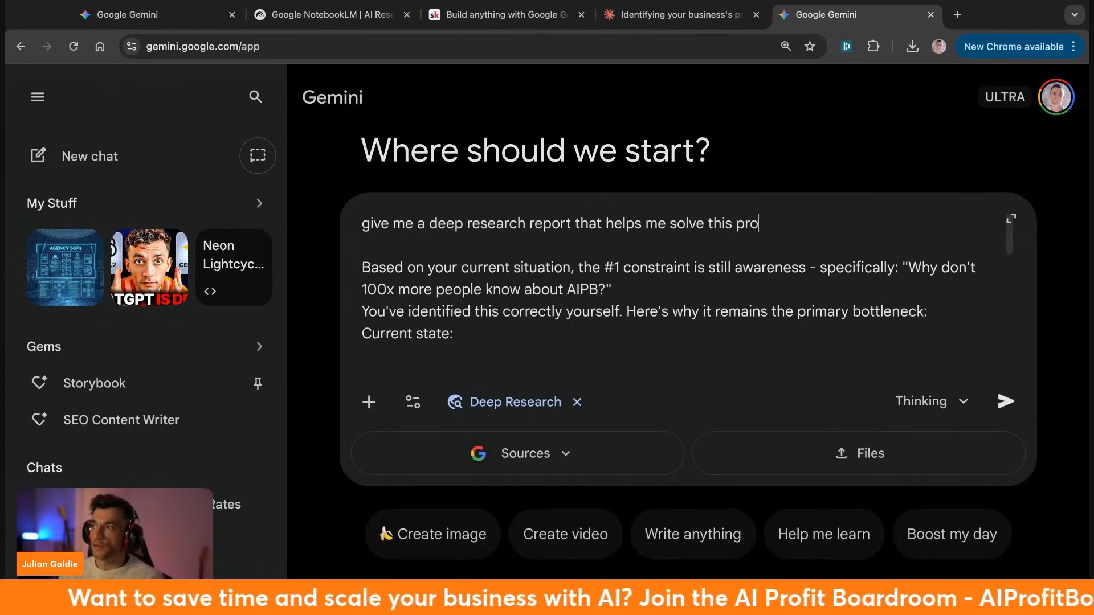
pyautogui.press('Return')
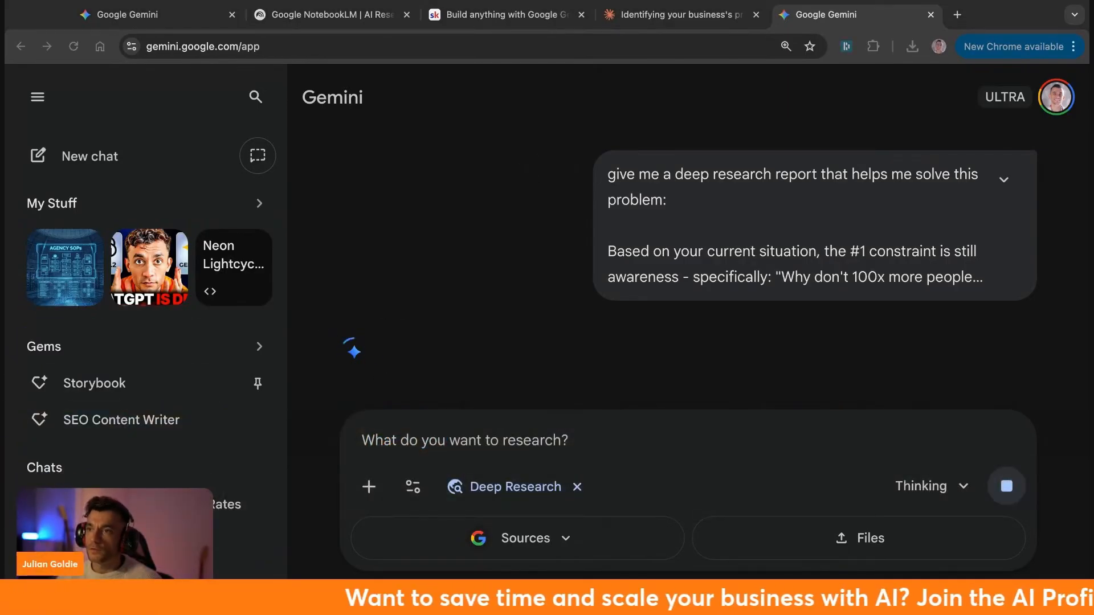
# Return to the SEO agency churn chat, expand the proposed research plan and review all its research points.
pyautogui.click(384, 354)
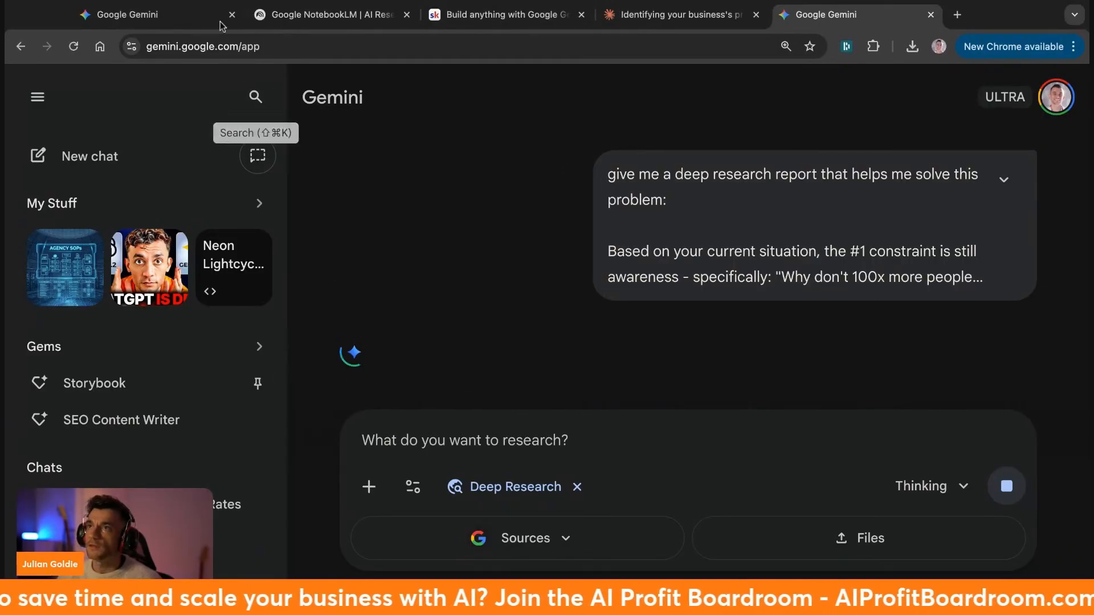
pyautogui.click(183, 21)
pyautogui.scroll(-3, 415, 178)
pyautogui.tripleClick(415, 178)
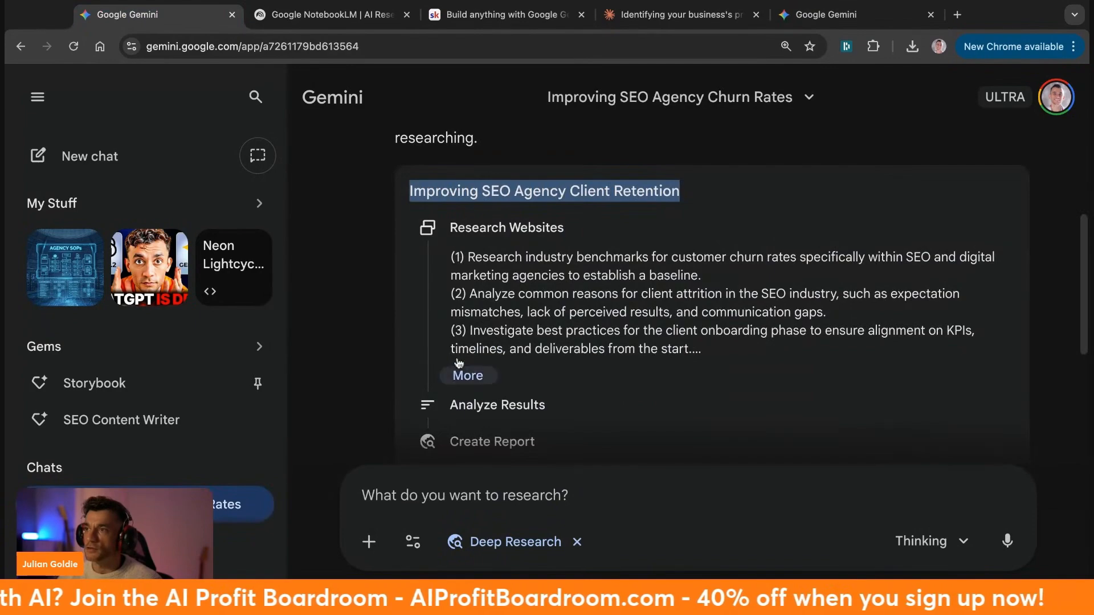
pyautogui.click(466, 375)
pyautogui.moveTo(451, 159); pyautogui.dragTo(655, 305)
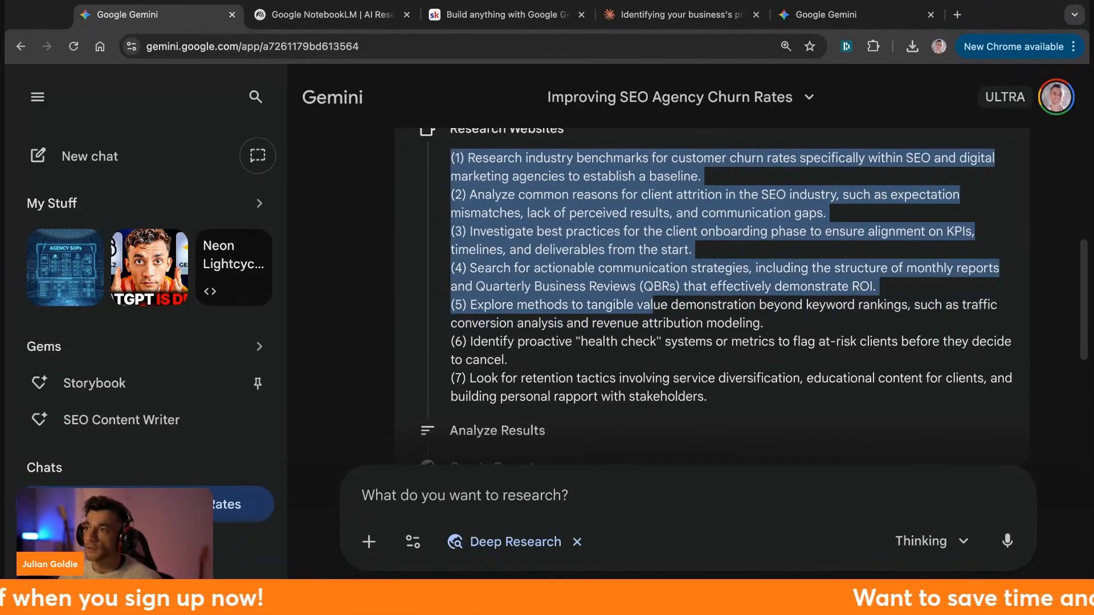
pyautogui.click(576, 325)
pyautogui.moveTo(465, 325); pyautogui.dragTo(633, 358)
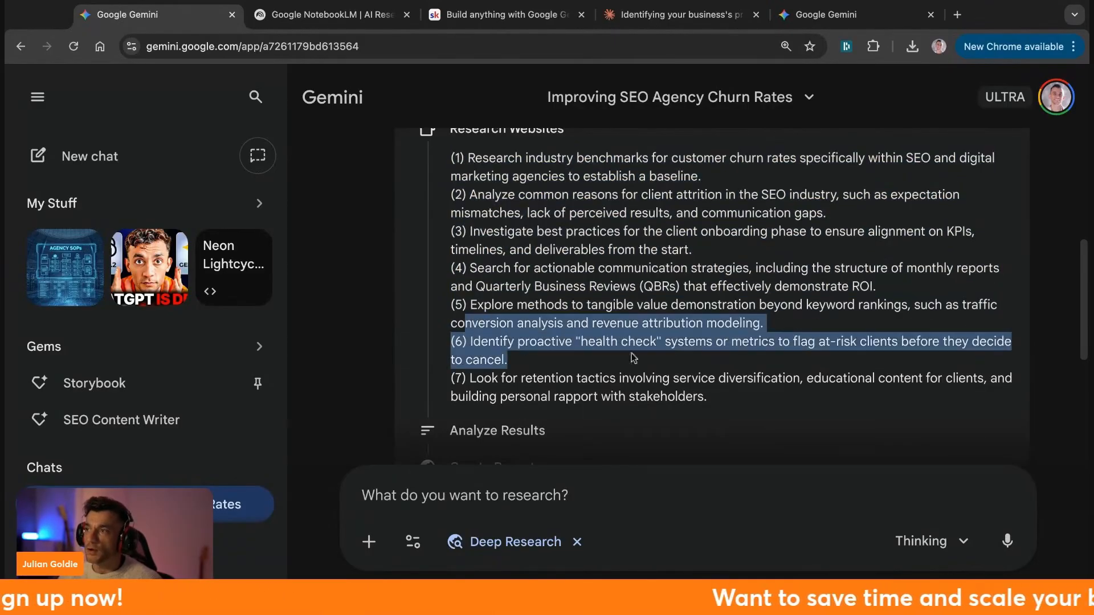
pyautogui.tripleClick(598, 342)
pyautogui.doubleClick(603, 376)
pyautogui.tripleClick(686, 397)
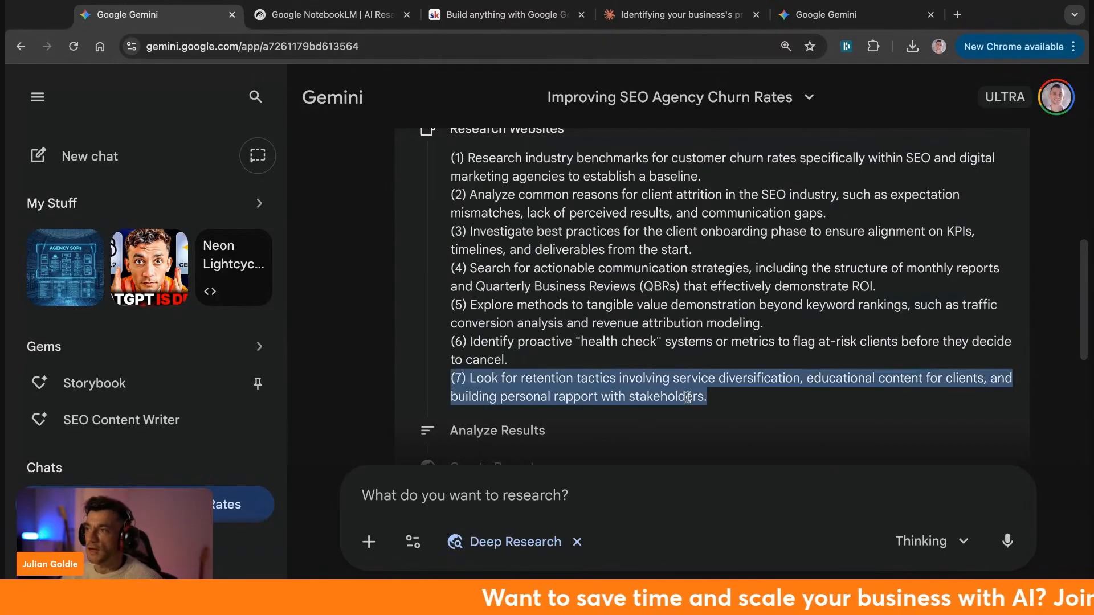
# Request a research plan change: a list of actionable strategies organized by highest impact tasks first, turned into a 30 day actionable plan.
pyautogui.scroll(-5, 615, 344)
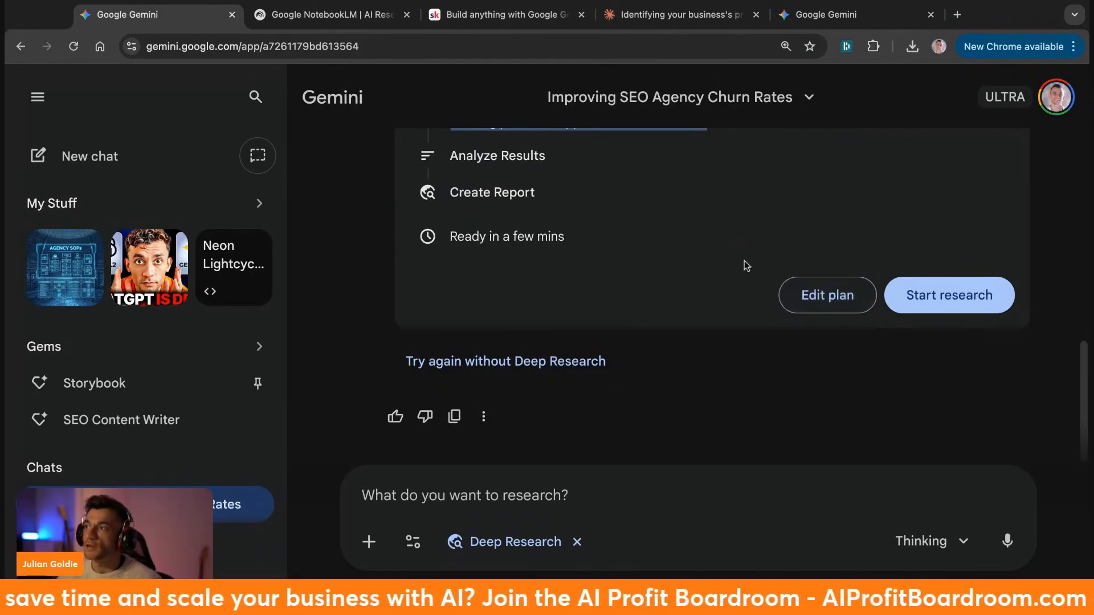
pyautogui.click(807, 296)
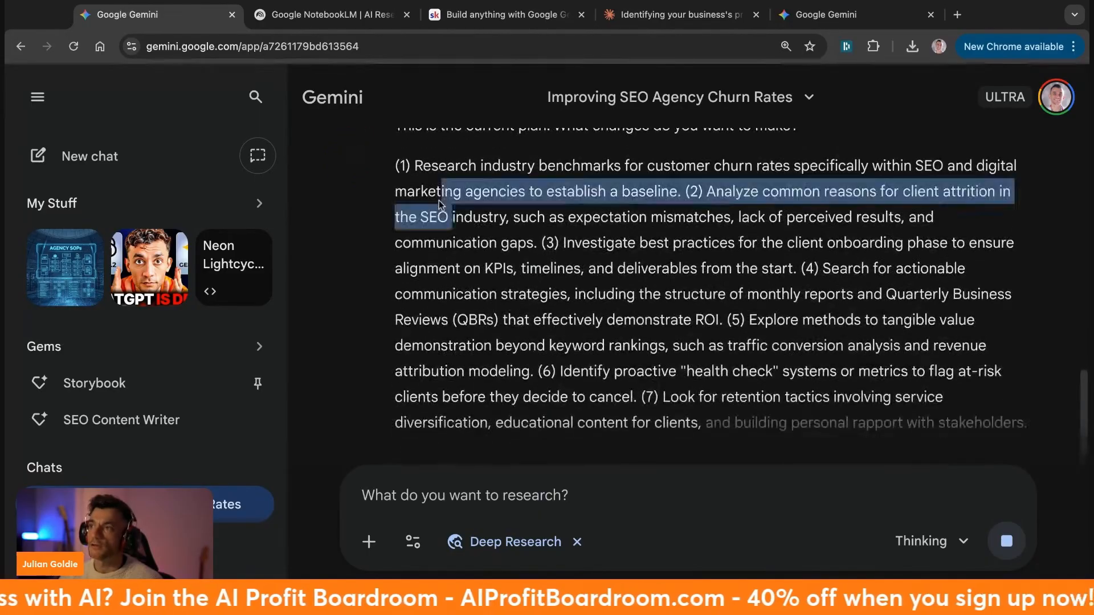
pyautogui.click(539, 494)
pyautogui.write('give ')
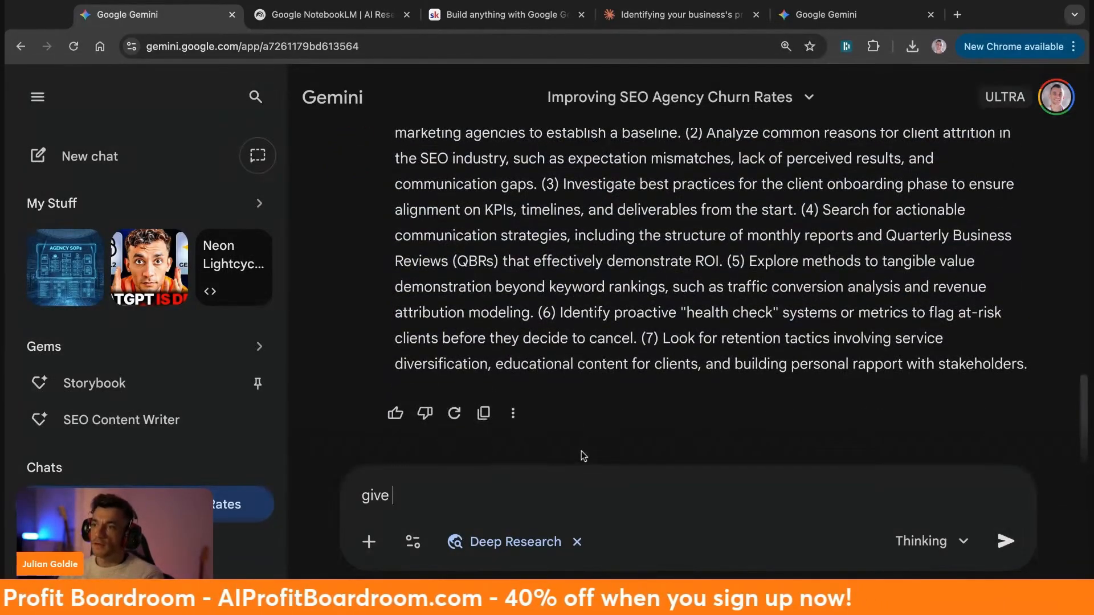
pyautogui.write('me a list of action')
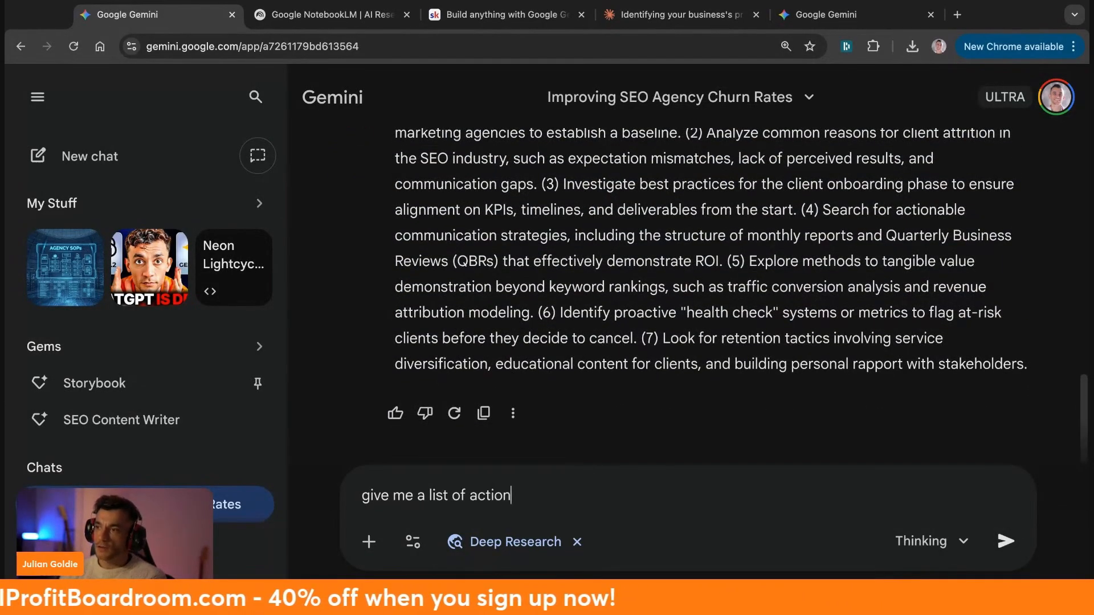
pyautogui.write('able strategies + or')
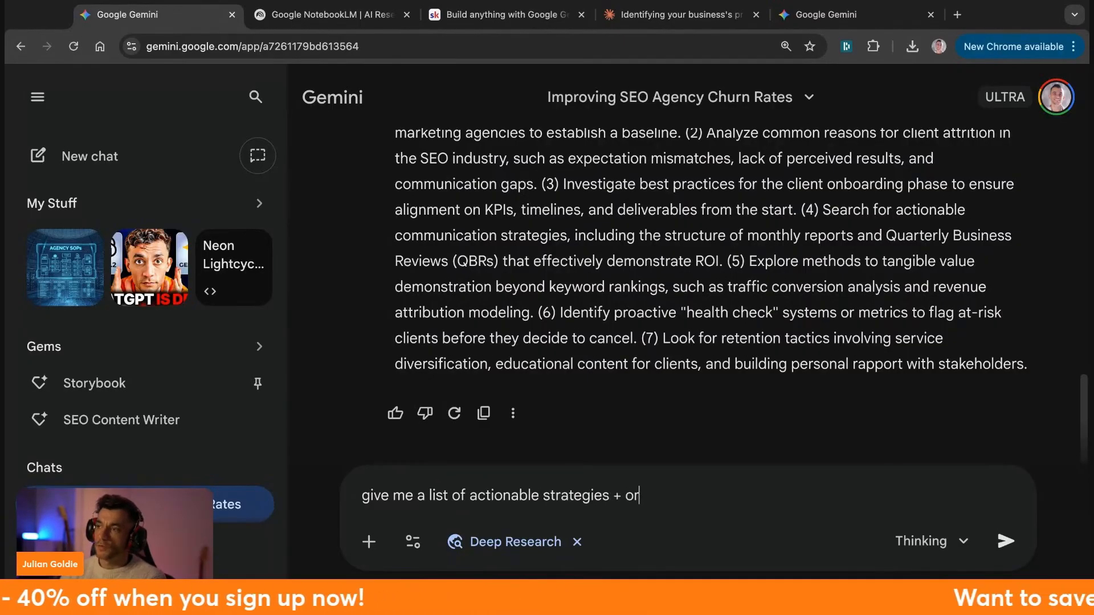
pyautogui.write('ganize them by teh highest impac')
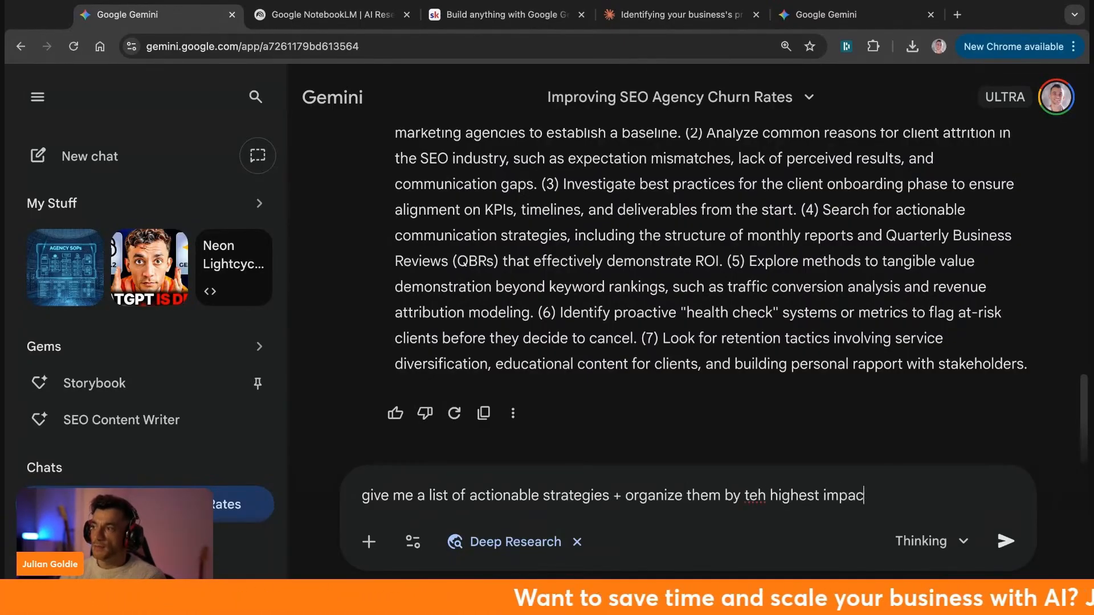
pyautogui.write('t tasks first → Then ')
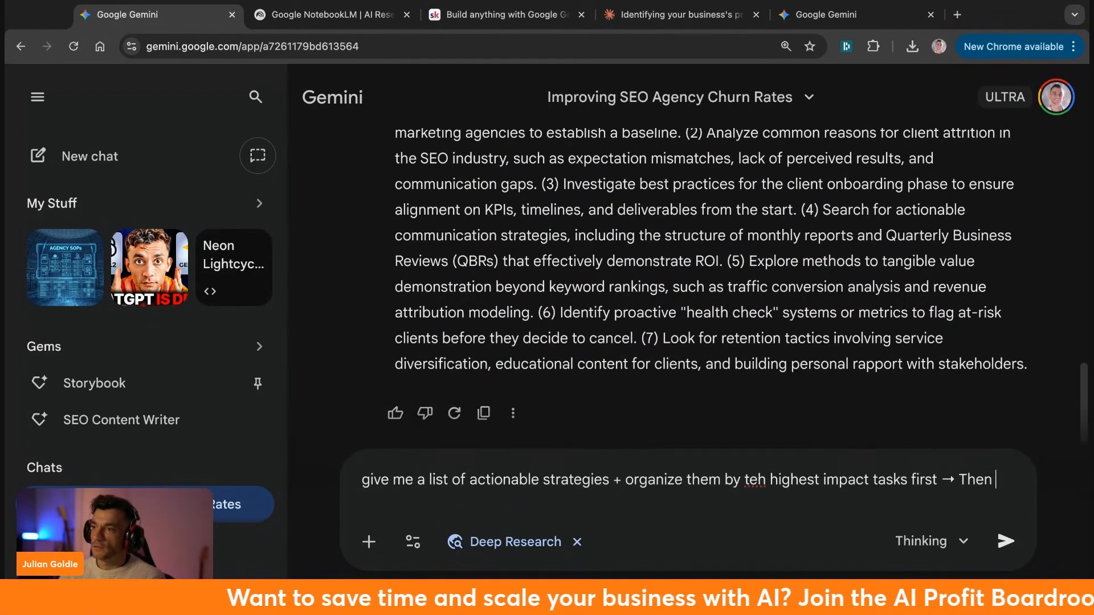
pyautogui.write('turn this into a 30 d')
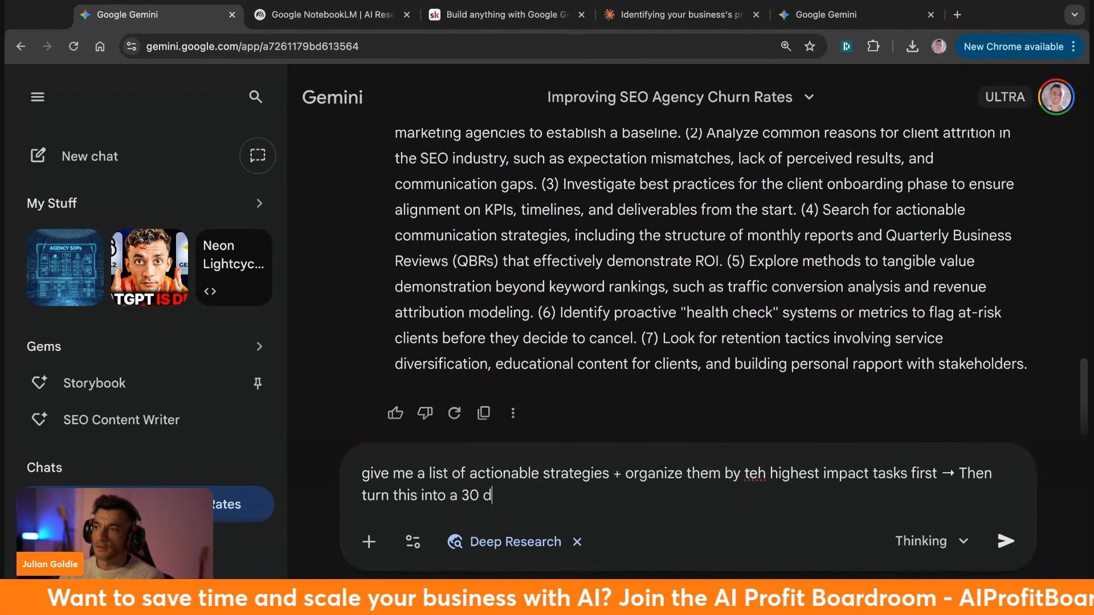
pyautogui.write('ay actionable plan.')
pyautogui.press('Return')
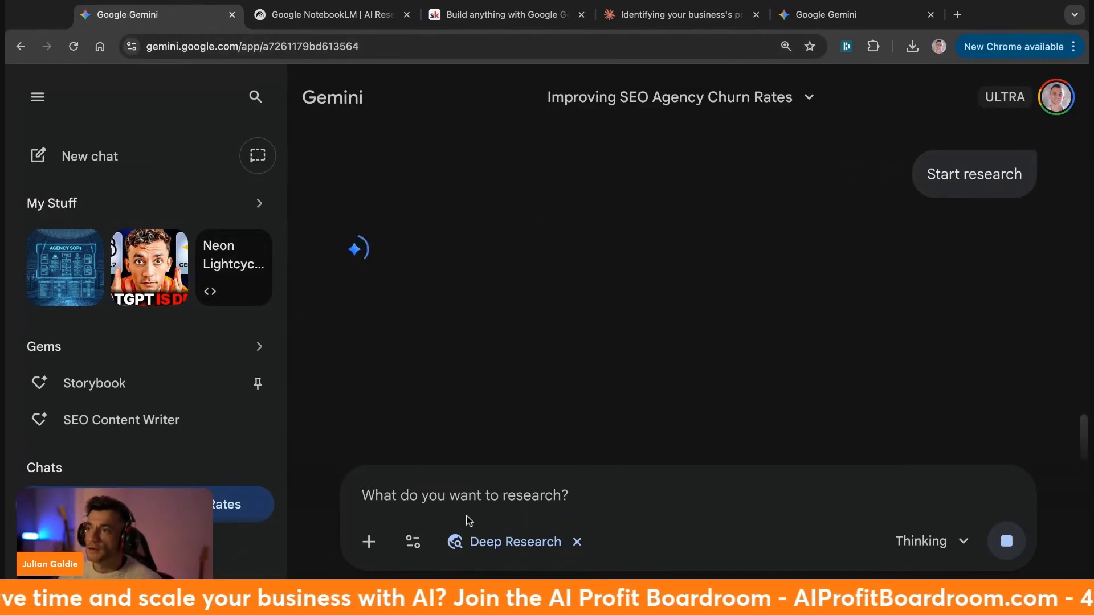
# Launch NotebookLM from its home page, close the leftover landing page and open the Advanced Sales Standard Operating Procedure notebook.
pyautogui.hotkey('ctrl', 'Tab')
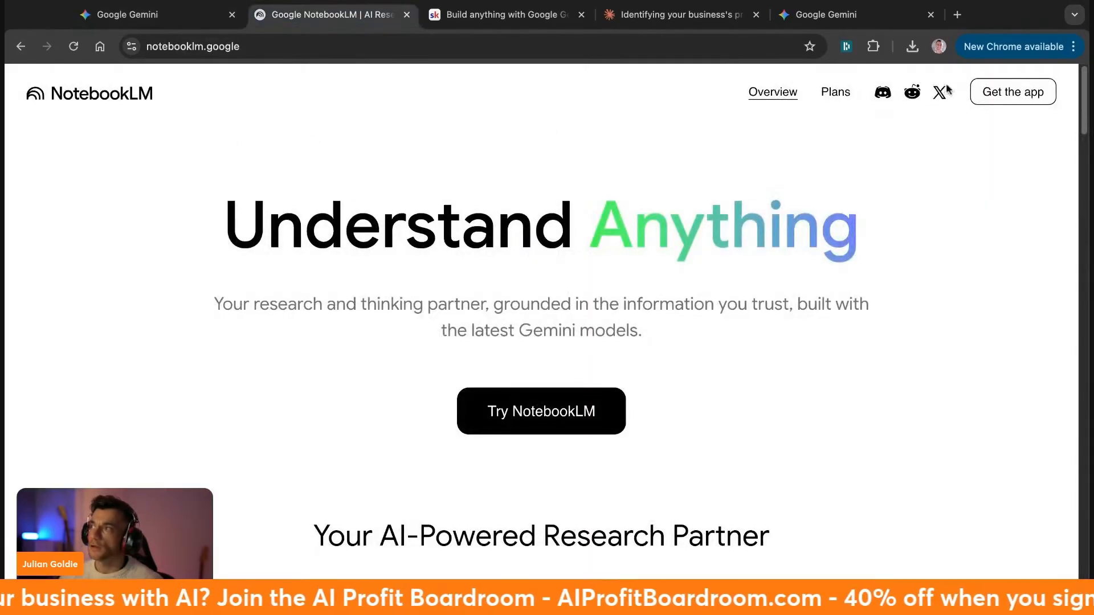
pyautogui.click(581, 426)
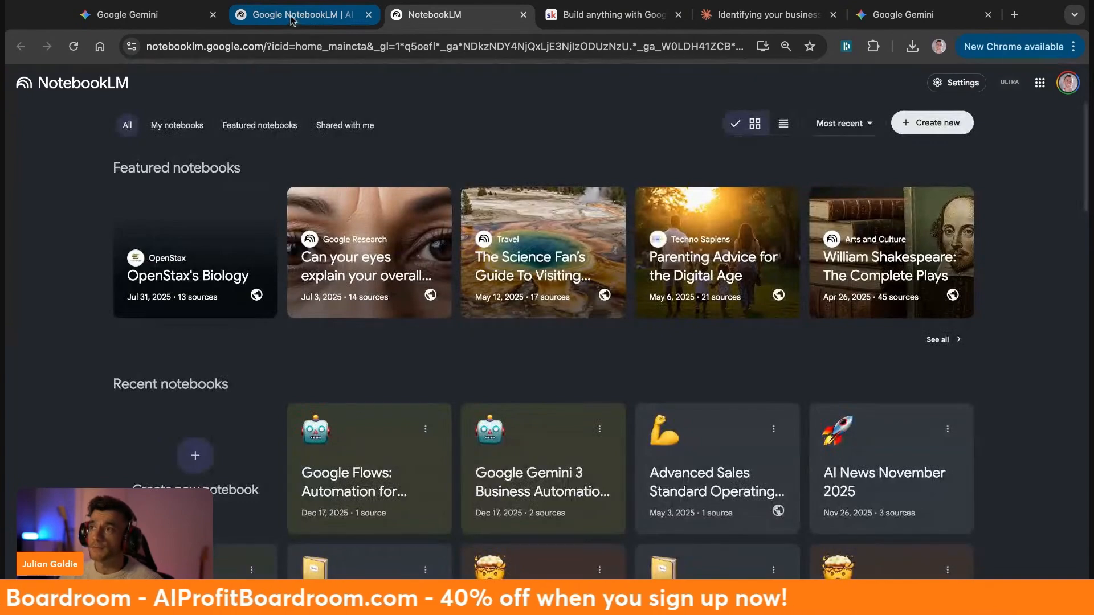
pyautogui.middleClick(292, 20)
pyautogui.scroll(-4, 654, 128)
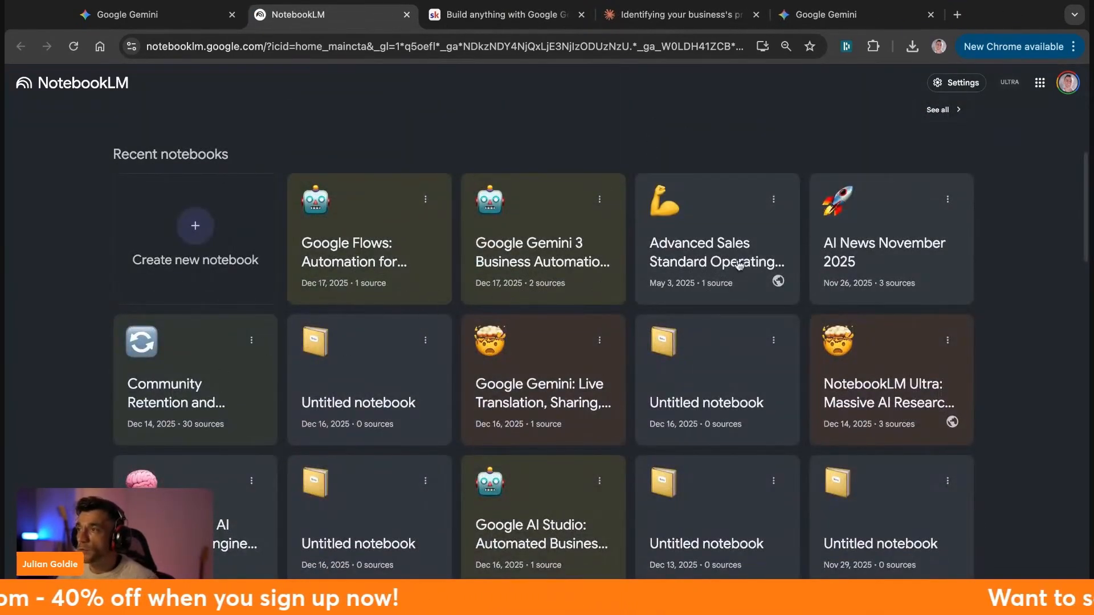
pyautogui.click(715, 256)
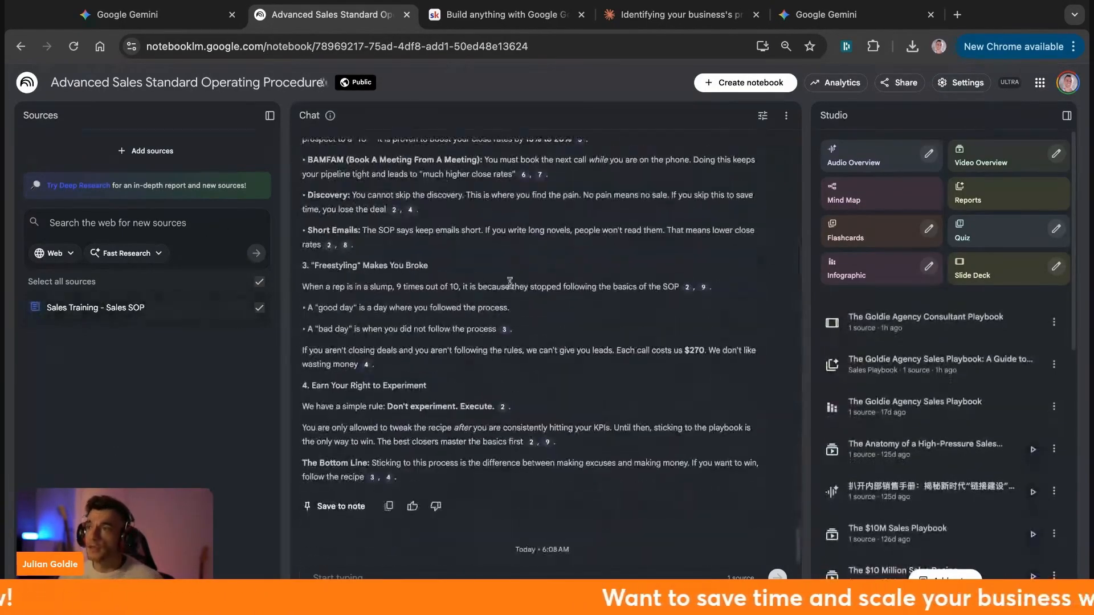
# Skim the notebook's source summary and the full chat history, returning to the summary.
pyautogui.scroll(15, 500, 256)
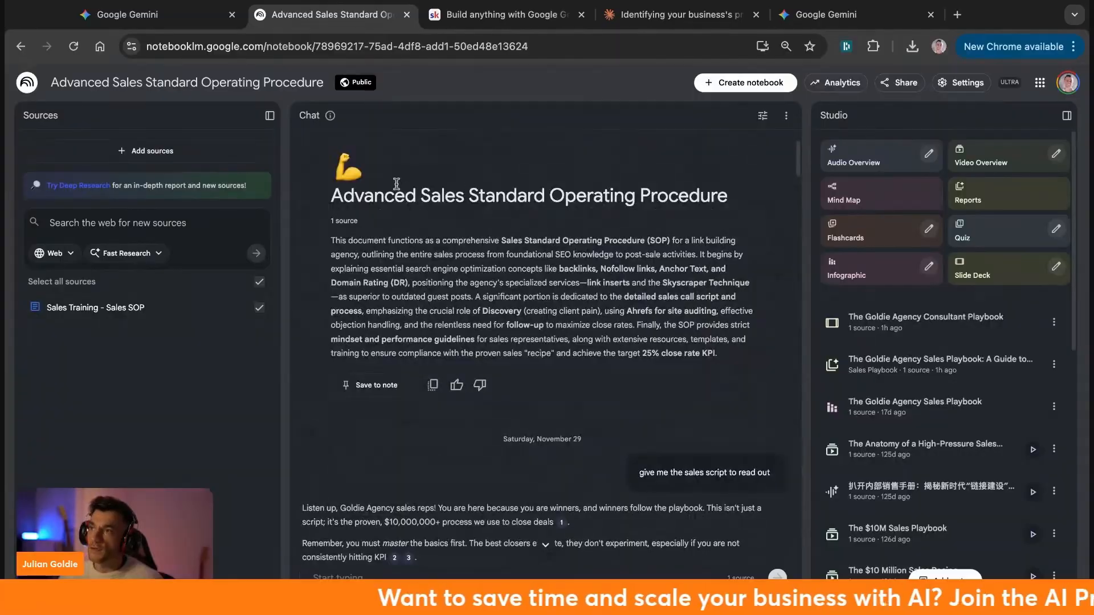
pyautogui.scroll(-20, 551, 274)
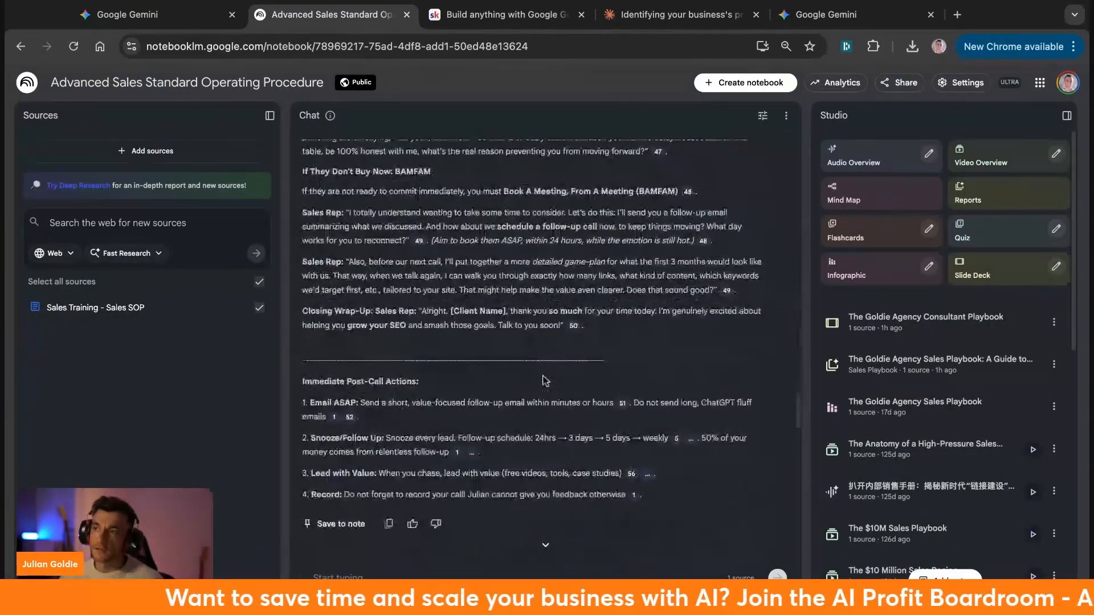
pyautogui.scroll(-10, 545, 381)
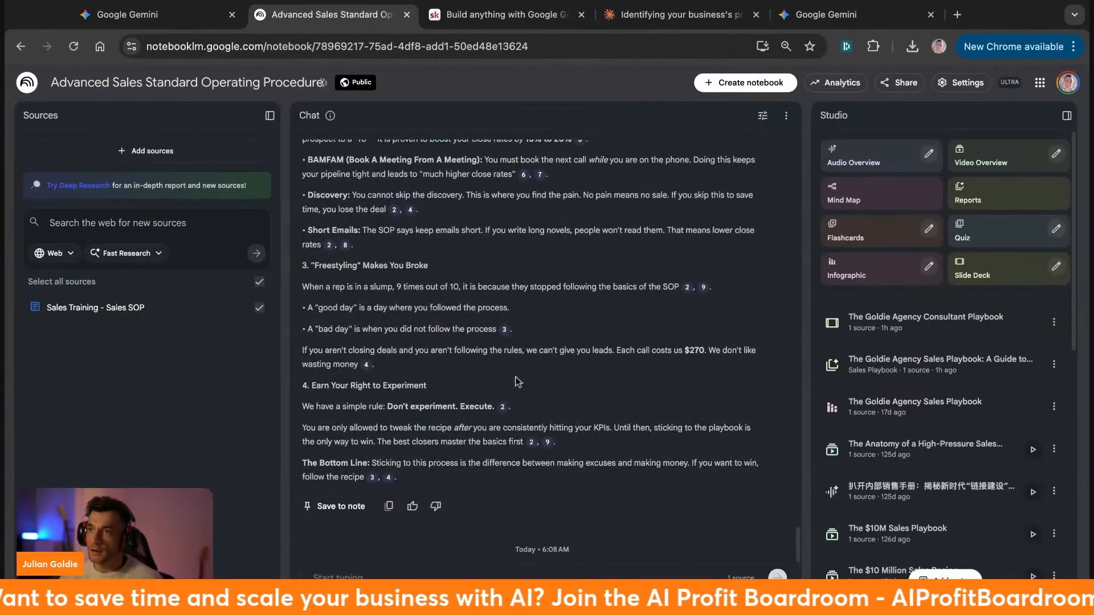
pyautogui.scroll(15, 464, 436)
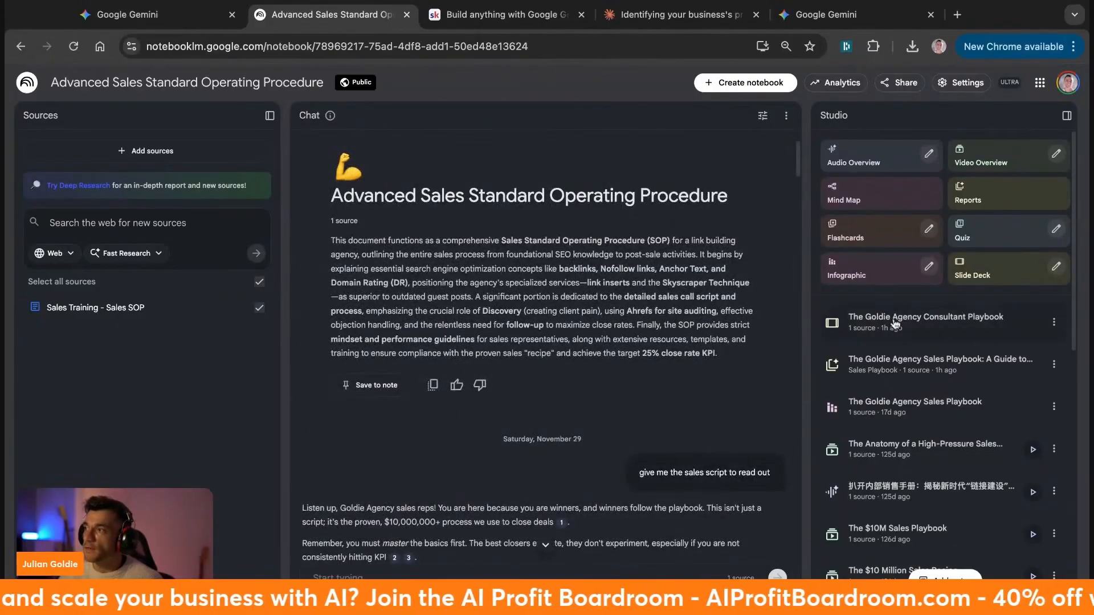
# Open The Goldie Agency Consultant Playbook slide deck in the enlarged view, page through its slides and return to the title slide.
pyautogui.click(867, 339)
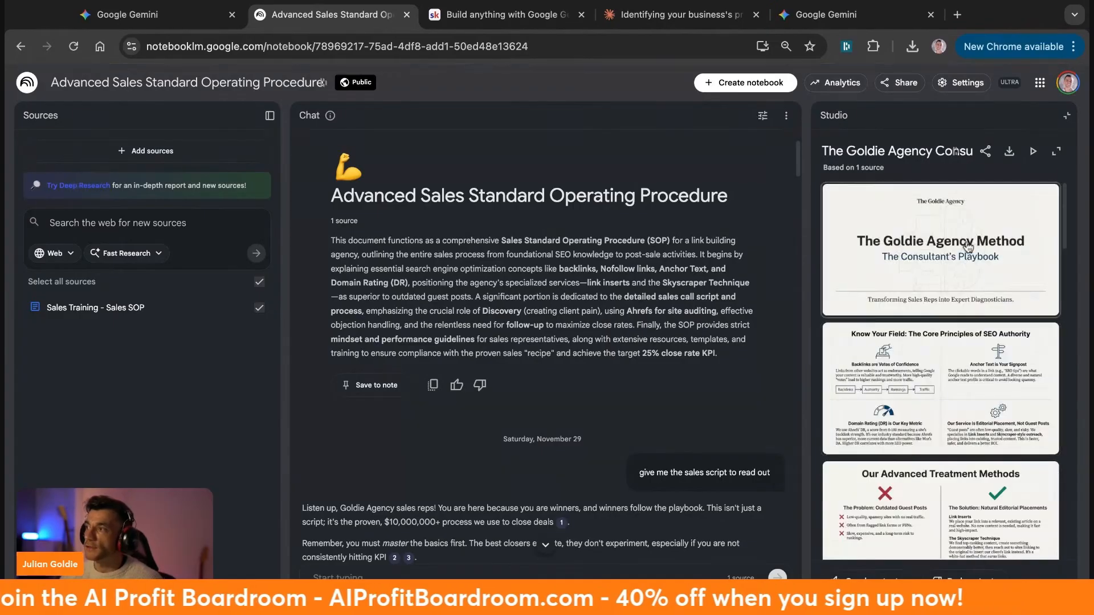
pyautogui.click(967, 247)
pyautogui.press('Right')
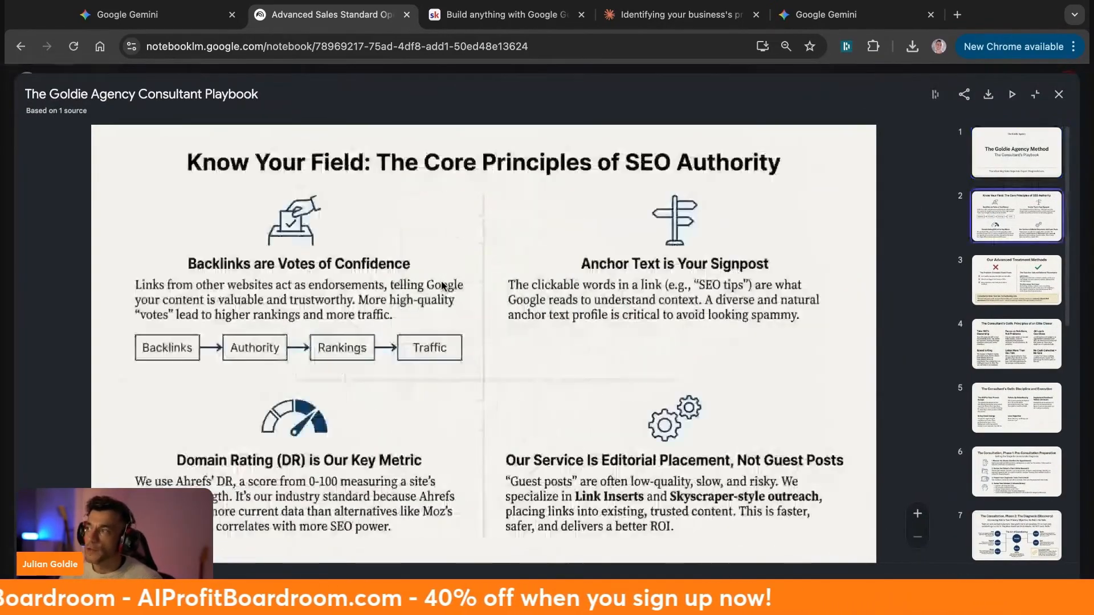
pyautogui.press('Right')
pyautogui.press('Left')
pyautogui.press('Left')
pyautogui.press('Right')
pyautogui.press('Right')
pyautogui.press('Right')
pyautogui.press('Right')
pyautogui.press('Right')
pyautogui.press('Right')
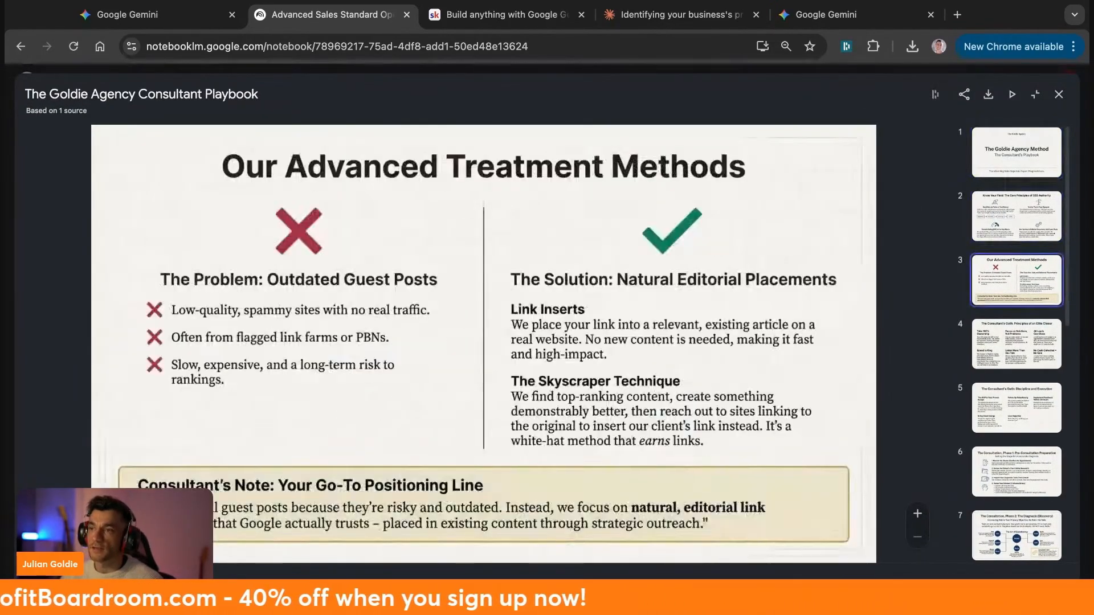
pyautogui.press('Right')
pyautogui.press('Right')
pyautogui.press('Right')
pyautogui.press('Right')
pyautogui.press('Right')
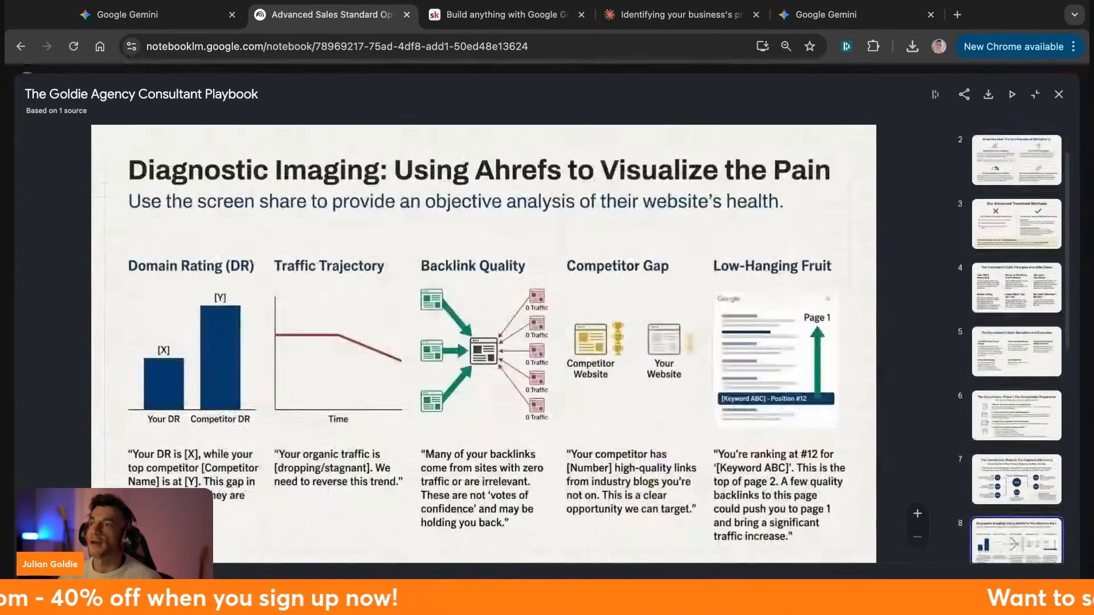
pyautogui.press('Left')
pyautogui.press('Left')
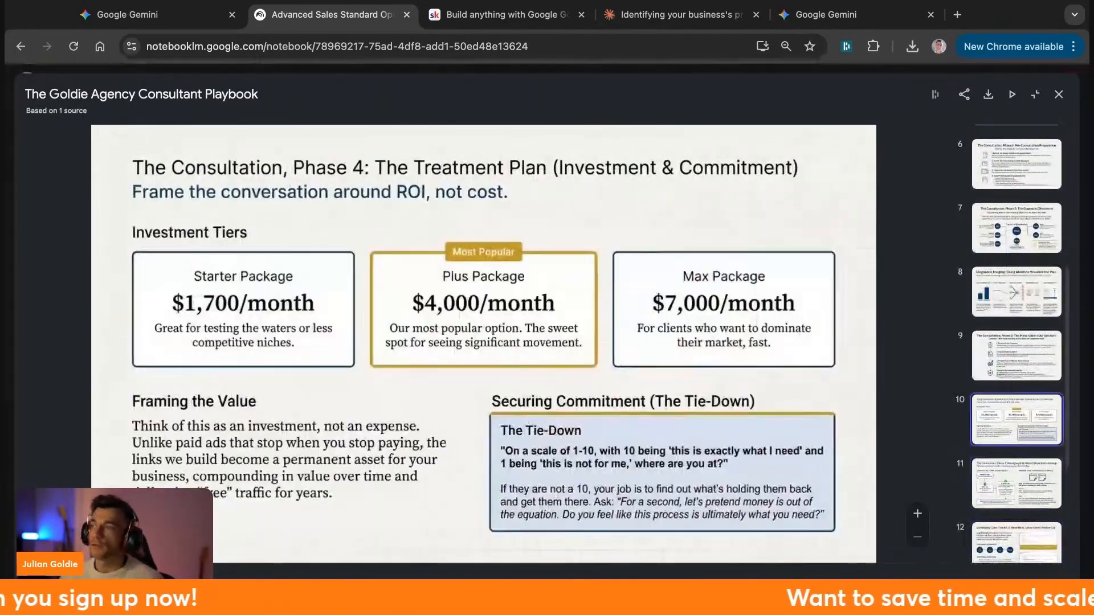
pyautogui.press('Right')
pyautogui.press('Right')
pyautogui.press('Right')
pyautogui.press('Left')
pyautogui.press('Left')
pyautogui.press('Left')
pyautogui.press('Left')
pyautogui.press('Left')
pyautogui.press('Left')
pyautogui.press('Left')
pyautogui.press('Left')
pyautogui.press('Left')
pyautogui.press('Left')
pyautogui.press('Left')
pyautogui.press('Left')
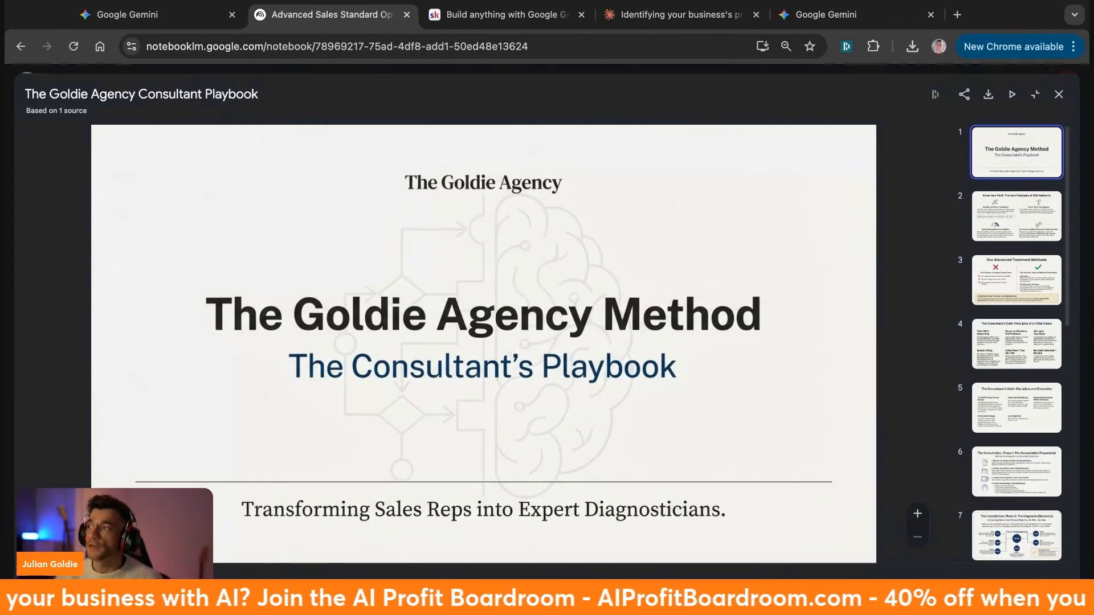
# Page through the Consultant Playbook deck again to its follow-up and closing slides, and return to the title slide.
pyautogui.press('Right')
pyautogui.press('Right')
pyautogui.press('Right')
pyautogui.press('Right')
pyautogui.press('Right')
pyautogui.press('Right')
pyautogui.press('Right')
pyautogui.press('Right')
pyautogui.press('Right')
pyautogui.press('Right')
pyautogui.press('Right')
pyautogui.press('Right')
pyautogui.press('Right')
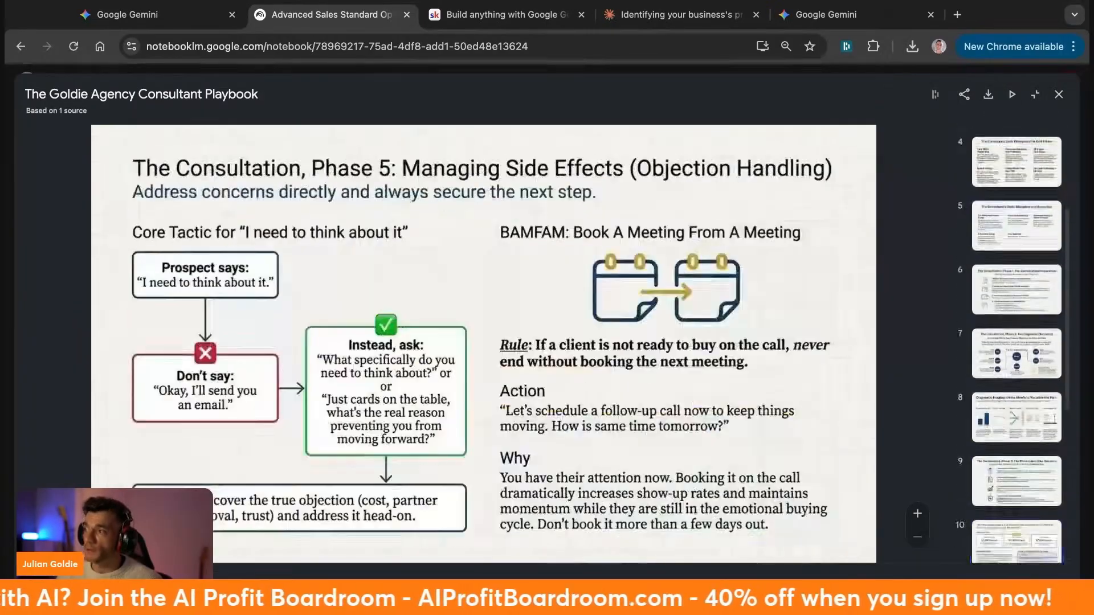
pyautogui.press('Left')
pyautogui.press('Left')
pyautogui.press('Left')
pyautogui.press('Left')
pyautogui.press('Left')
pyautogui.press('Left')
pyautogui.press('Left')
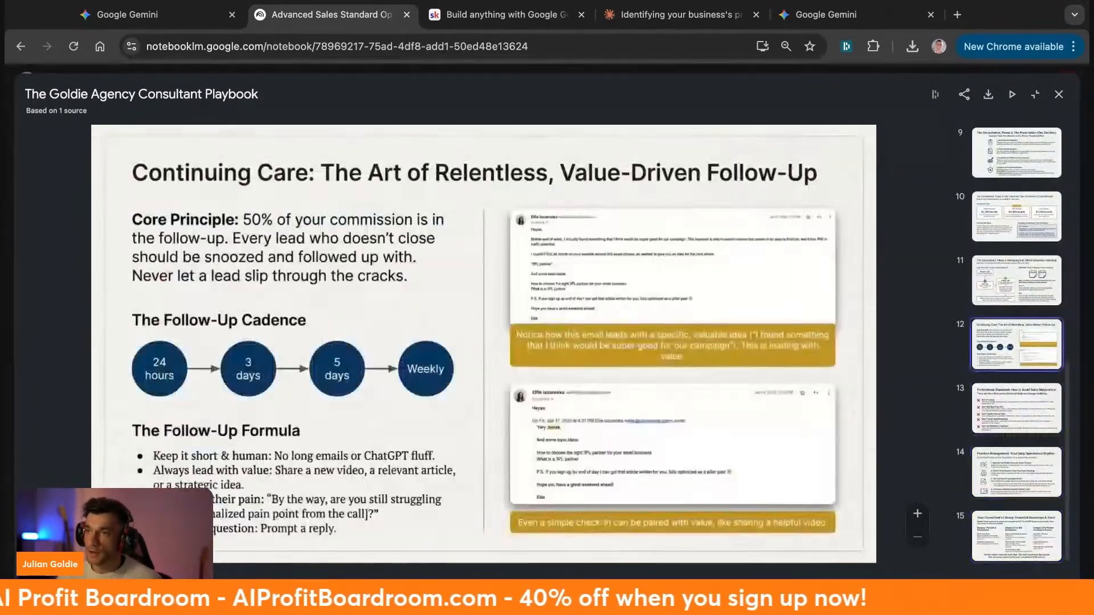
pyautogui.press('Left')
pyautogui.press('Left')
pyautogui.press('Left')
pyautogui.press('Left')
pyautogui.press('Left')
pyautogui.press('Left')
pyautogui.press('Left')
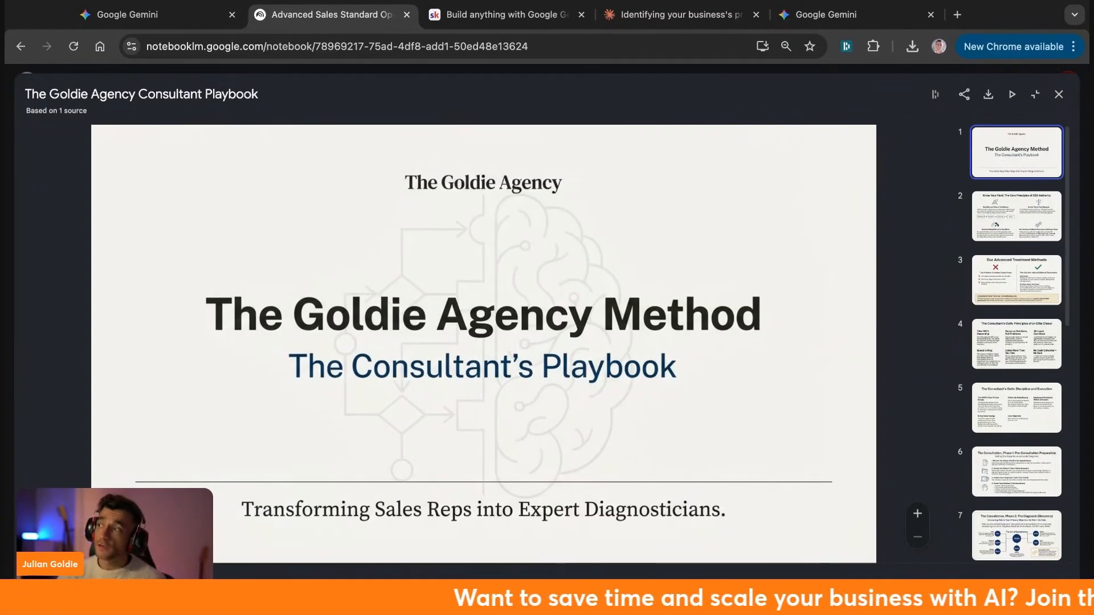
# Show the slide "The Consultant's Oath: Principles of an Elite Closer" and close the slide deck.
pyautogui.press('Right')
pyautogui.press('Right')
pyautogui.press('Right')
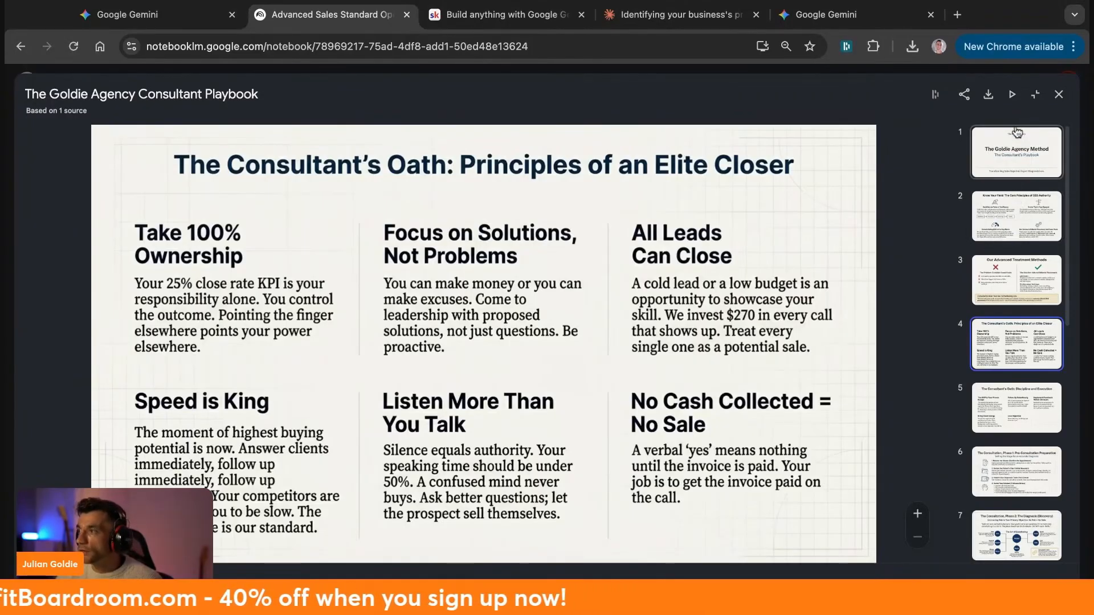
pyautogui.press('Escape')
# Open the report The Goldie Agency Sales Playbook: A Guide to Elite Performance, skim its text and close it.
pyautogui.click(897, 277)
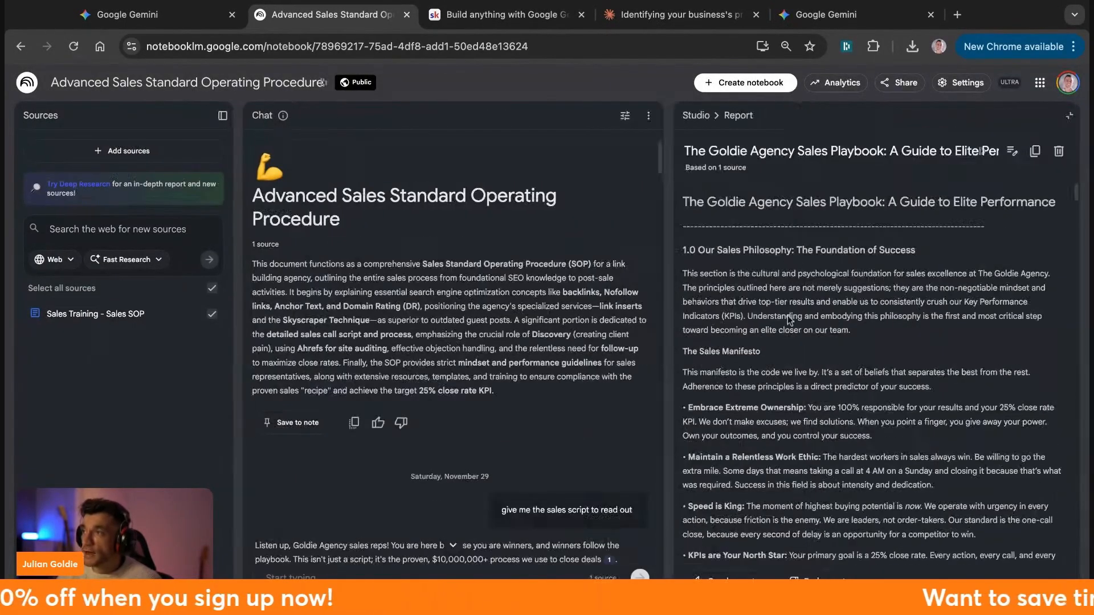
pyautogui.scroll(-15, 808, 353)
pyautogui.scroll(15, 807, 353)
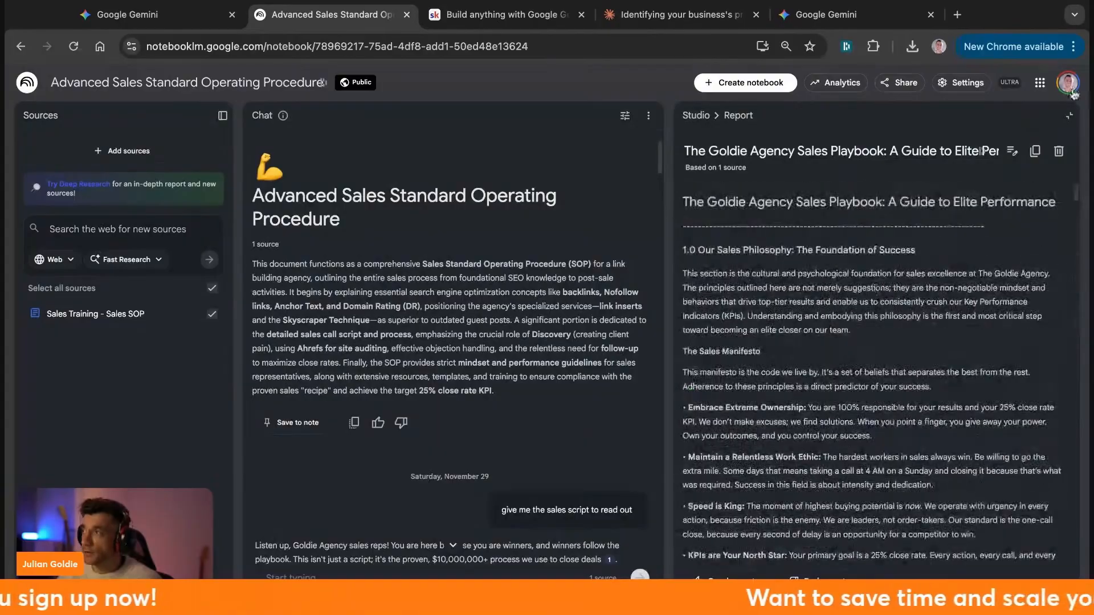
pyautogui.click(1069, 116)
# View the infographic The Goldie Agency Sales Playbook among the notebook's generated outputs and close it.
pyautogui.scroll(-3, 893, 383)
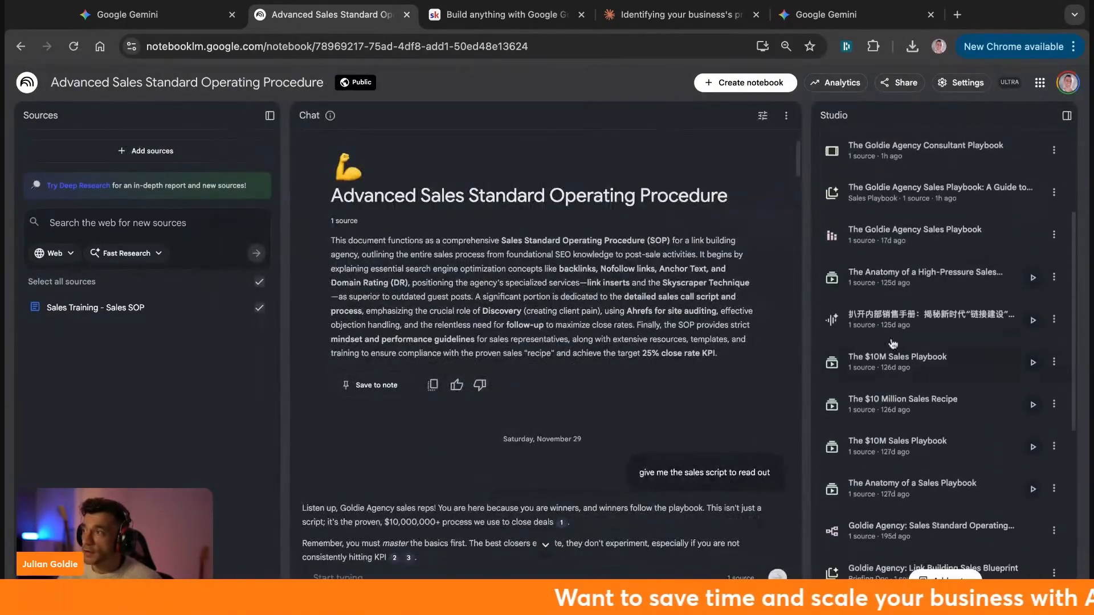
pyautogui.click(911, 223)
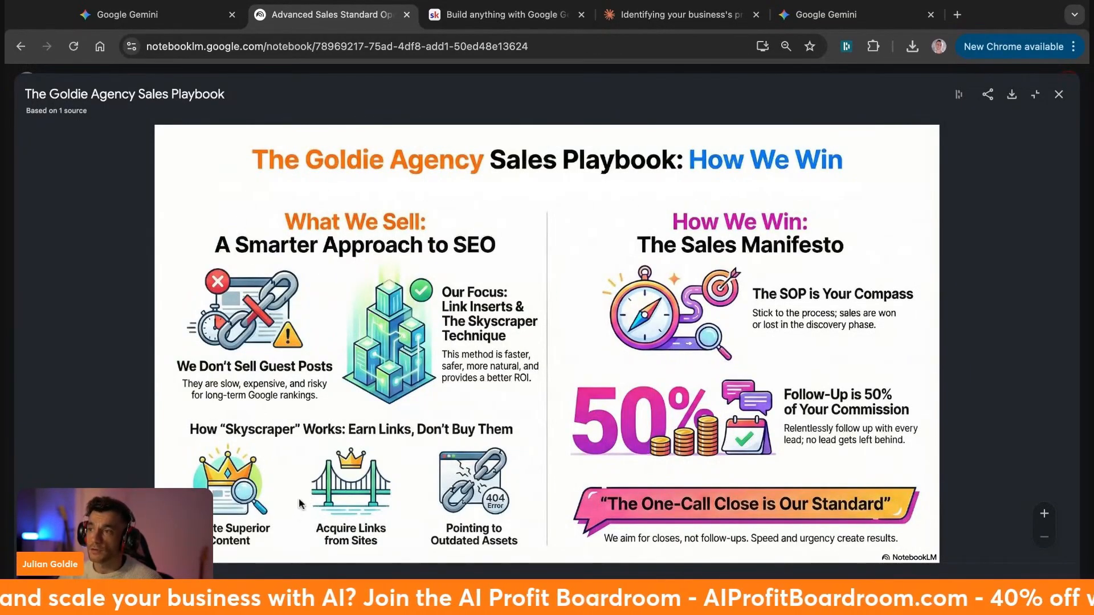
pyautogui.press('Escape')
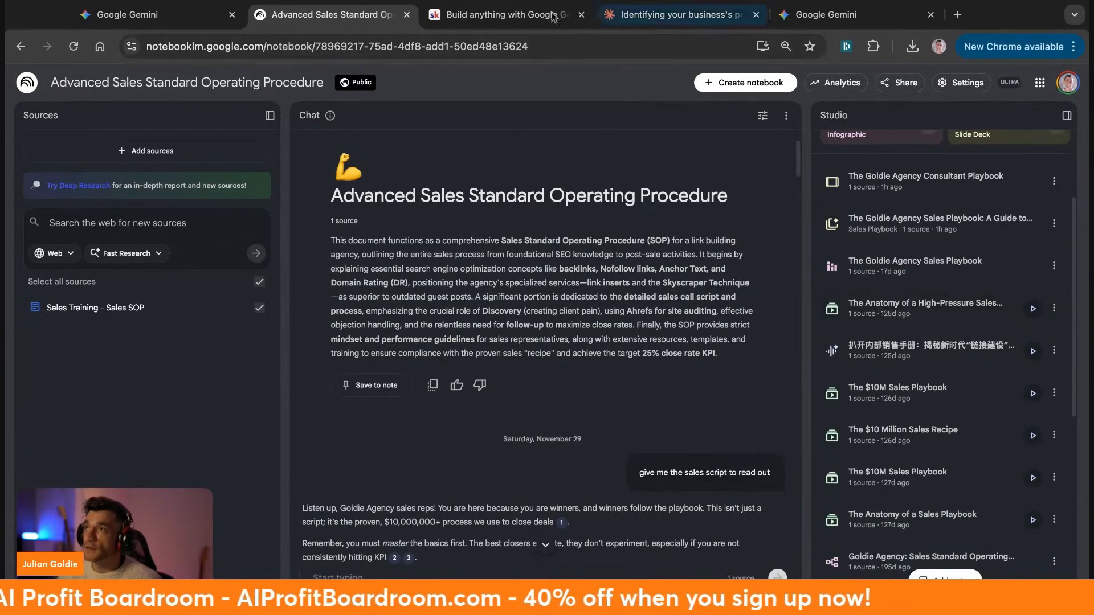
# Play the video overview The Anatomy of a High-Pressure Sales Playbook and close it to return to the generated outputs.
pyautogui.click(867, 308)
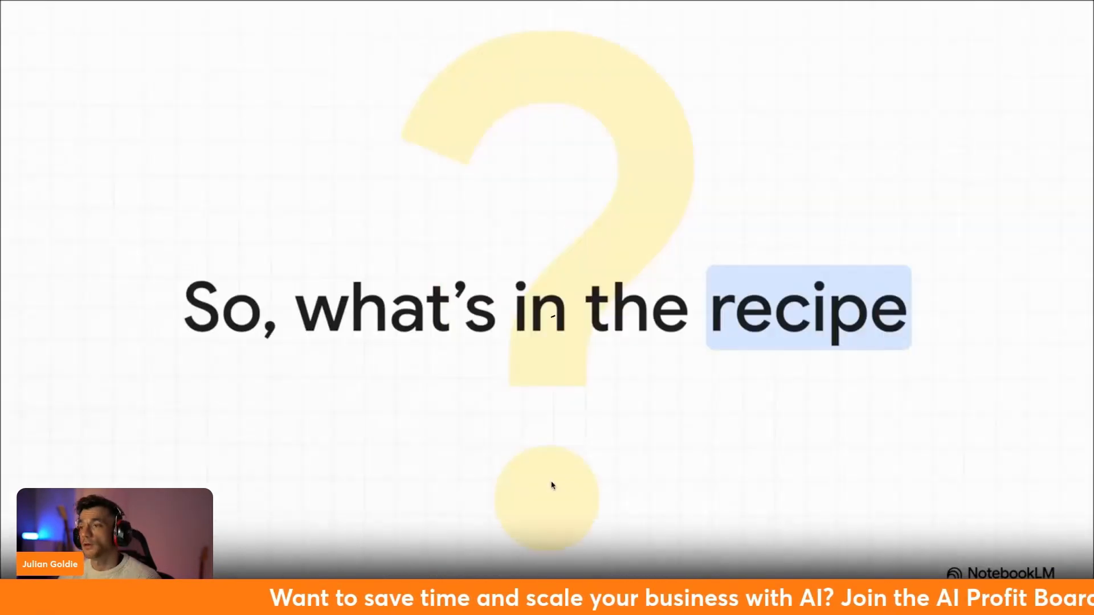
pyautogui.press('Escape')
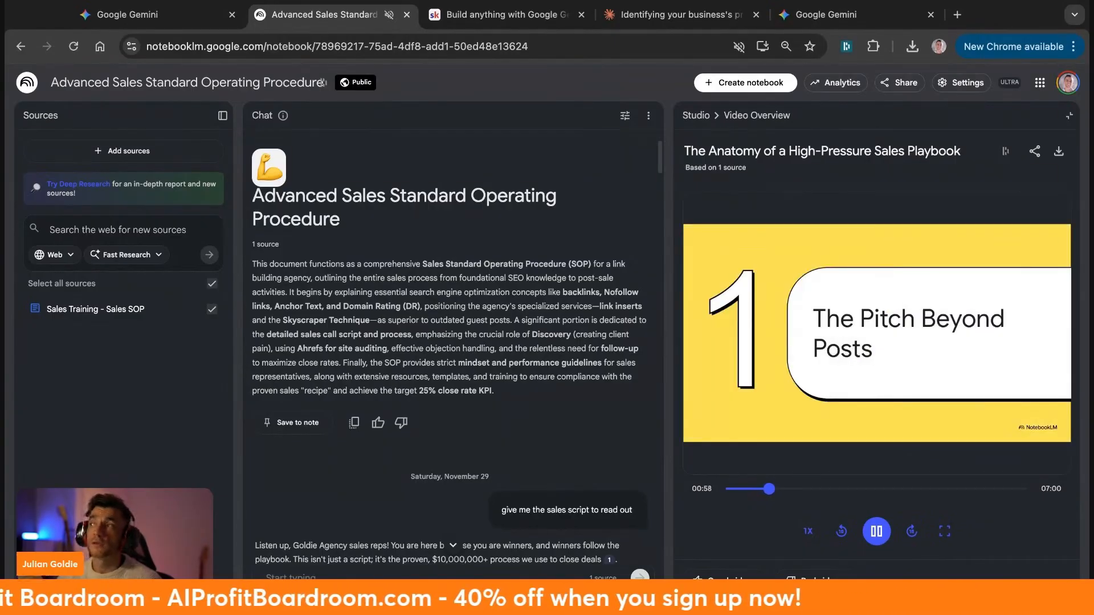
pyautogui.click(1069, 116)
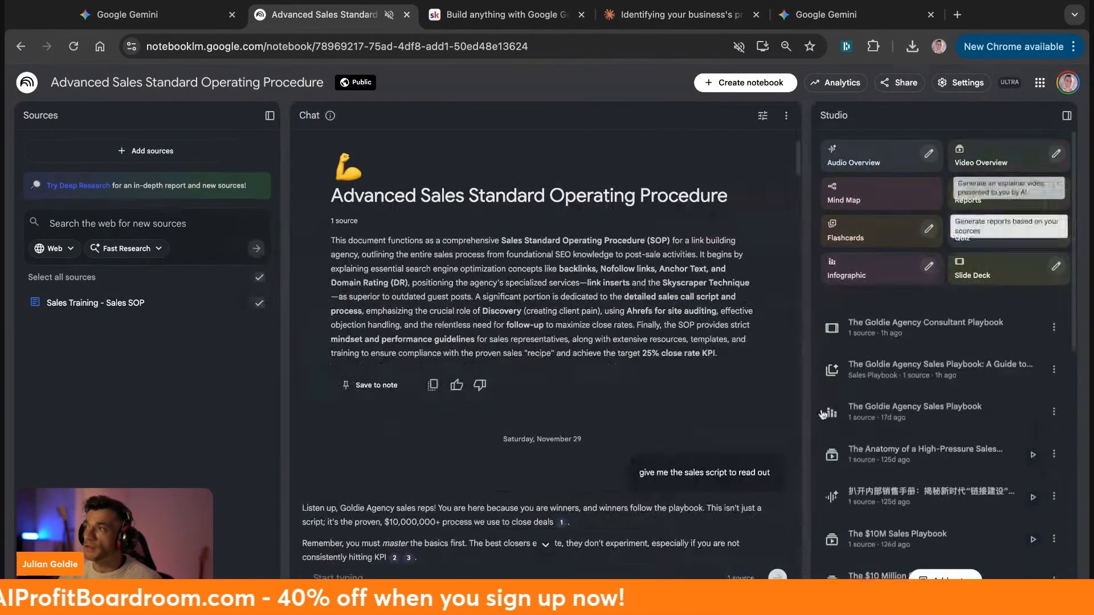
# Open the mind map Goldie Agency: Sales Standard Operating Procedure from the generated outputs and look through its branches.
pyautogui.scroll(-1, 887, 303)
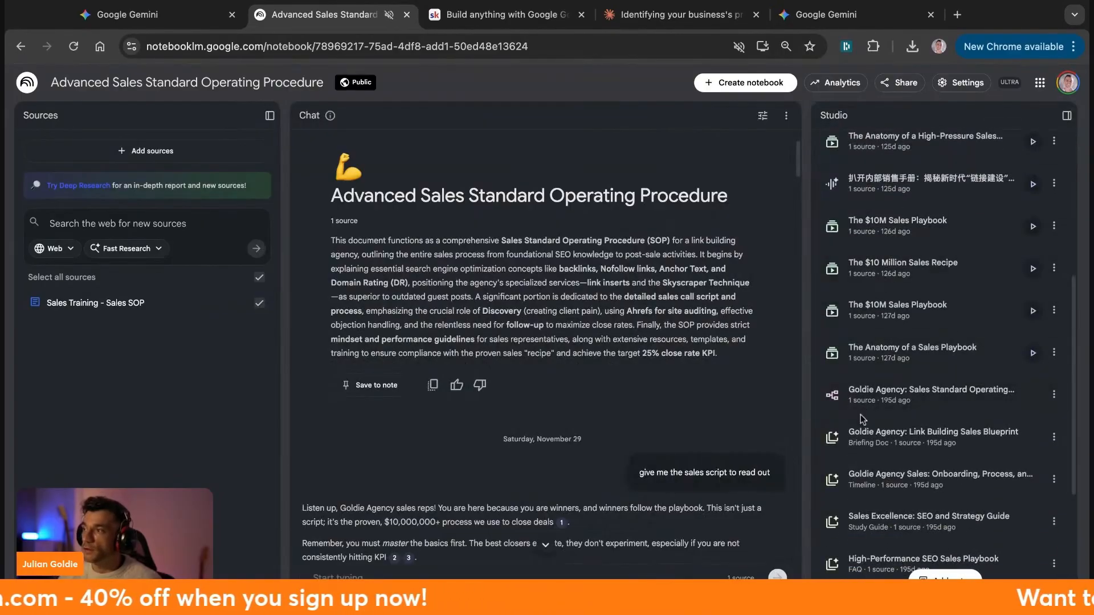
pyautogui.click(881, 394)
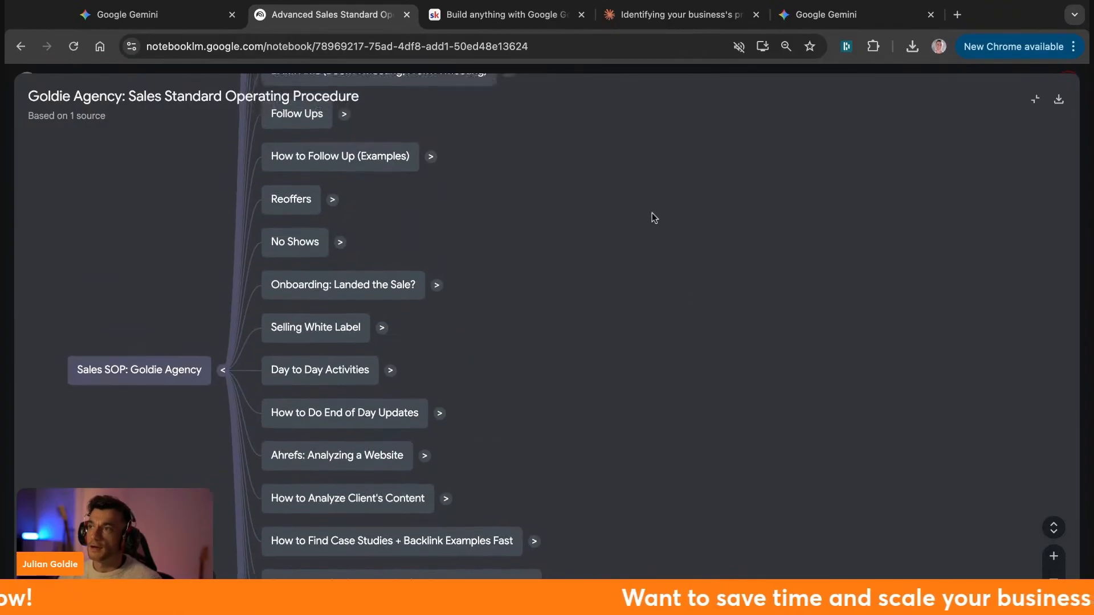
pyautogui.scroll(10, 654, 218)
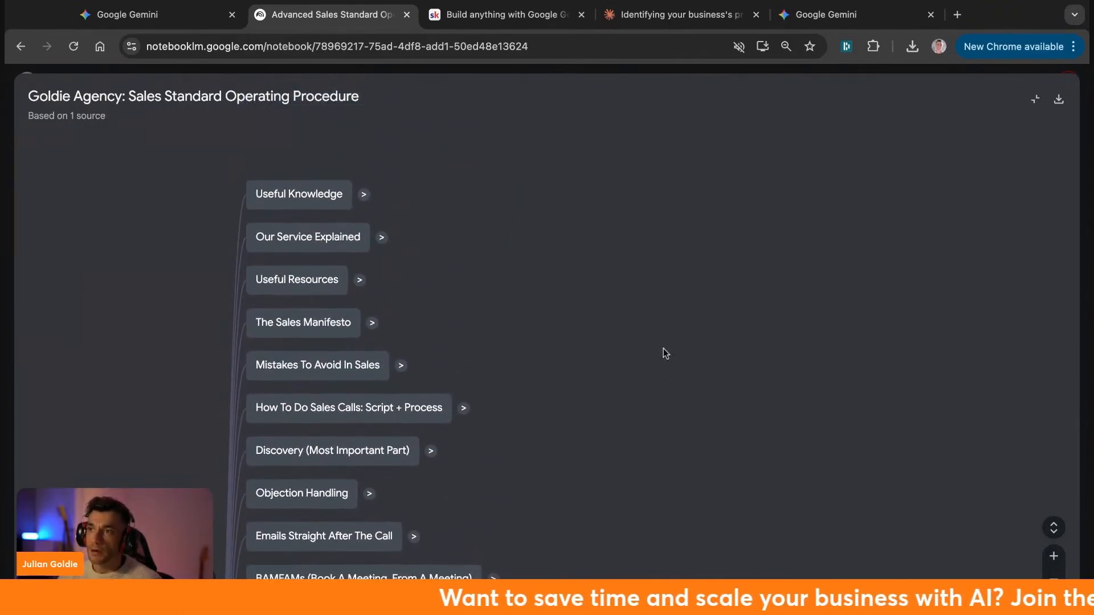
pyautogui.scroll(-10, 665, 353)
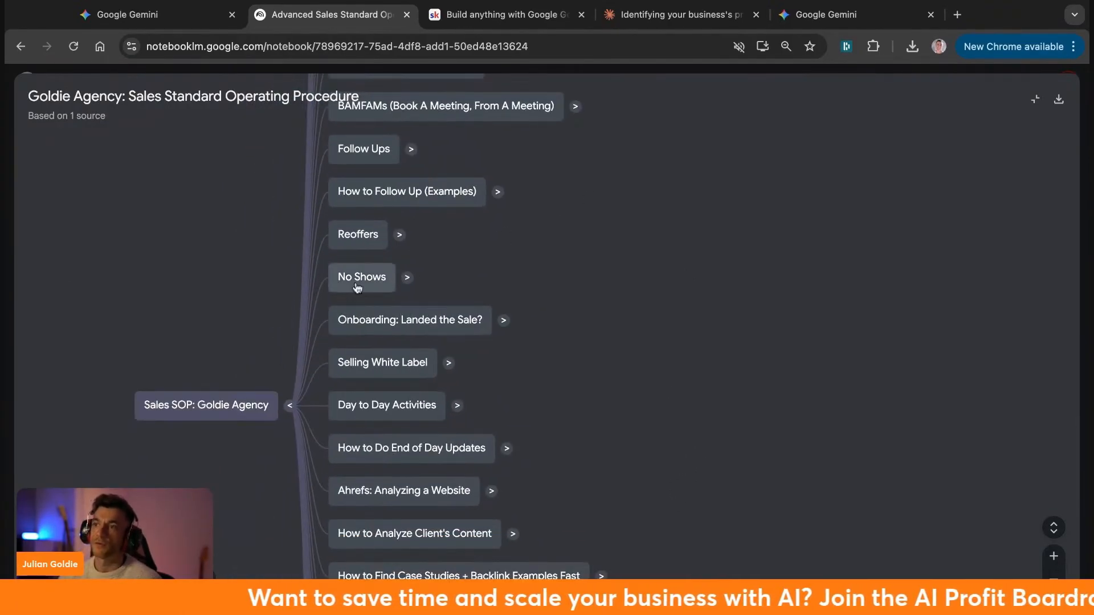
pyautogui.scroll(-5, 716, 454)
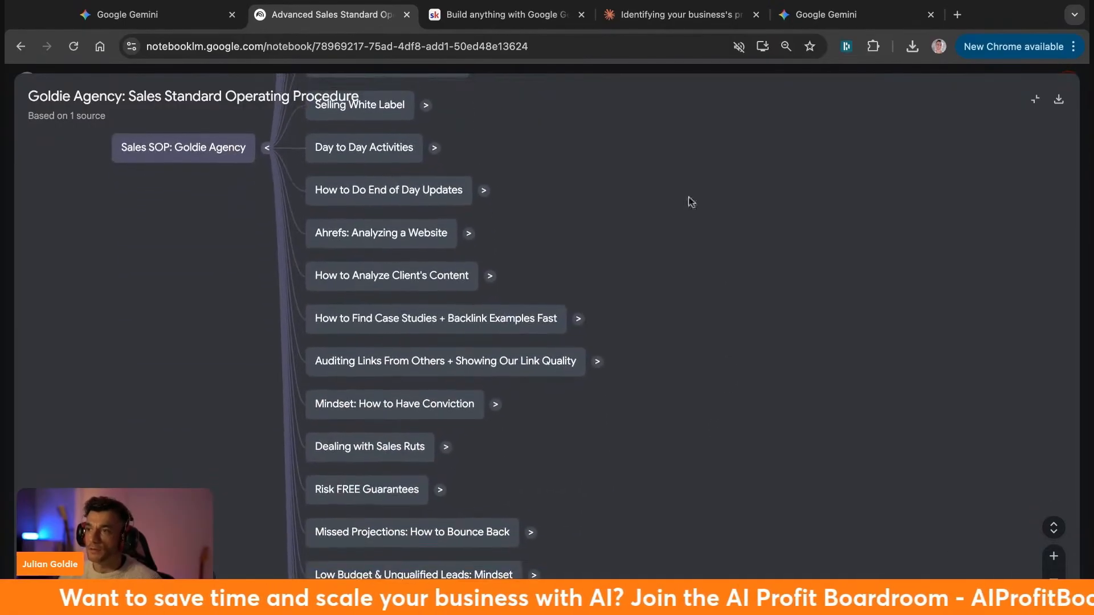
# Have the chat discuss the mind map topic How to Analyze Client's Content, and expand the Day to Day Activities branch.
pyautogui.click(328, 287)
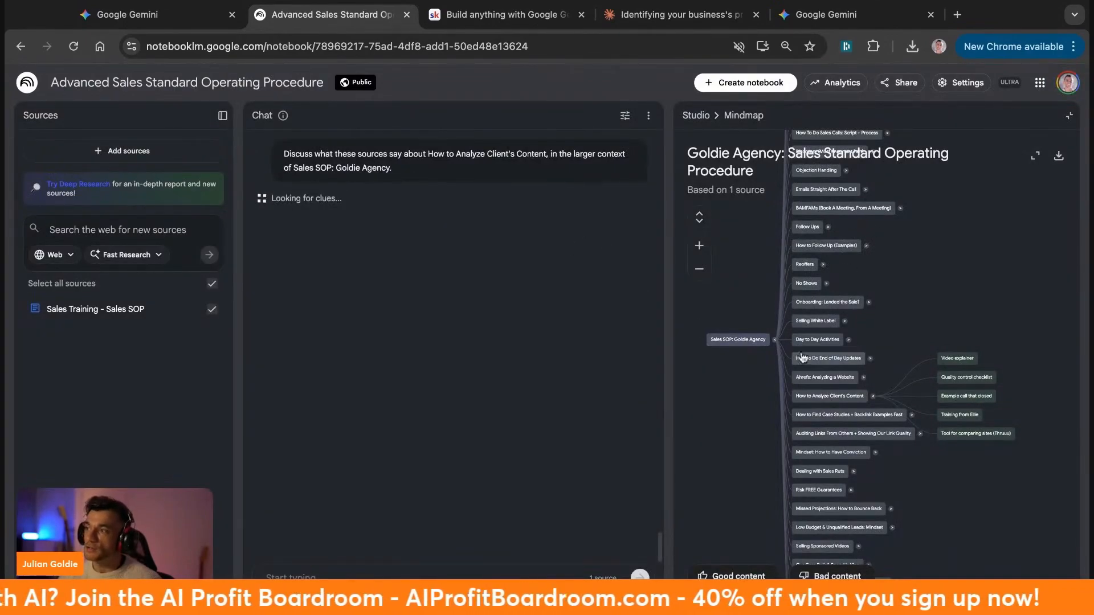
pyautogui.click(848, 340)
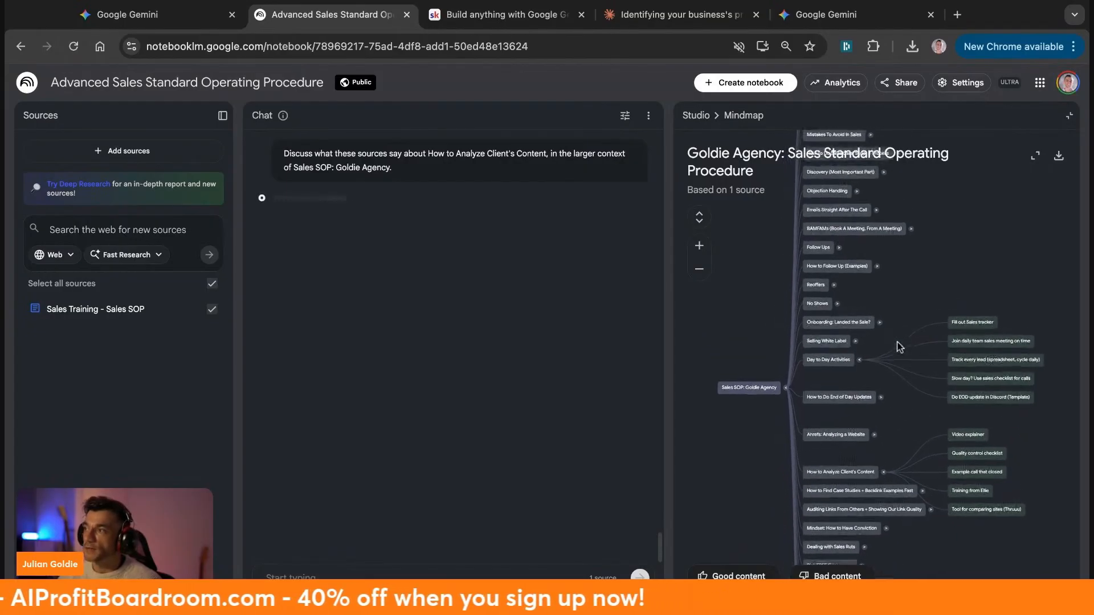
pyautogui.scroll(5, 940, 369)
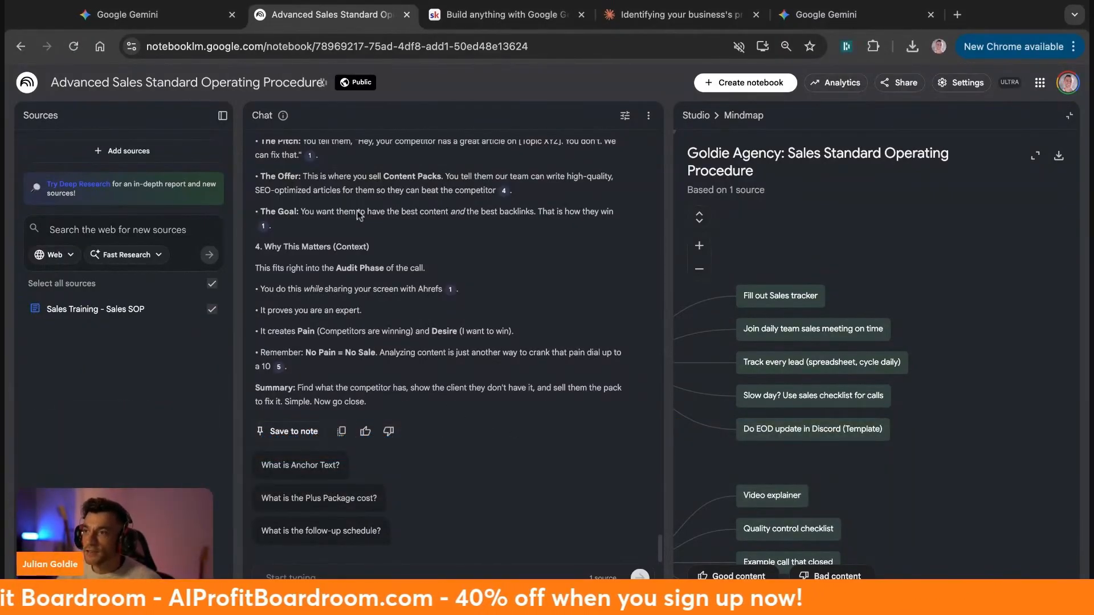
pyautogui.scroll(15, 352, 209)
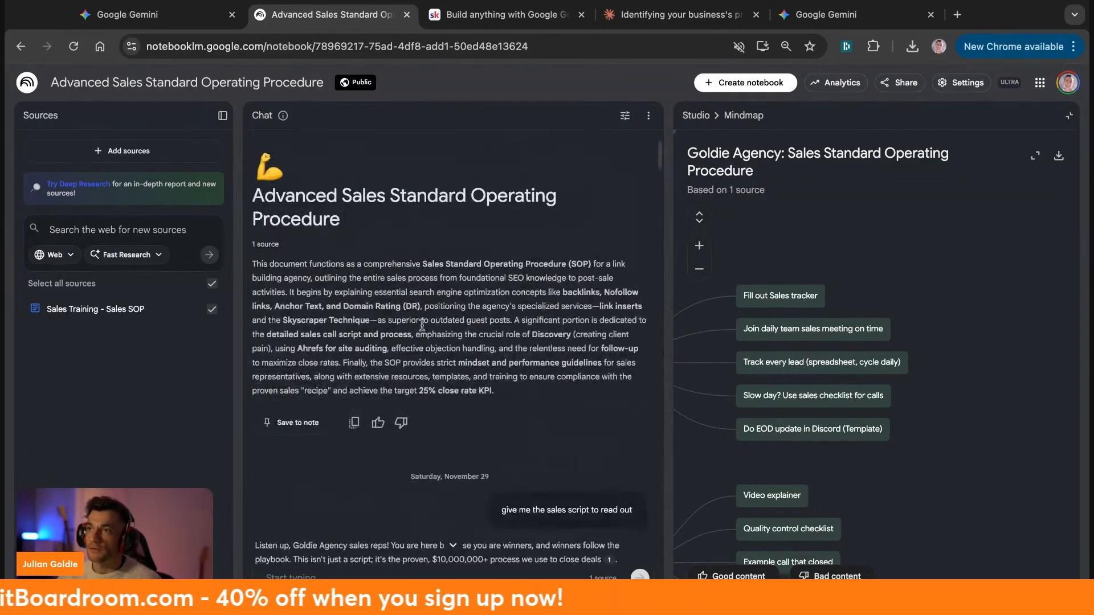
pyautogui.scroll(-15, 353, 209)
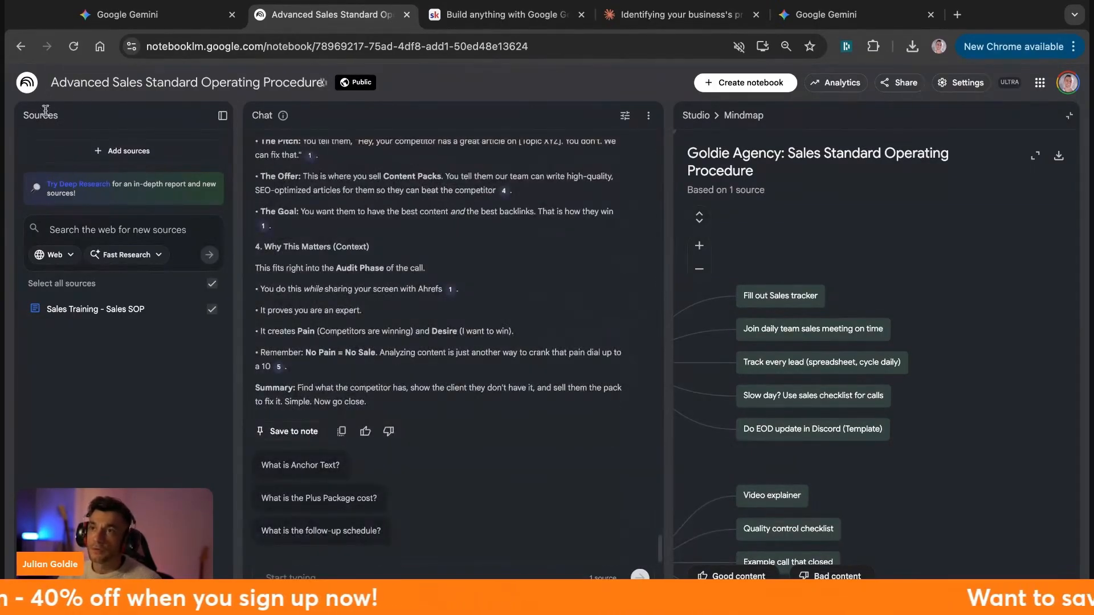
pyautogui.click(31, 89)
pyautogui.click(232, 414)
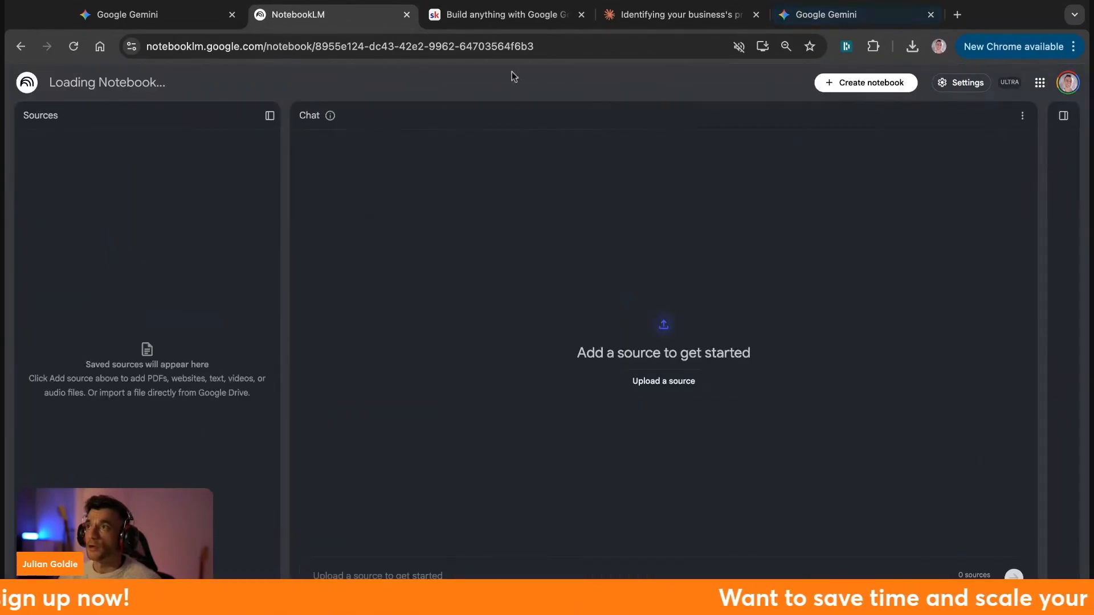
pyautogui.click(957, 15)
pyautogui.write('youtube.com/@JulianGoldieSEO/videos')
pyautogui.press('Return')
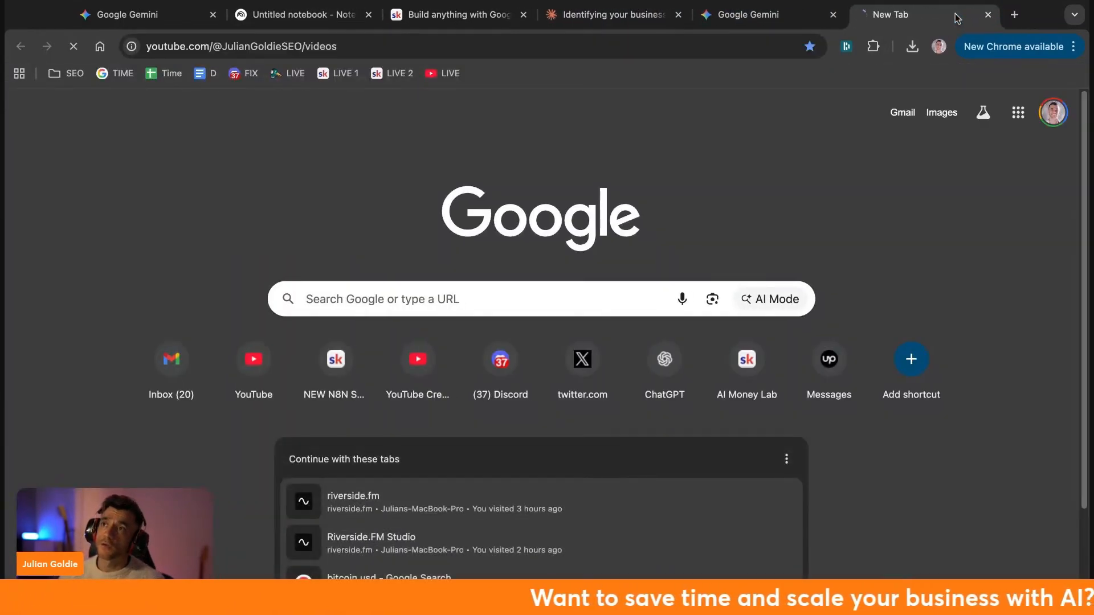
pyautogui.moveTo(917, 12); pyautogui.dragTo(296, 14)
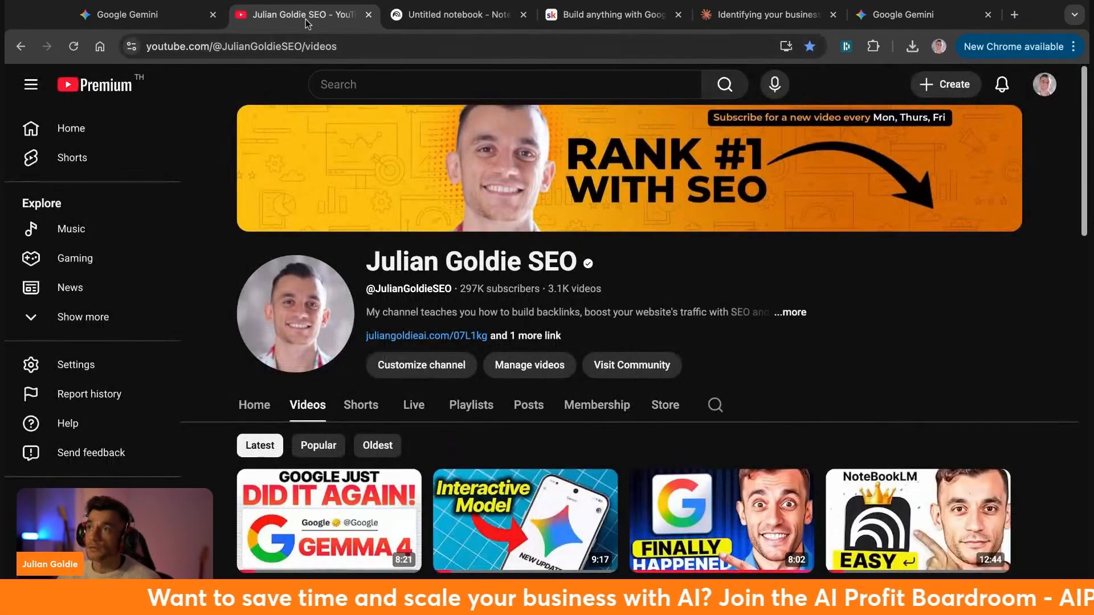
# Find the video New Google Disco Update is INSANE(FREE) on the channel, open it and copy its video URL.
pyautogui.scroll(-5, 426, 239)
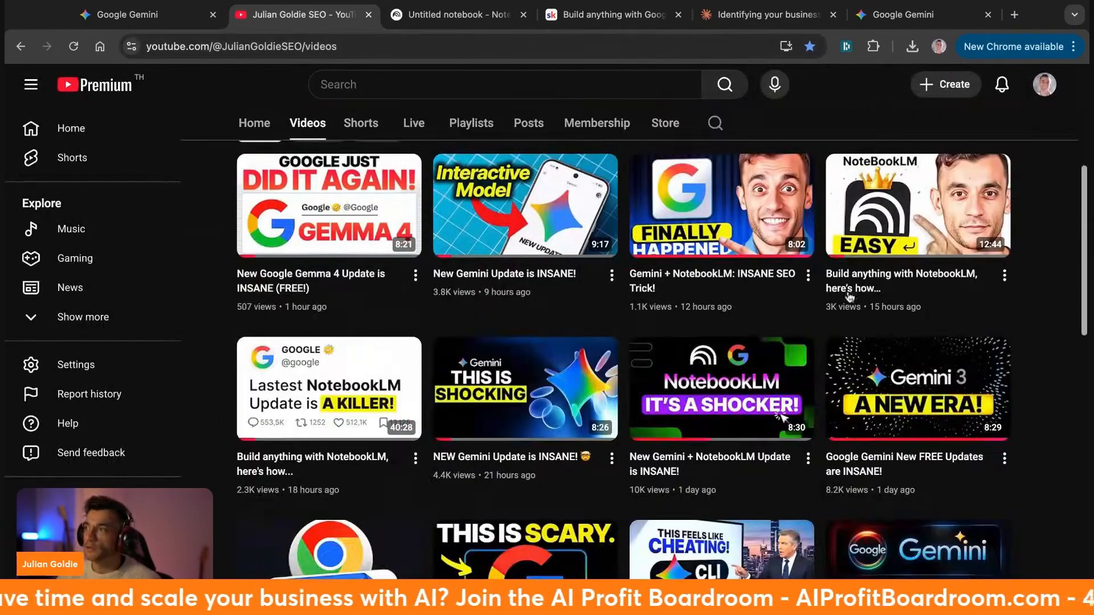
pyautogui.scroll(-12, 803, 337)
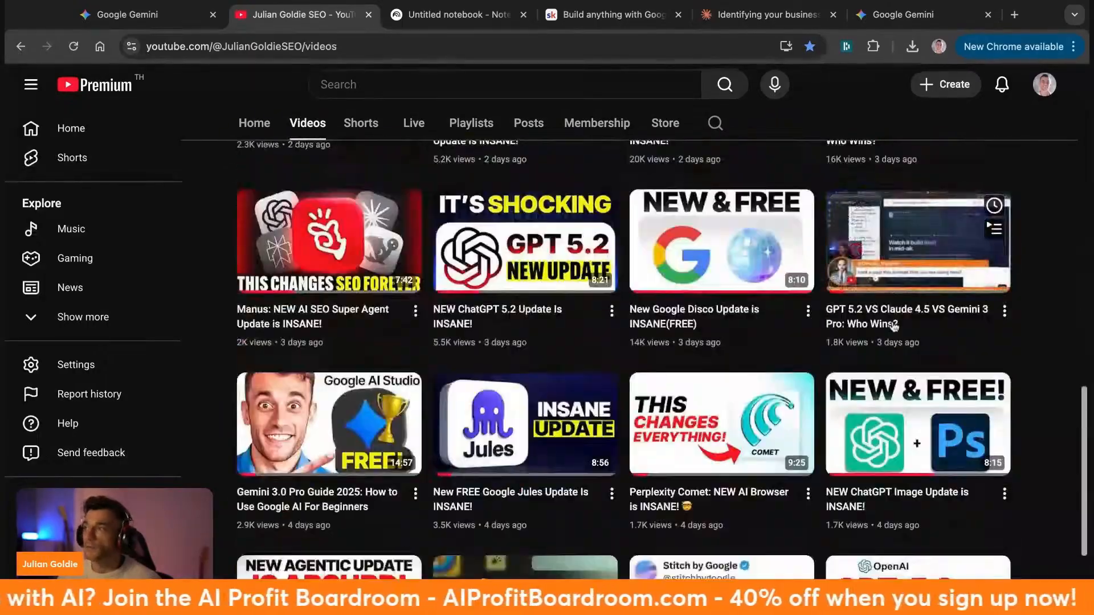
pyautogui.click(721, 240)
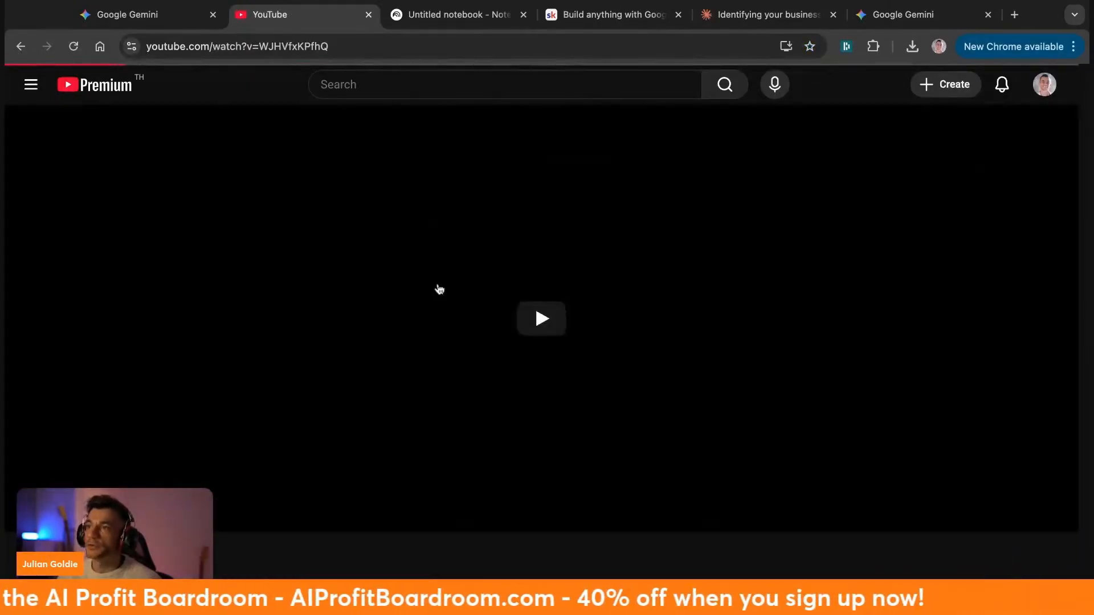
pyautogui.rightClick(632, 258)
pyautogui.click(621, 308)
pyautogui.rightClick(591, 288)
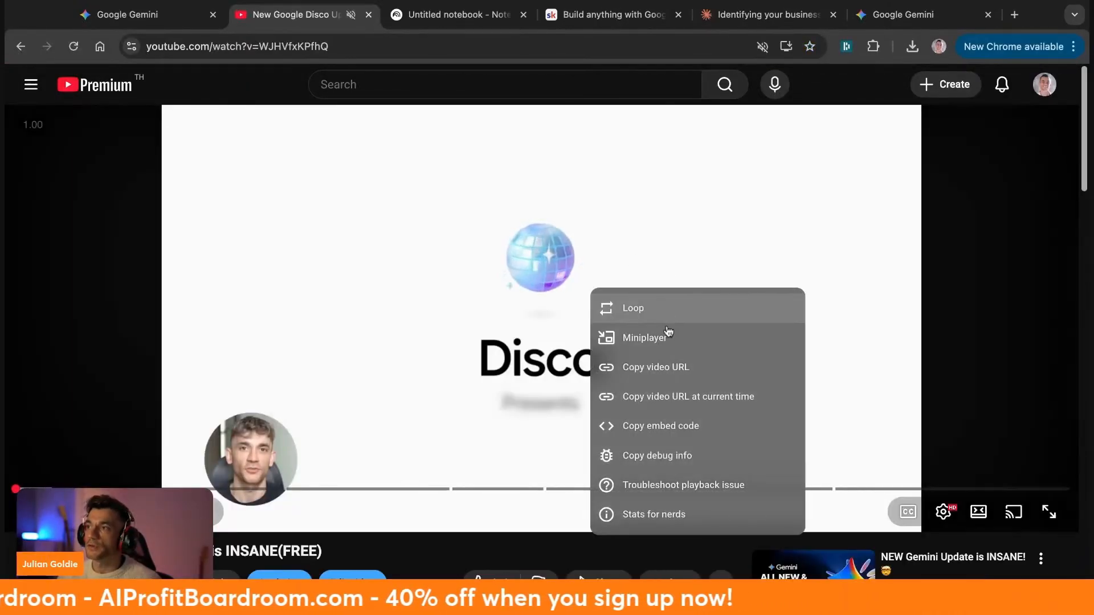
pyautogui.click(622, 262)
pyautogui.hotkey('ctrl', 'Tab')
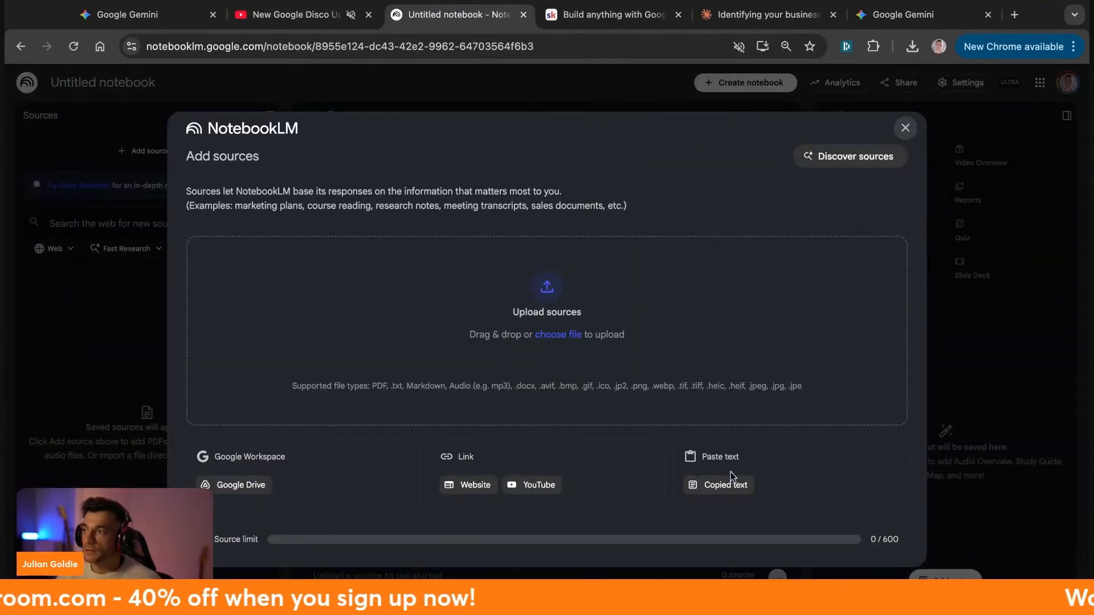
pyautogui.click(533, 485)
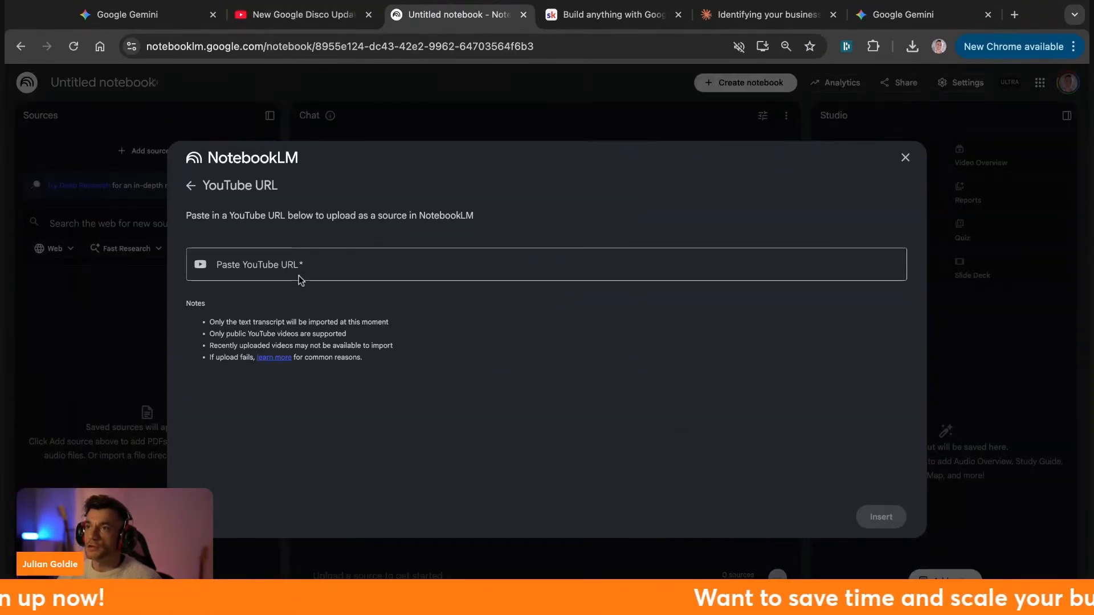
pyautogui.write('https://youtu.be/WJHVfxKPfhQ')
pyautogui.click(880, 516)
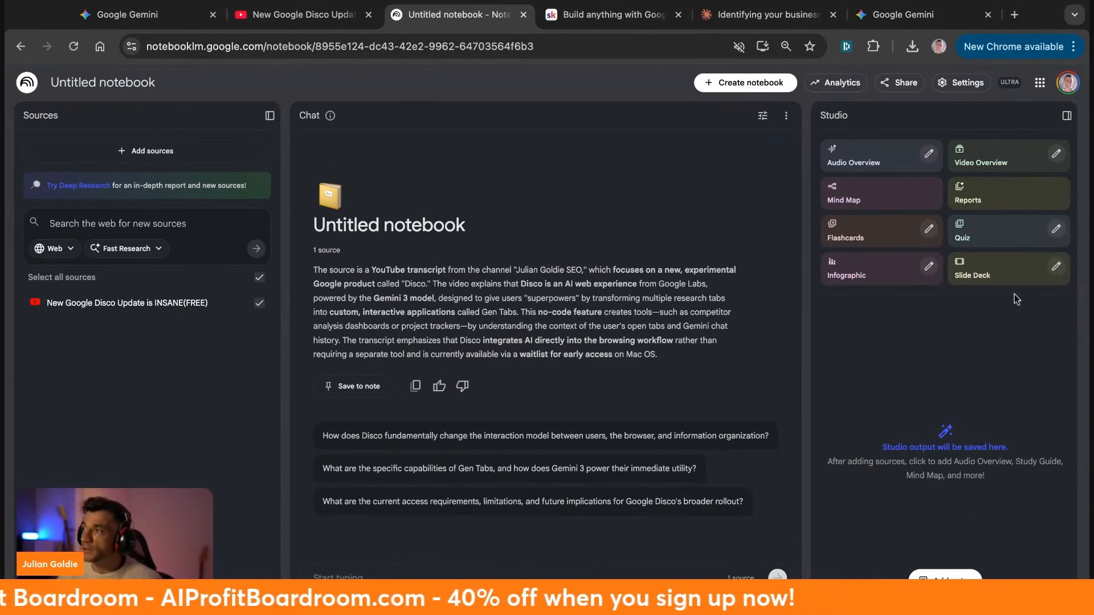
pyautogui.click(1056, 266)
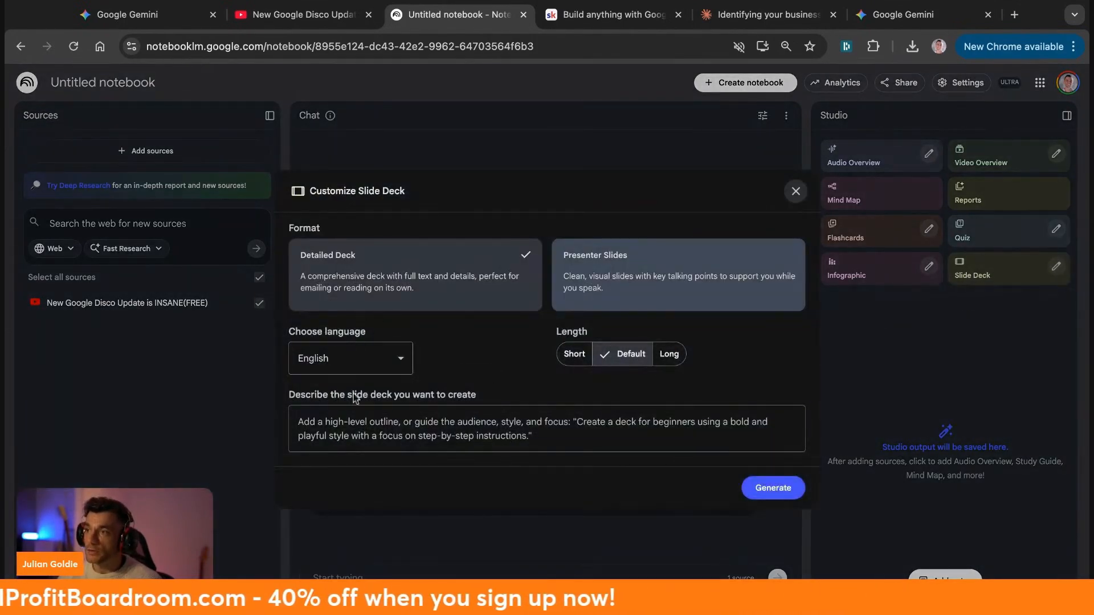
# Switch to the Gemini chat Improving SEO Agency Churn Rates and examine the research's opening reasoning and first group of researched websites.
pyautogui.click(126, 14)
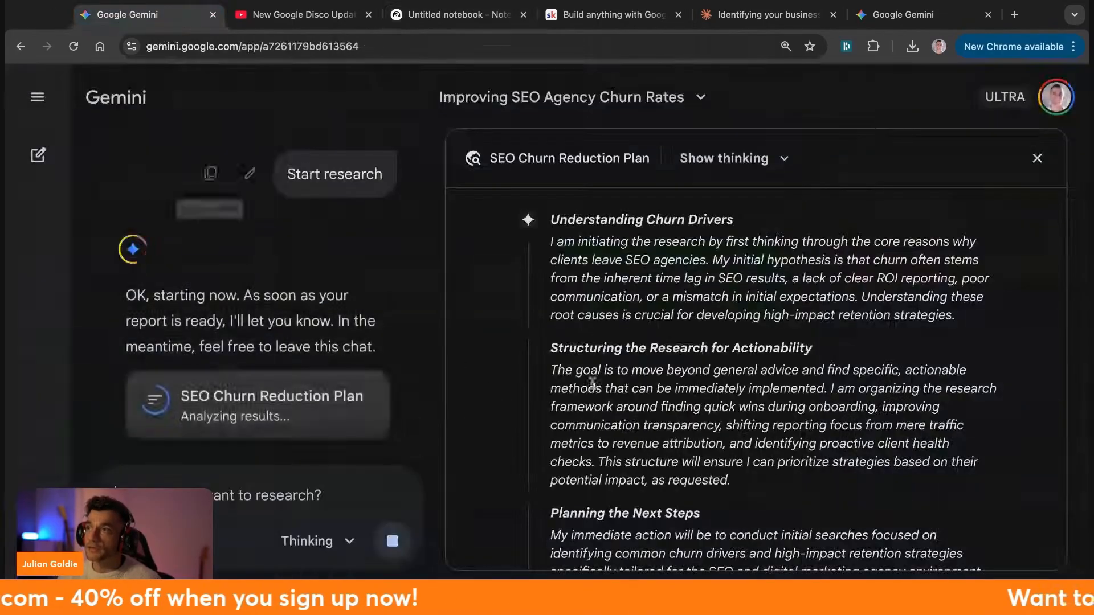
pyautogui.scroll(-10, 631, 354)
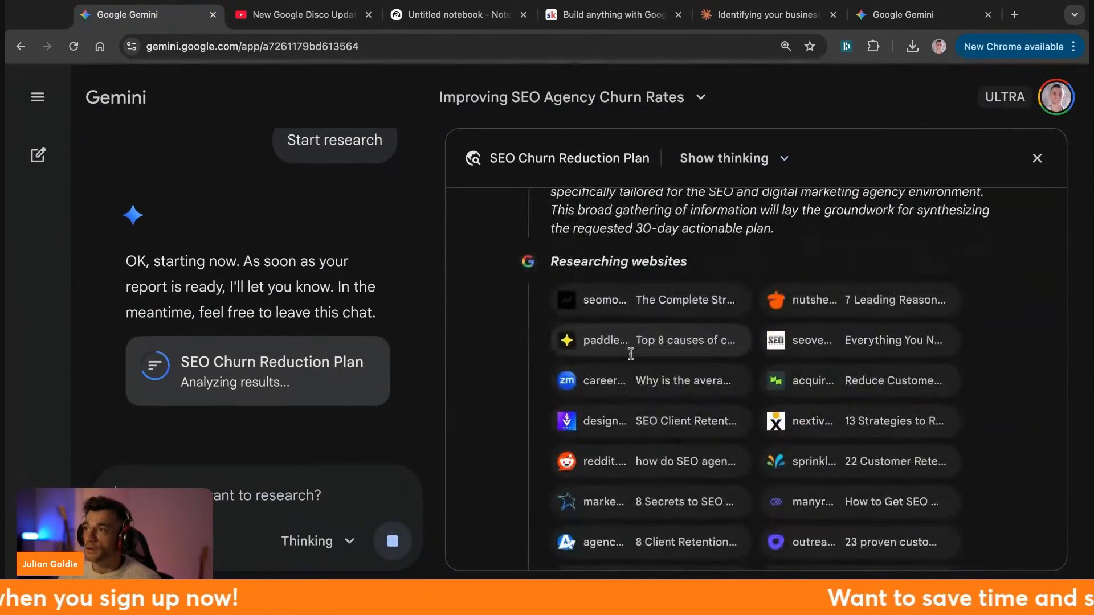
pyautogui.scroll(10, 630, 353)
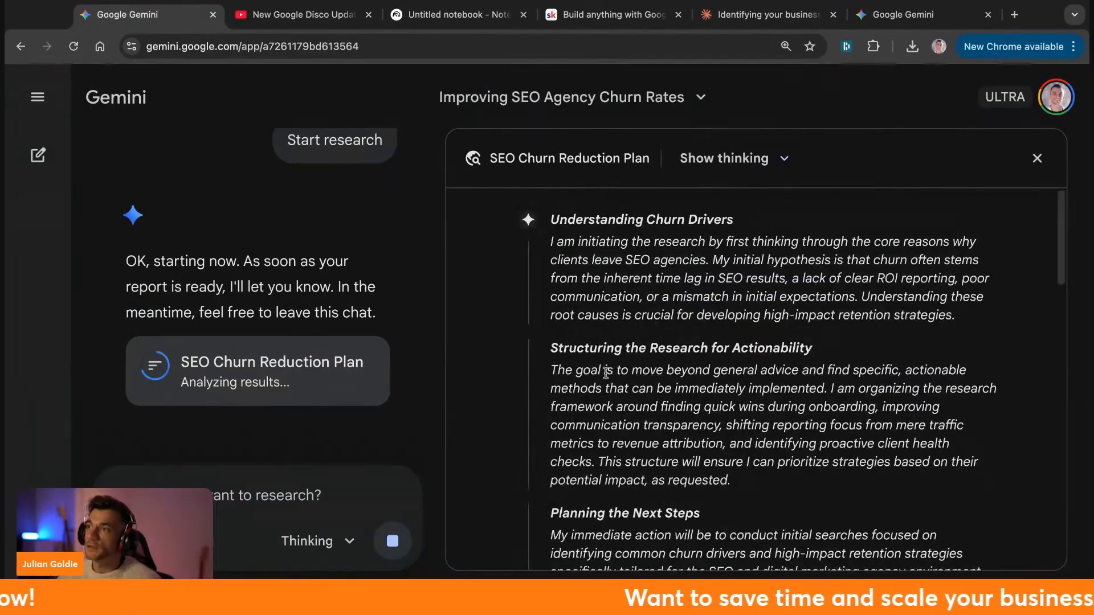
pyautogui.scroll(-8, 557, 216)
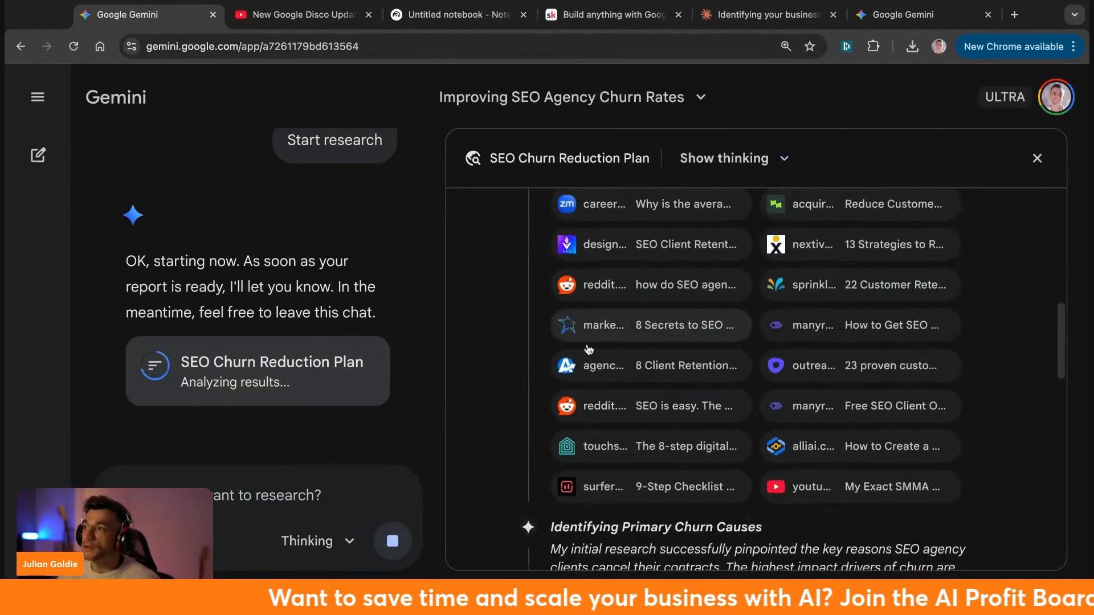
pyautogui.scroll(6, 622, 381)
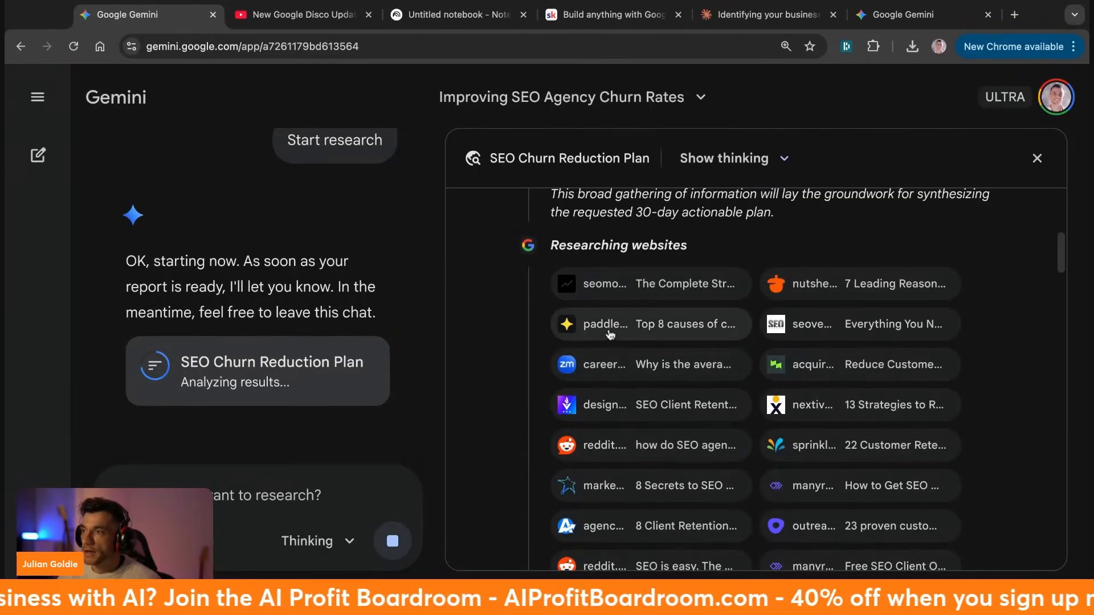
pyautogui.scroll(-3, 836, 484)
pyautogui.scroll(-2, 712, 419)
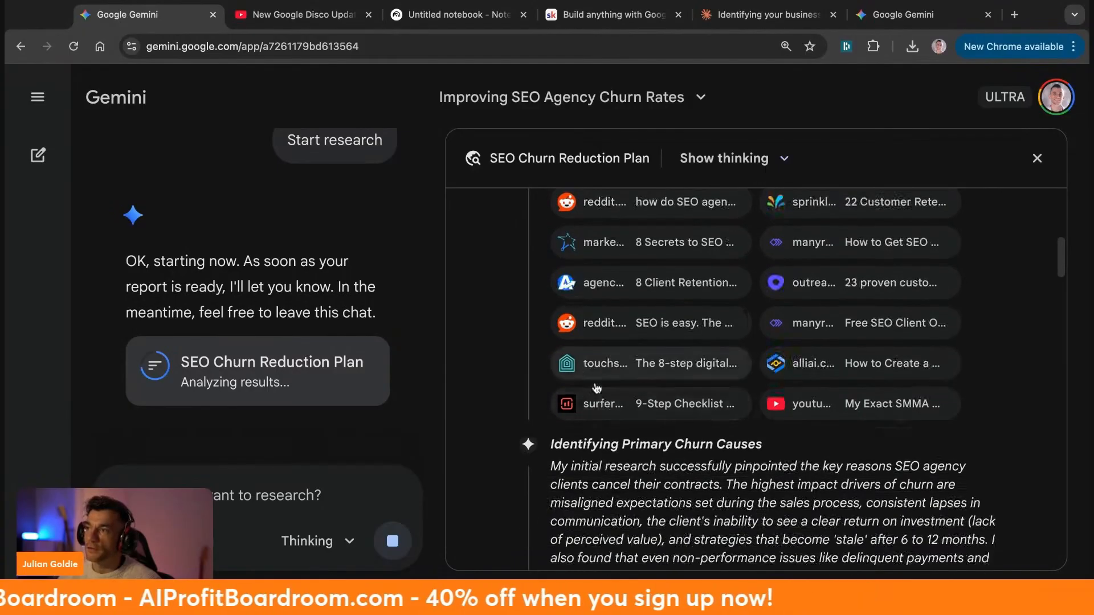
pyautogui.scroll(-4, 781, 431)
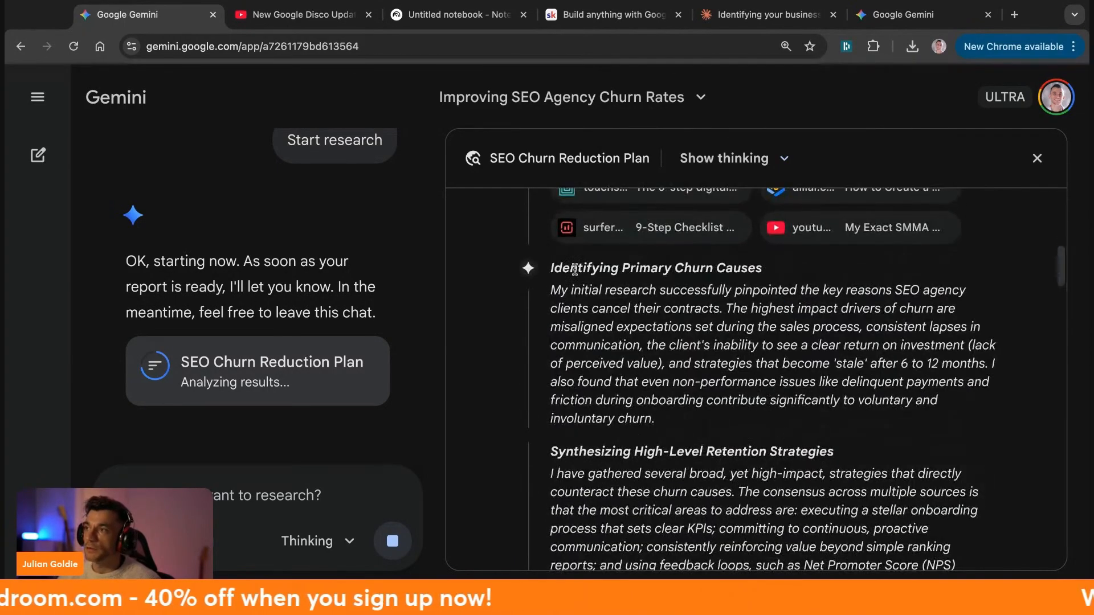
# Highlight the heading Identifying Primary Churn Causes in the research reasoning and compare it with the websites listed above it.
pyautogui.moveTo(562, 268); pyautogui.dragTo(655, 420)
pyautogui.click(630, 283)
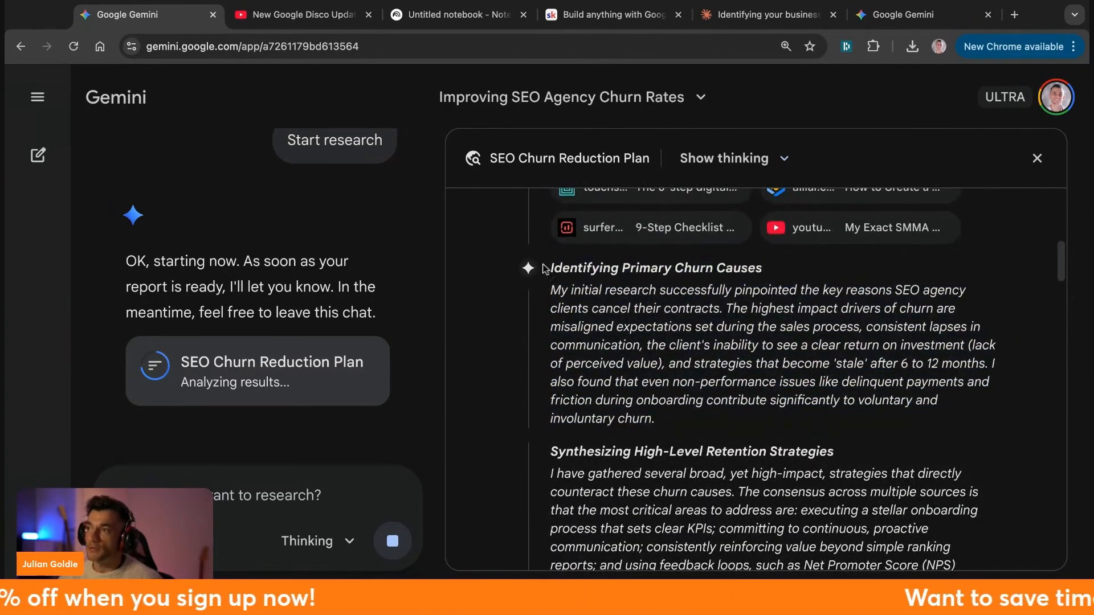
pyautogui.tripleClick(624, 272)
pyautogui.scroll(10, 595, 291)
pyautogui.scroll(-8, 594, 291)
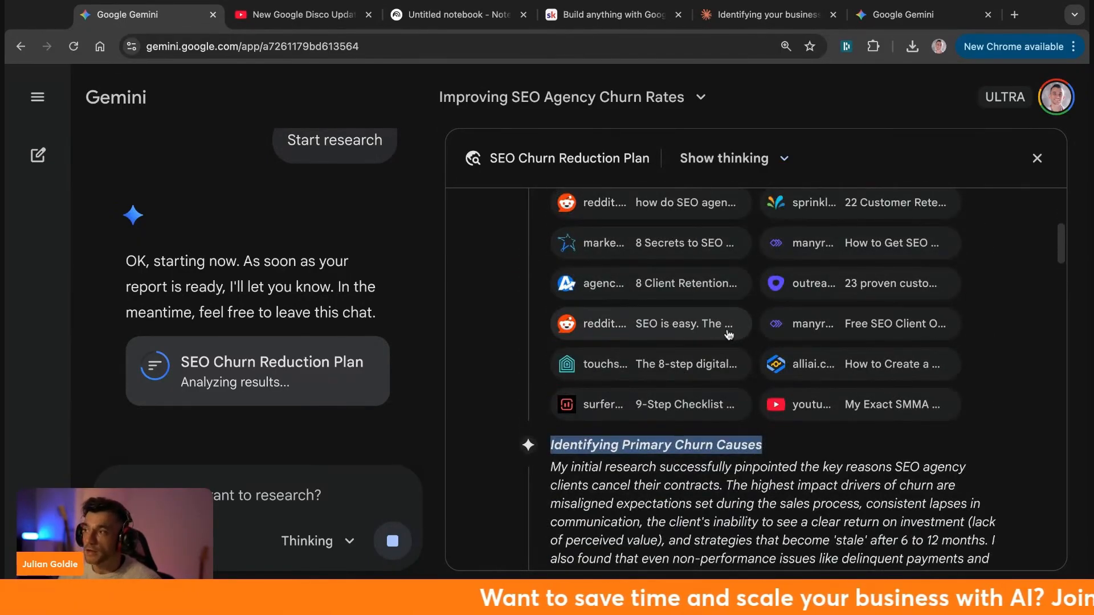
# Examine the further reasoning sections and additional researched websites of the SEO Churn Reduction Plan.
pyautogui.scroll(-10, 740, 347)
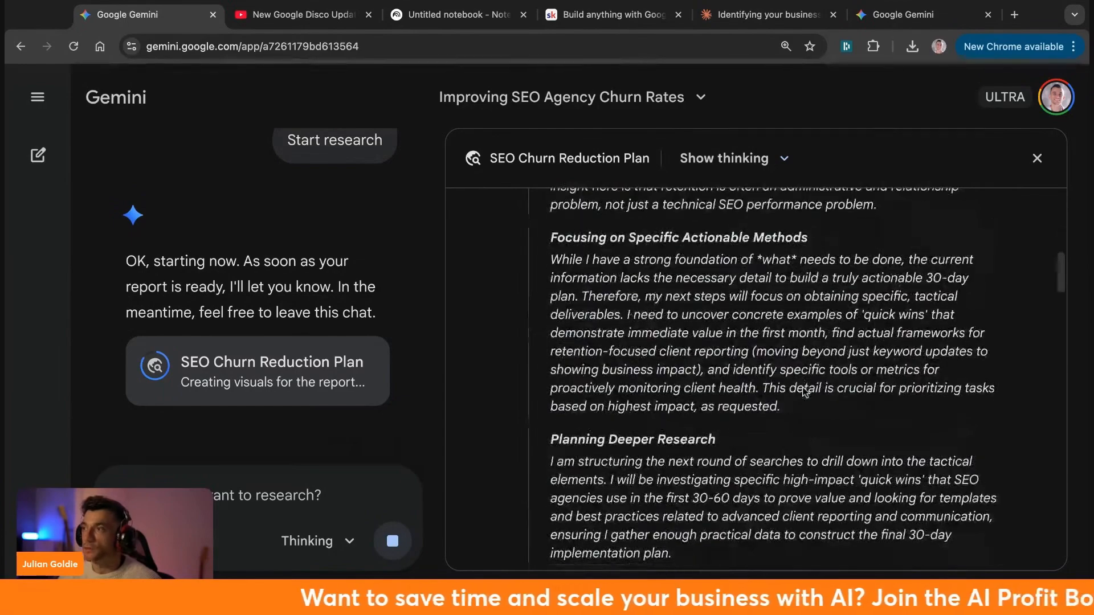
pyautogui.scroll(-10, 741, 376)
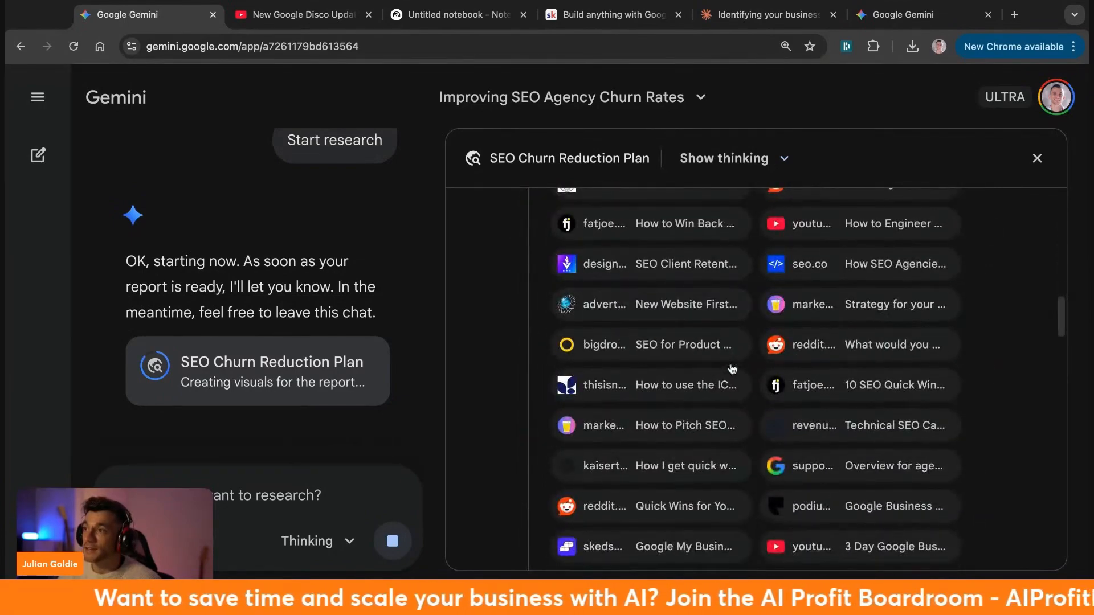
pyautogui.scroll(10, 732, 365)
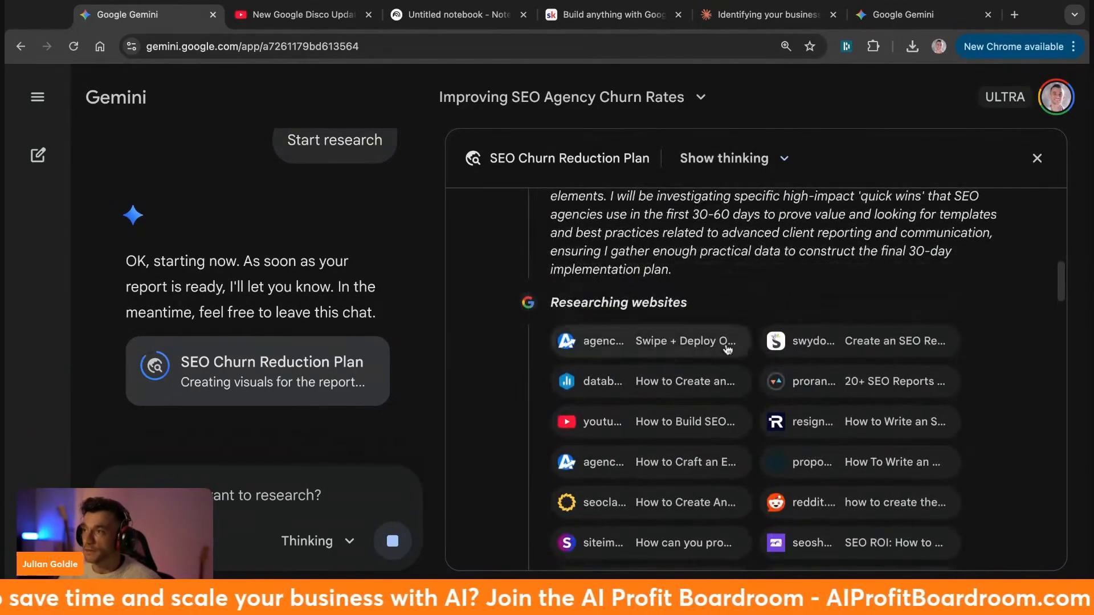
pyautogui.scroll(-10, 728, 349)
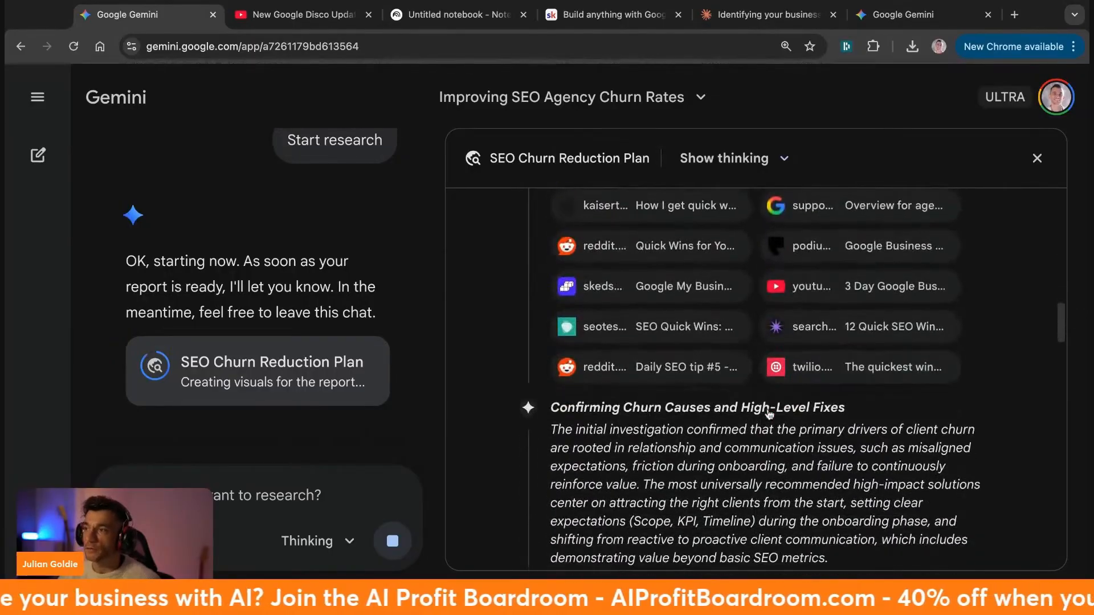
pyautogui.scroll(-10, 762, 443)
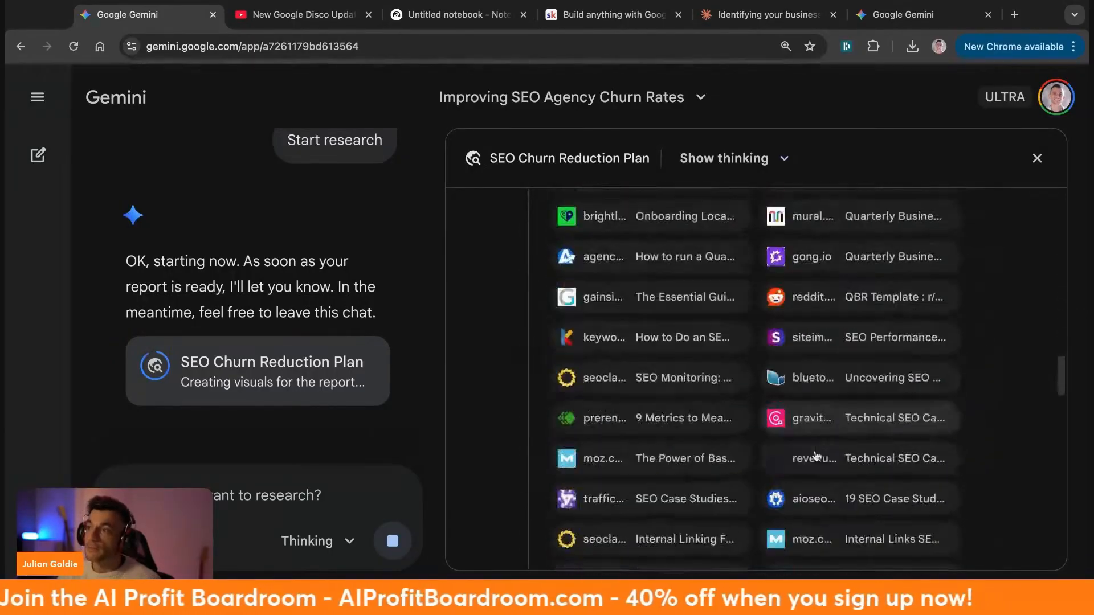
# Examine the end of the SEO Churn Reduction Plan's reasoning and highlight the heading Creating visuals for the report.
pyautogui.scroll(-15, 816, 456)
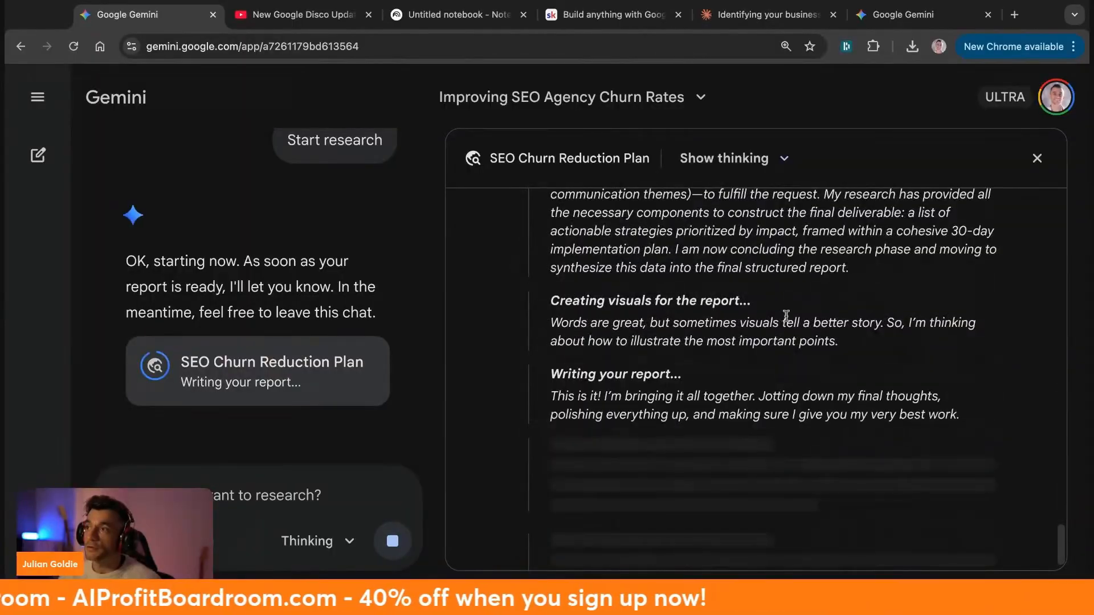
pyautogui.tripleClick(703, 297)
pyautogui.tripleClick(608, 305)
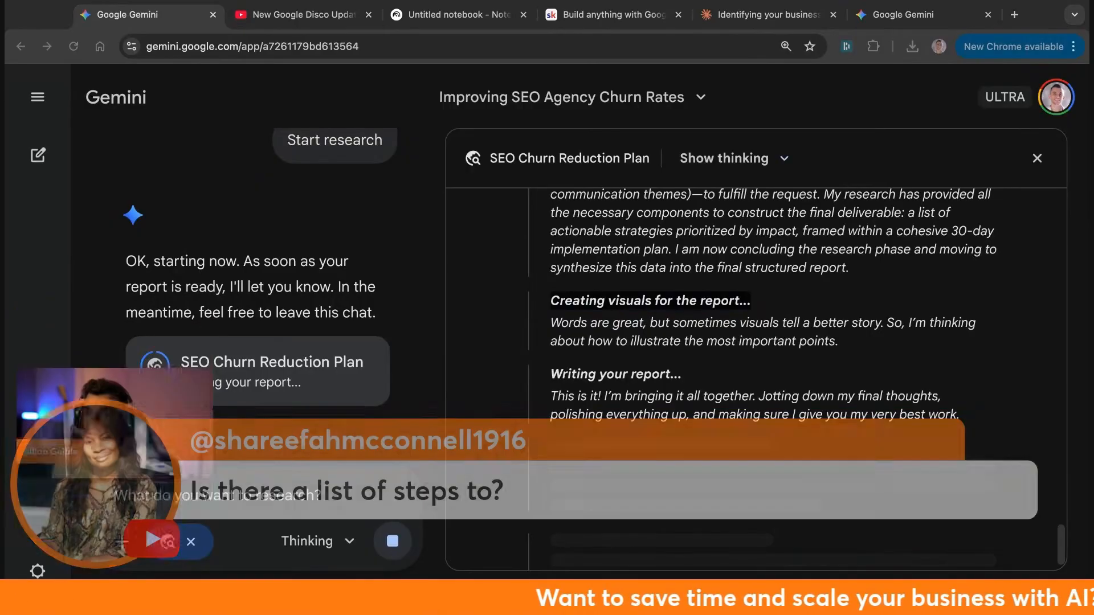
pyautogui.press('super+Tab')
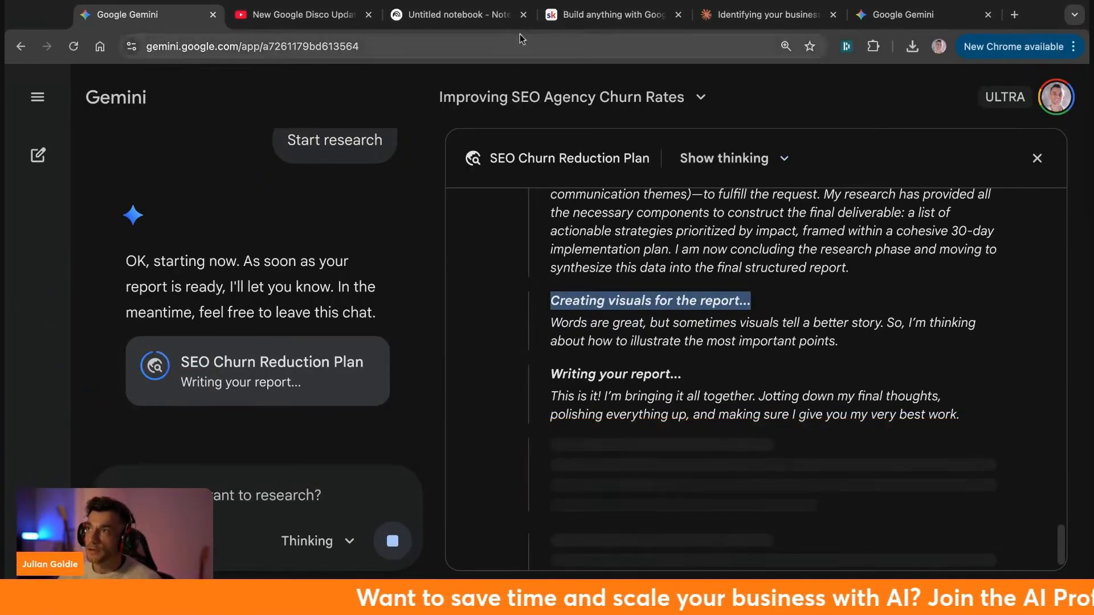
# Switch to the Skool page, open the AI Money Lab community home and look through its feed.
pyautogui.click(586, 19)
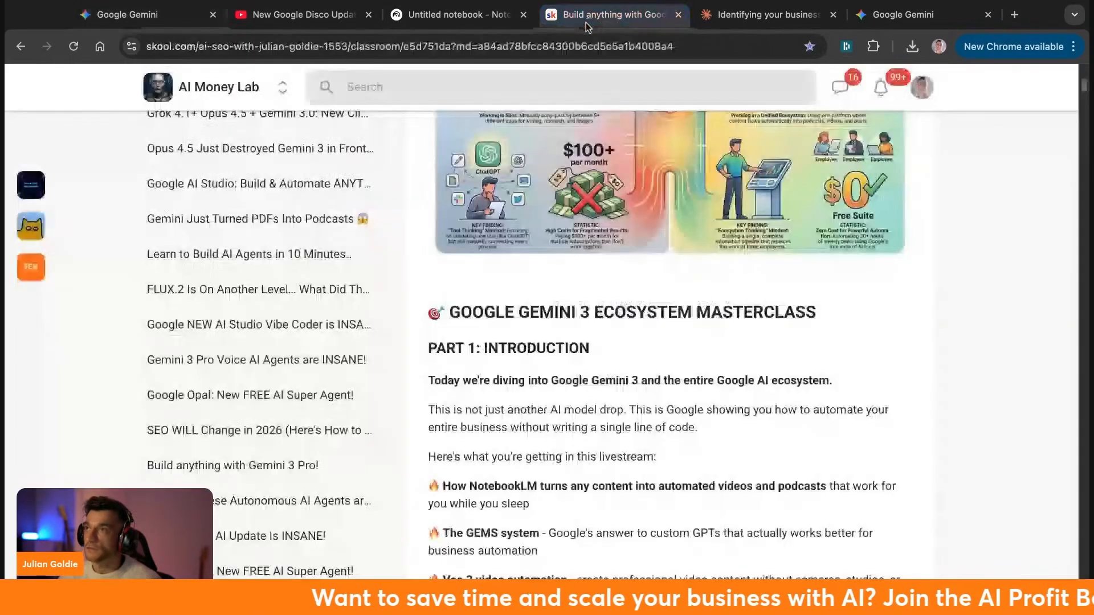
pyautogui.click(159, 78)
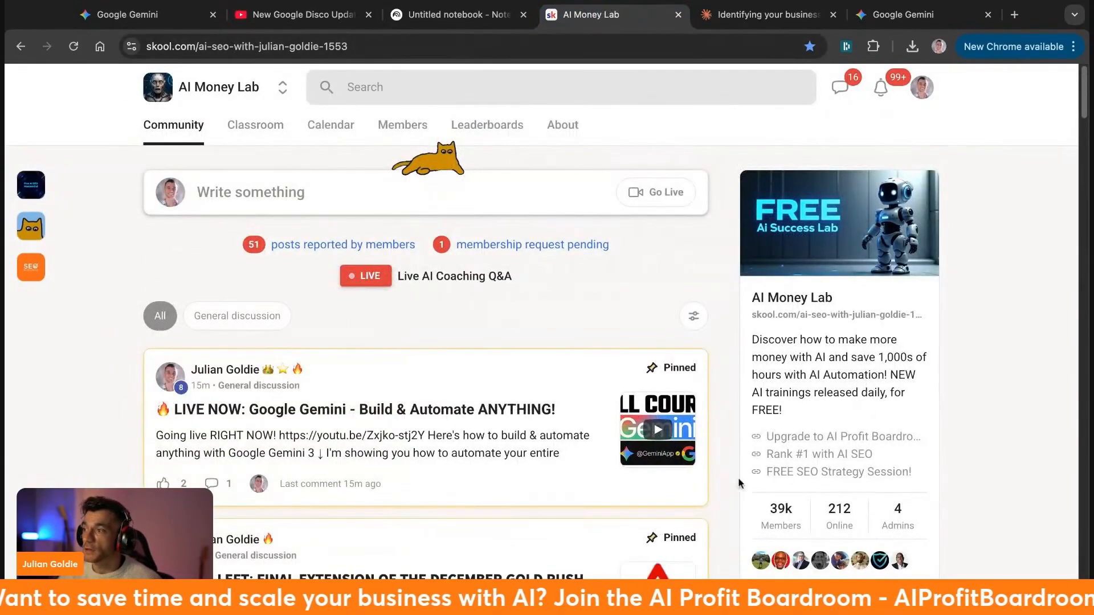
pyautogui.scroll(-15, 558, 363)
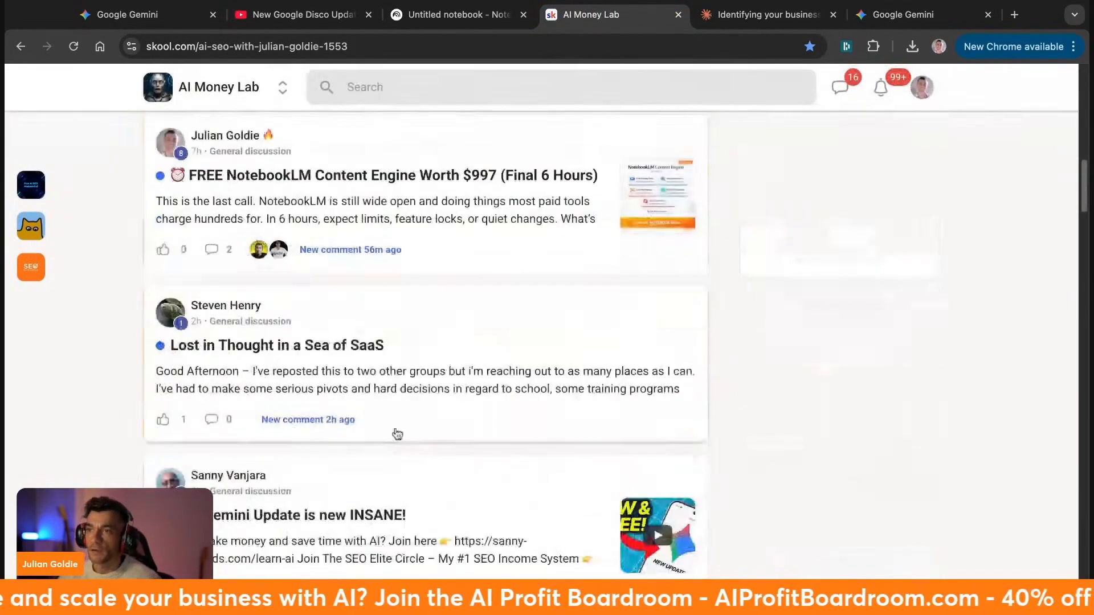
pyautogui.scroll(-15, 397, 434)
pyautogui.scroll(20, 411, 219)
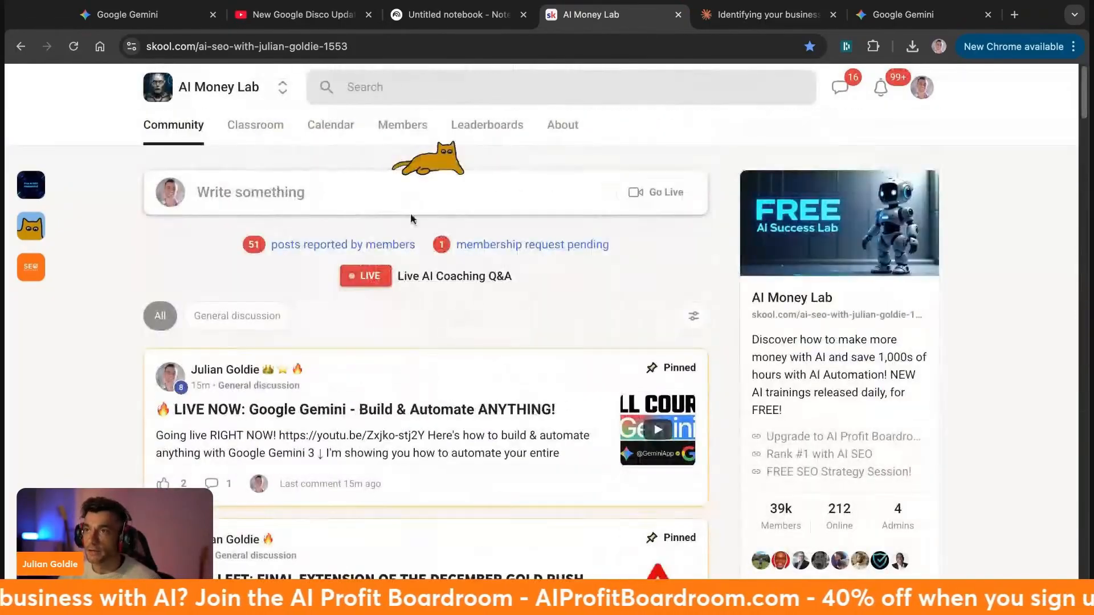
# Open the NEW AI AUTOMATIONS II course in the AI Money Lab classroom and skim the lesson Google Flows: New AI Agent is INSANE!
pyautogui.click(254, 128)
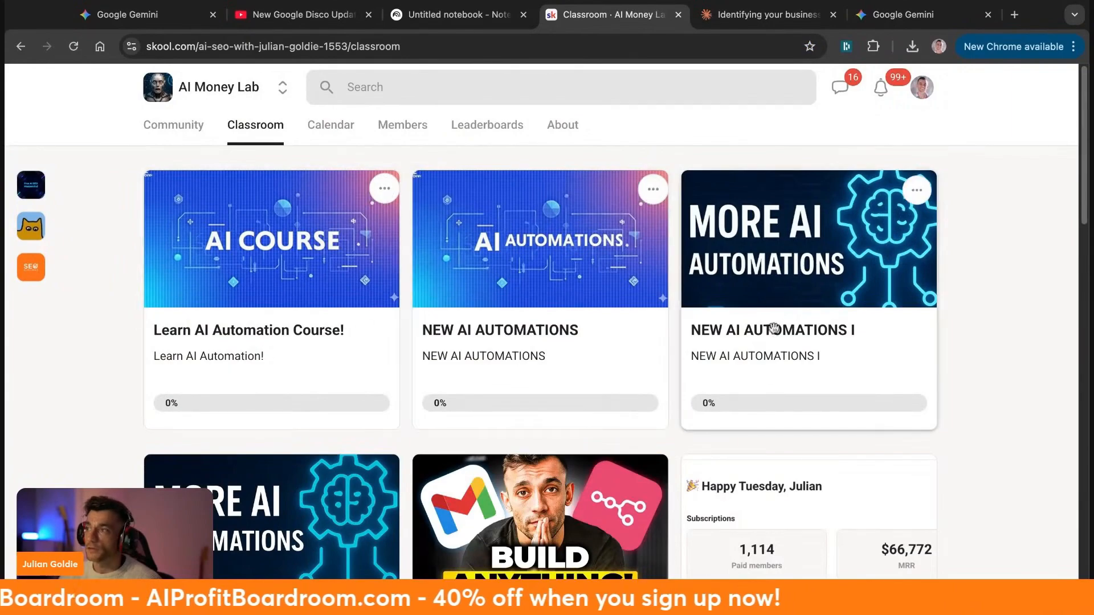
pyautogui.scroll(-2, 274, 442)
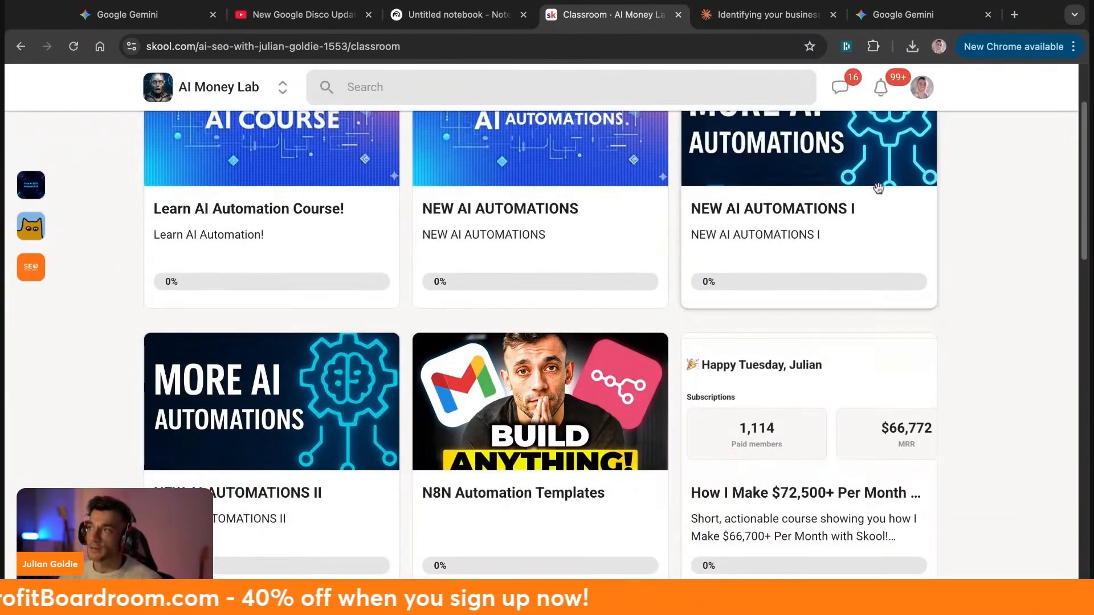
pyautogui.click(381, 413)
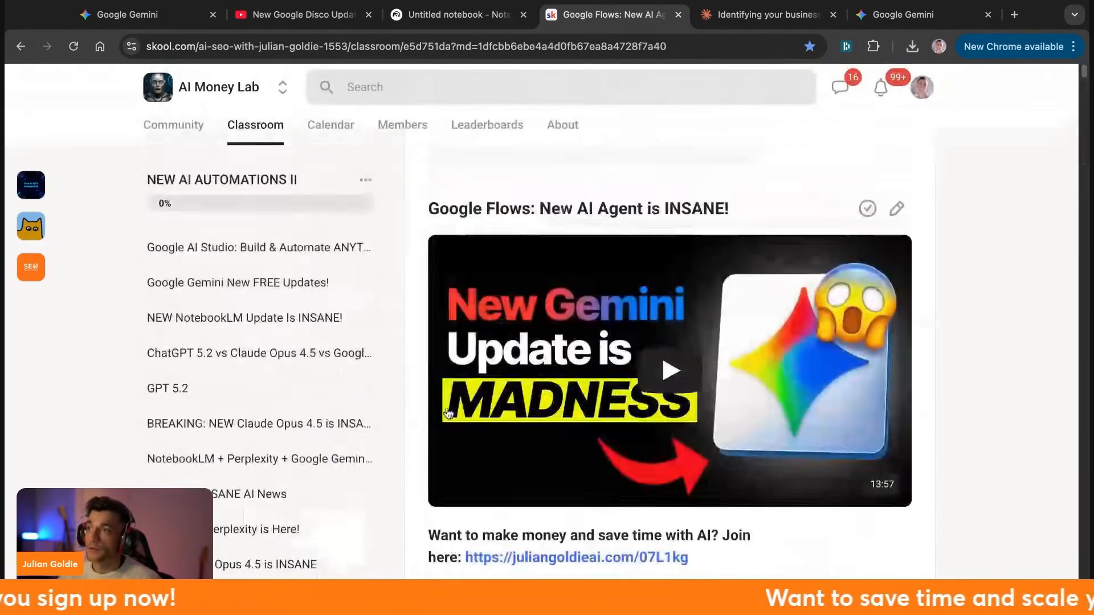
pyautogui.scroll(-20, 447, 413)
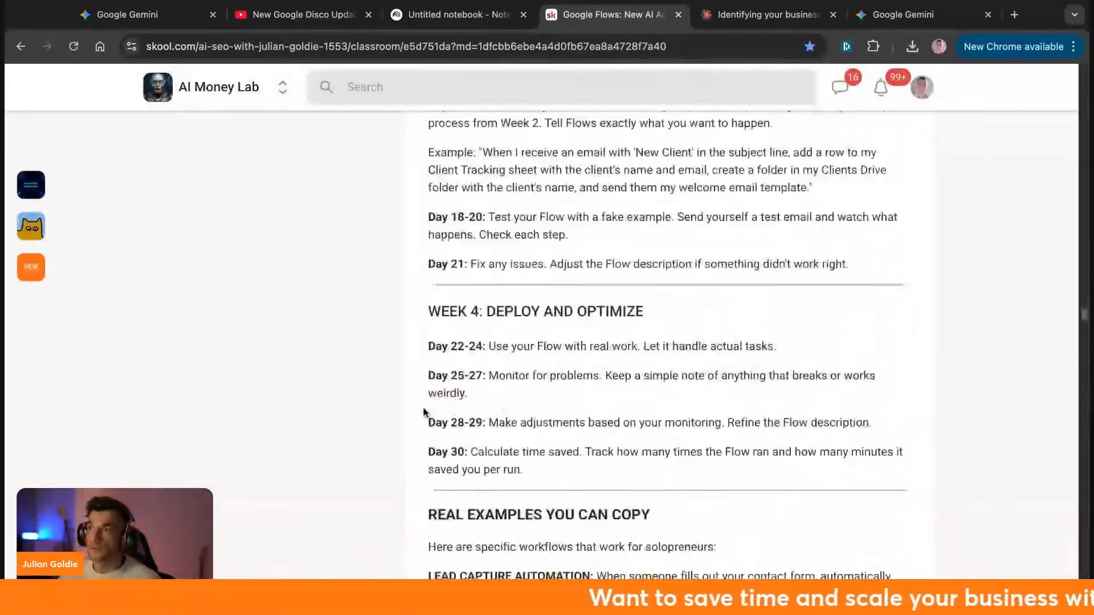
pyautogui.scroll(20, 423, 411)
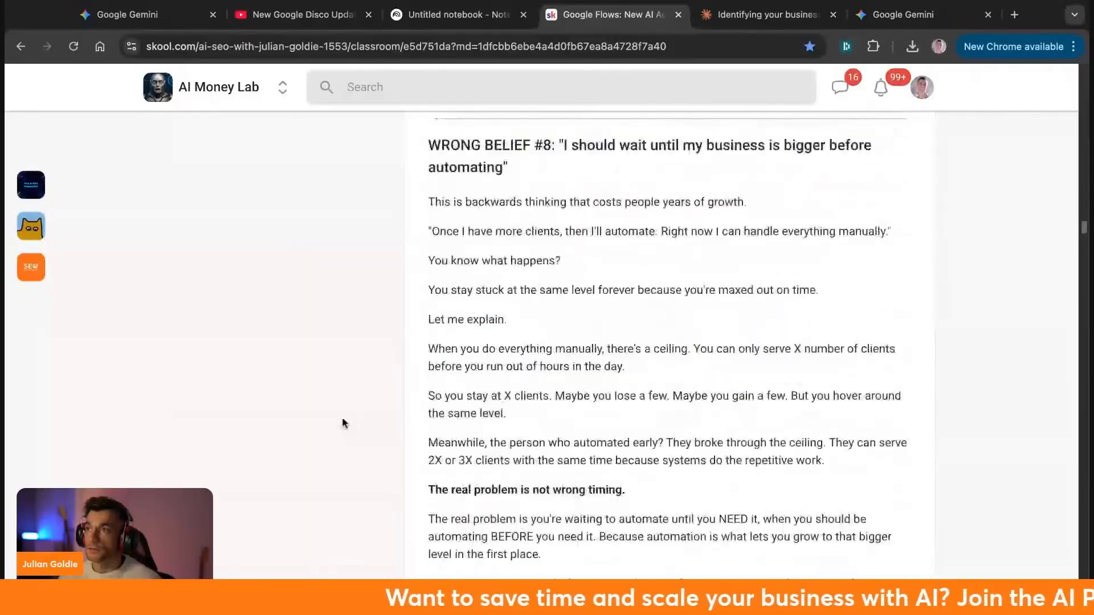
# Find the 30-Day Implementation Roadmap in the Build anything with Google lesson and highlight its Day 1 and Day 2 entries.
pyautogui.scroll(5, 423, 274)
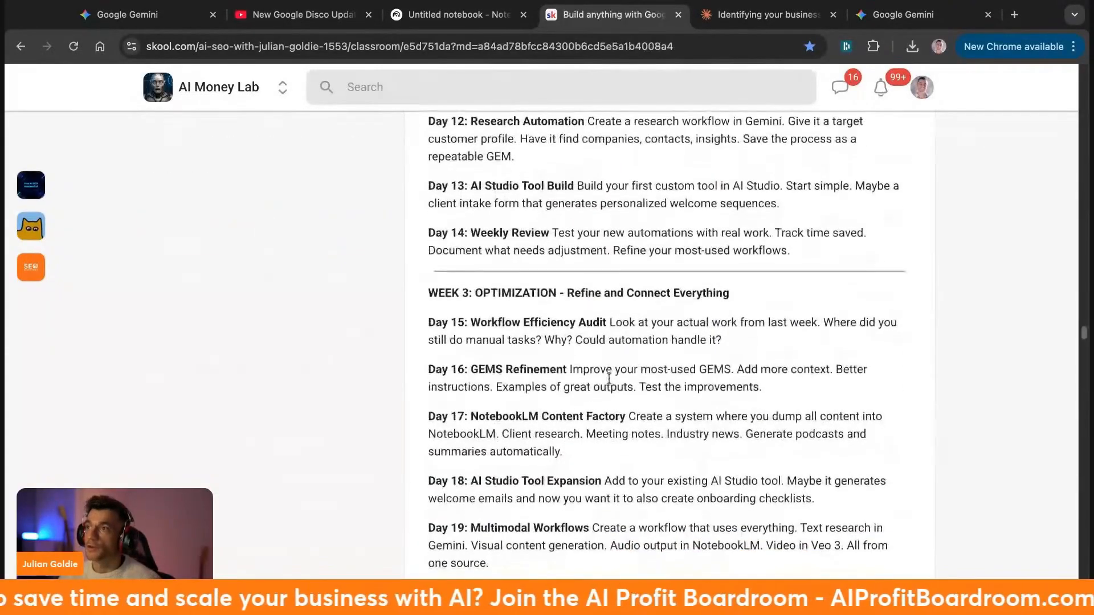
pyautogui.scroll(12, 598, 373)
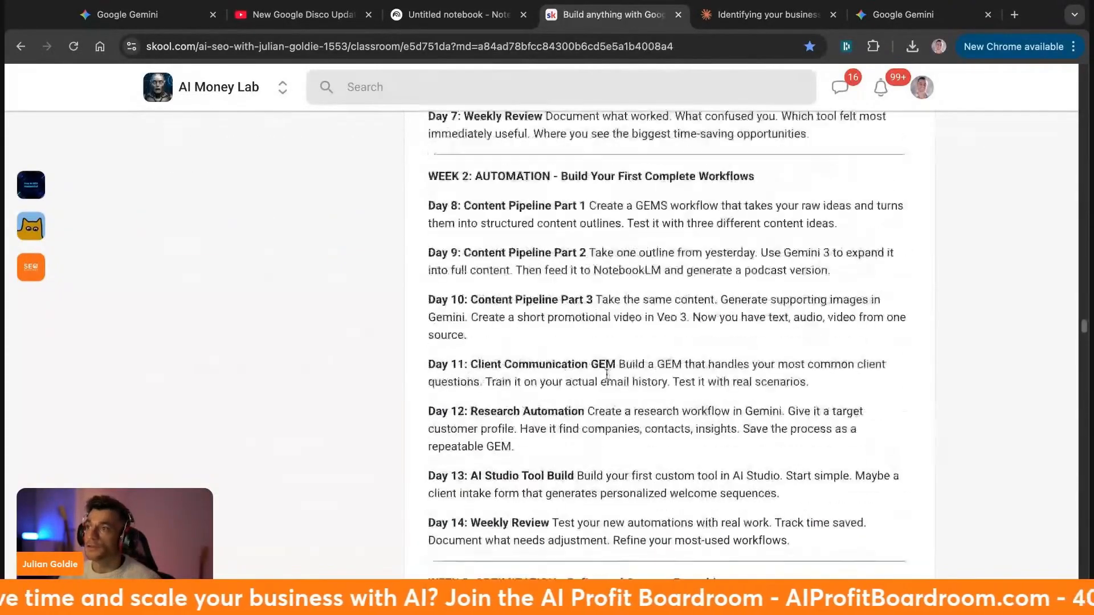
pyautogui.scroll(2, 605, 374)
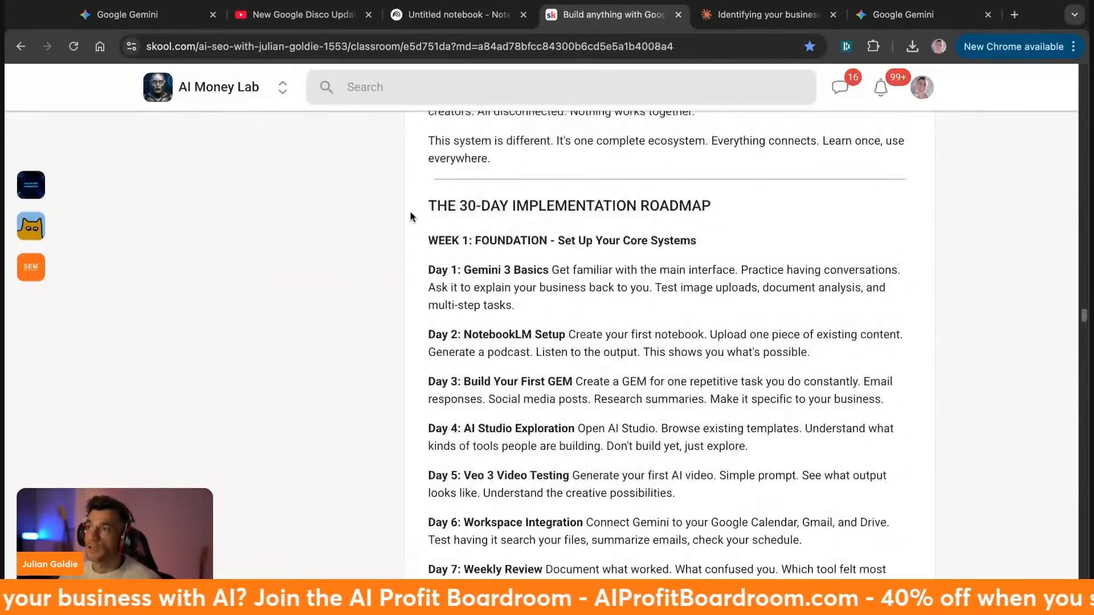
pyautogui.moveTo(411, 215); pyautogui.dragTo(702, 207)
pyautogui.moveTo(423, 272); pyautogui.dragTo(710, 364)
pyautogui.tripleClick(538, 270)
pyautogui.tripleClick(530, 329)
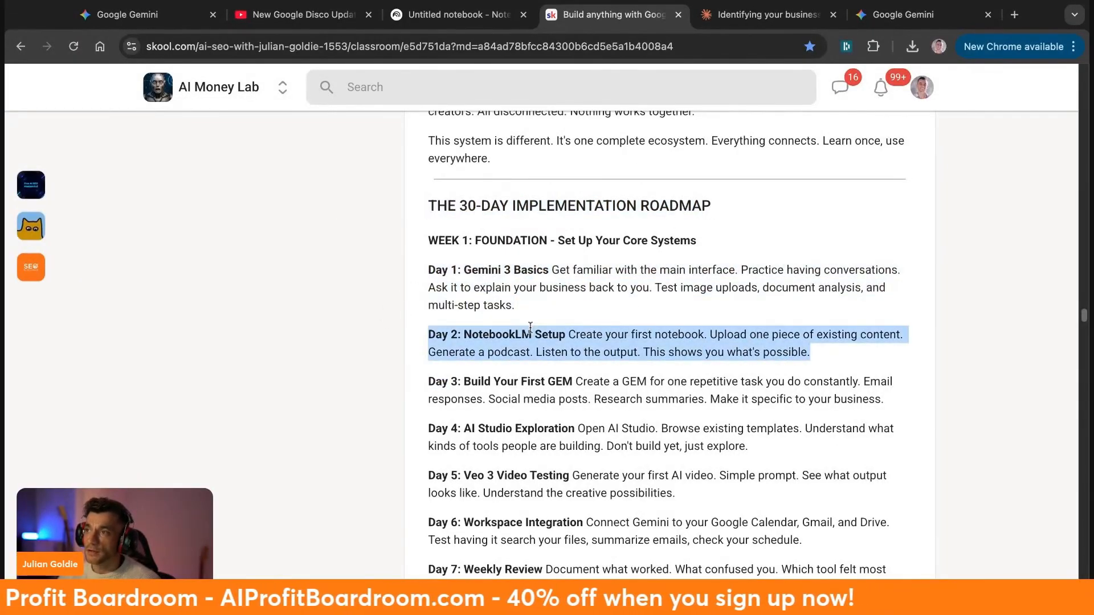
pyautogui.click(3, 541)
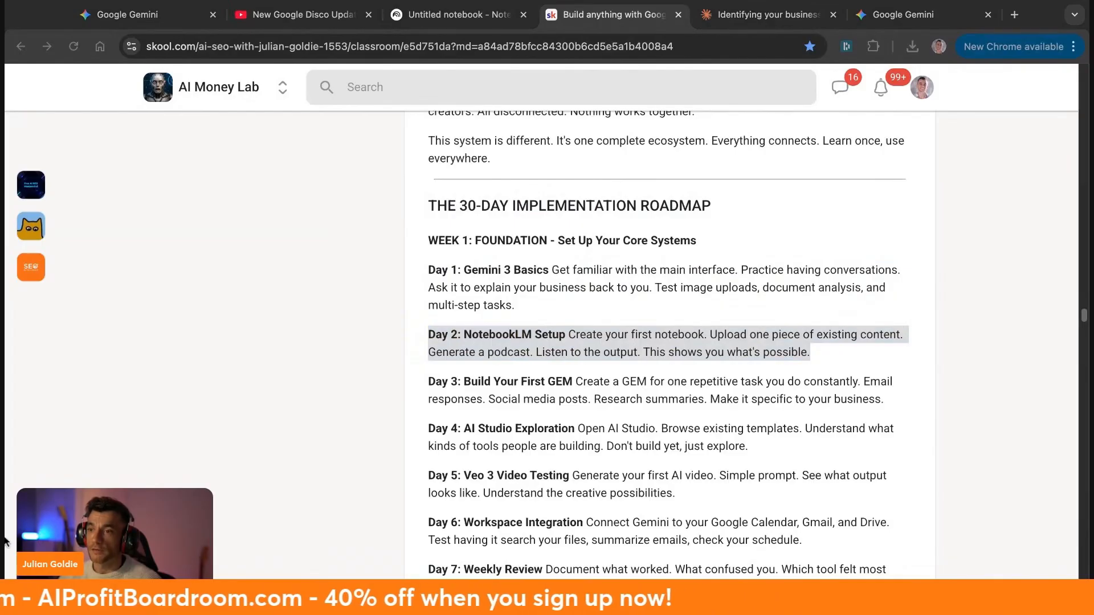
# Highlight the roadmap from its heading into Day 4, review the Week 1 tasks and clear the selection.
pyautogui.moveTo(427, 204); pyautogui.dragTo(776, 428)
pyautogui.scroll(-3, 664, 381)
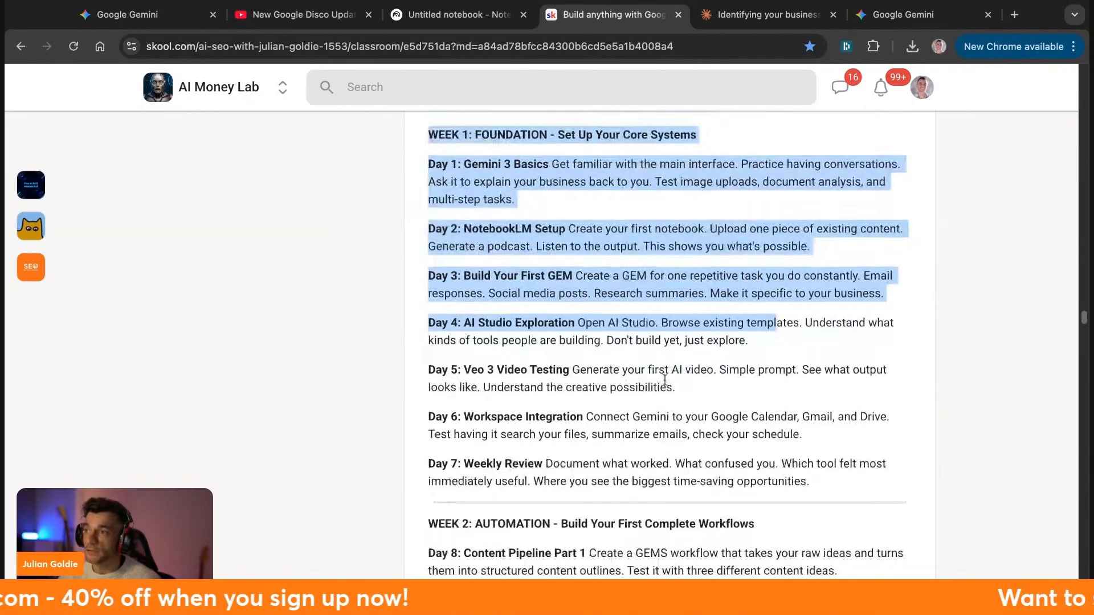
pyautogui.scroll(-2, 483, 459)
pyautogui.scroll(2, 483, 459)
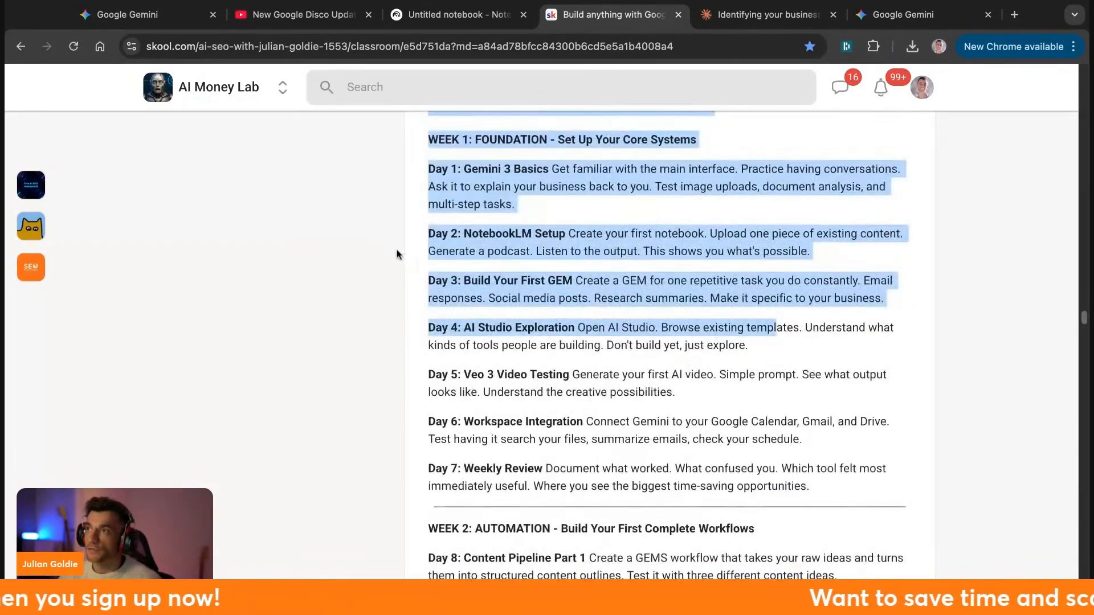
pyautogui.click(395, 251)
# Highlight the Writing your report passage in the Gemini research and dismiss the slide deck customization in the NotebookLM notebook.
pyautogui.click(127, 15)
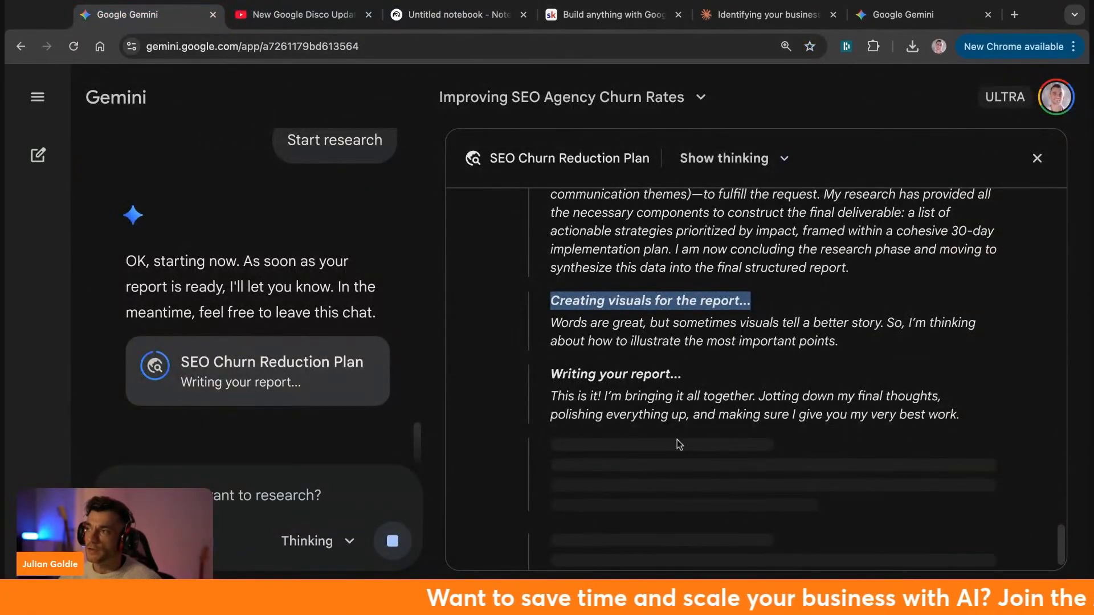
pyautogui.moveTo(677, 439); pyautogui.dragTo(550, 371)
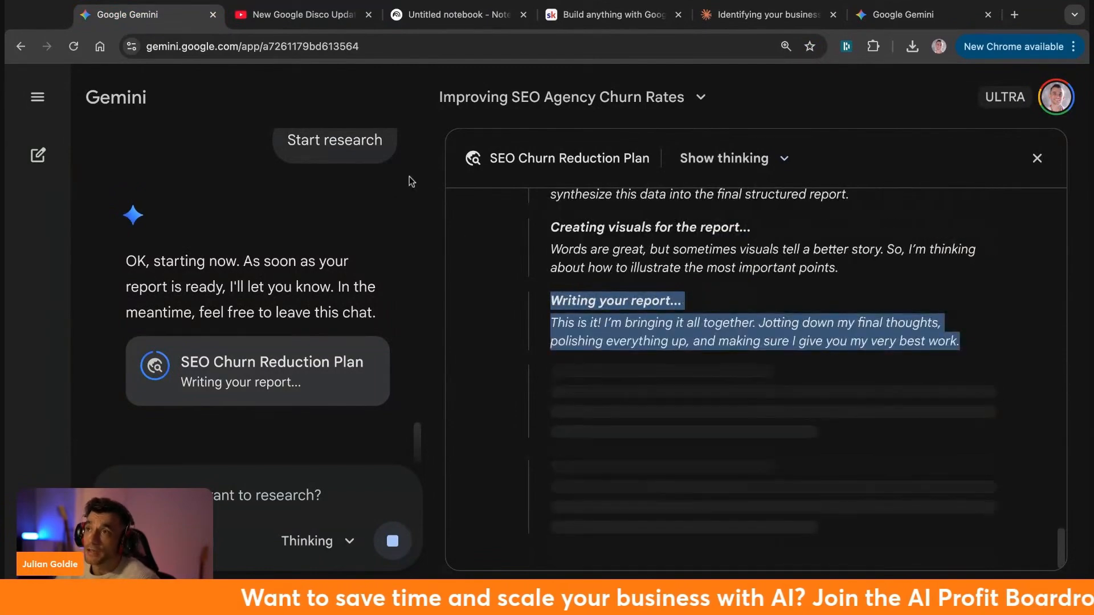
pyautogui.click(450, 14)
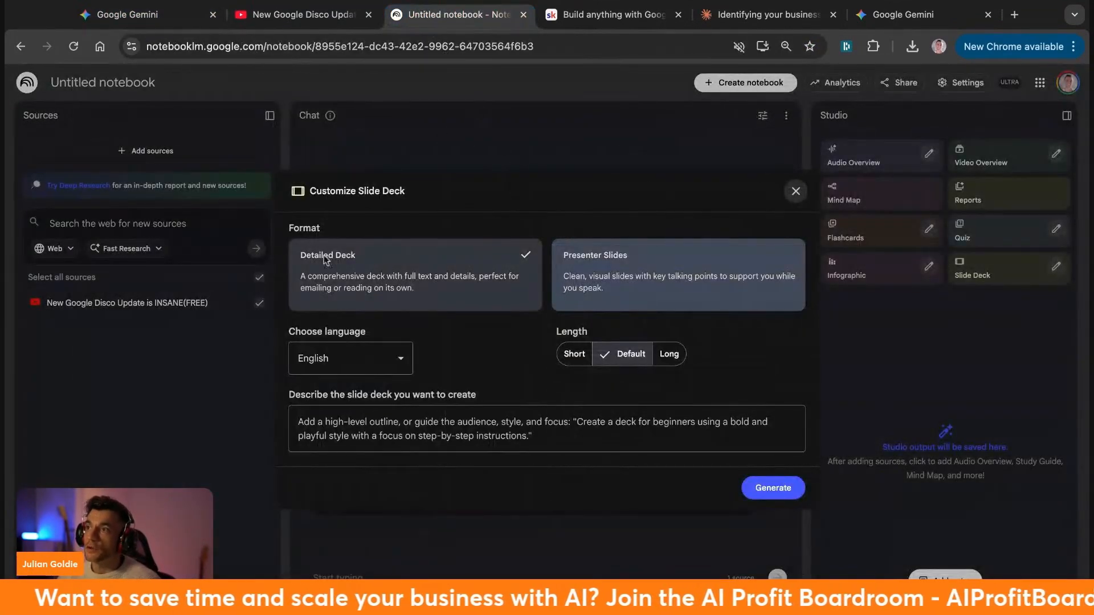
pyautogui.click(795, 191)
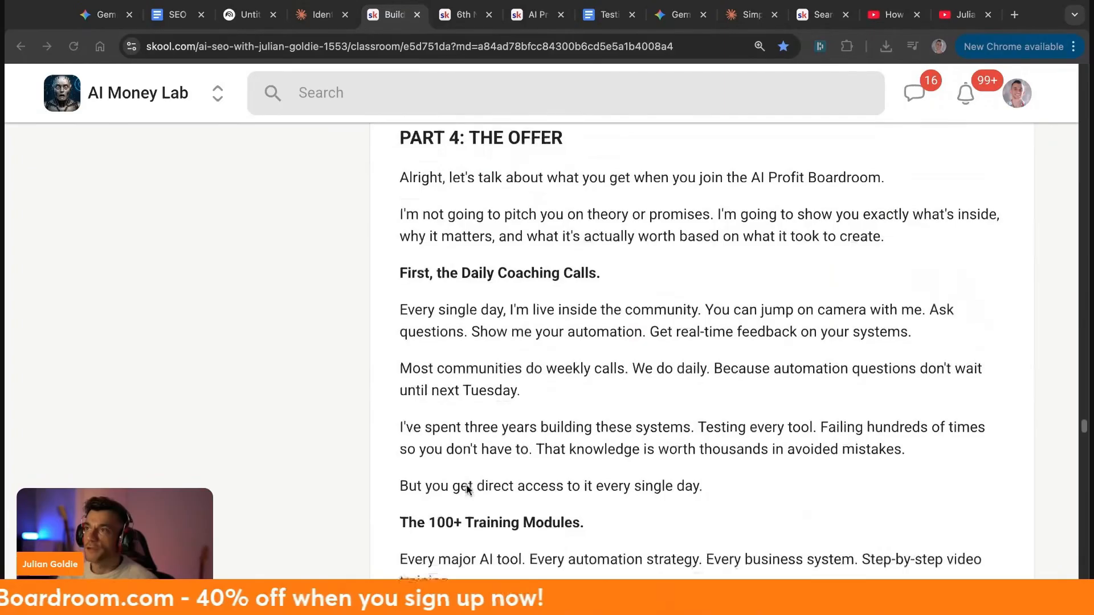
# Examine Part 4: The Offer in the lesson, highlight the heading First, the Daily Coaching Calls, and close the lesson page.
pyautogui.scroll(-3, 397, 142)
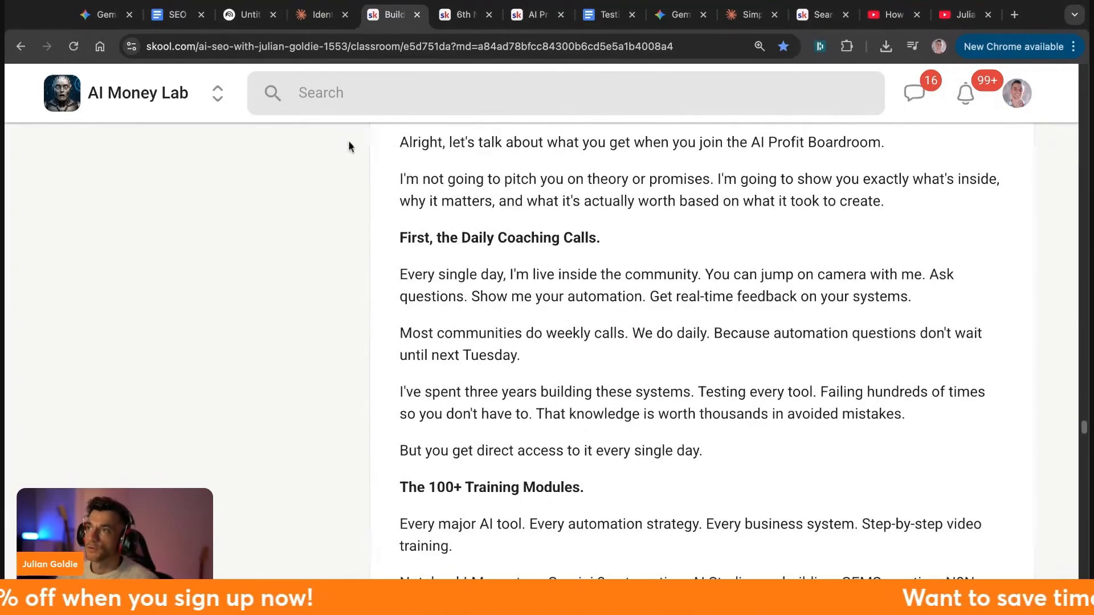
pyautogui.moveTo(886, 143); pyautogui.dragTo(851, 142)
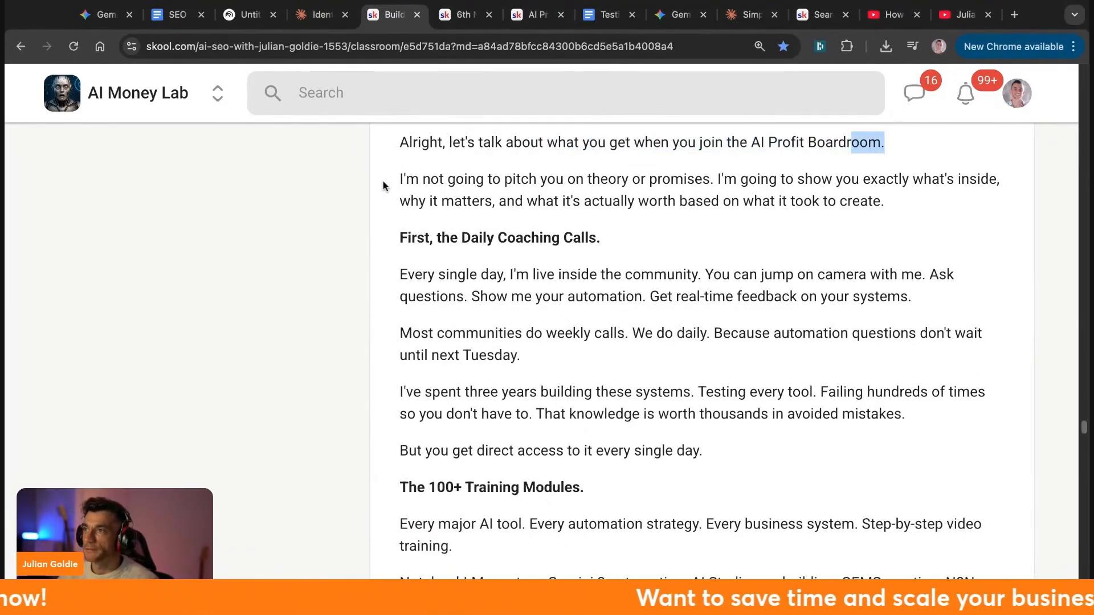
pyautogui.moveTo(399, 238); pyautogui.dragTo(601, 238)
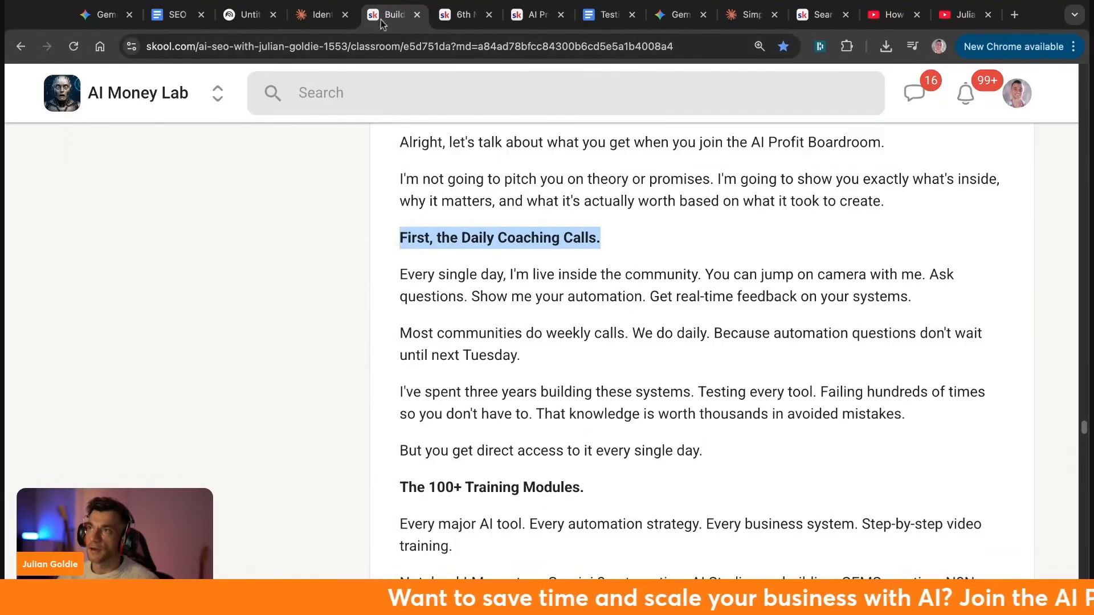
pyautogui.click(417, 15)
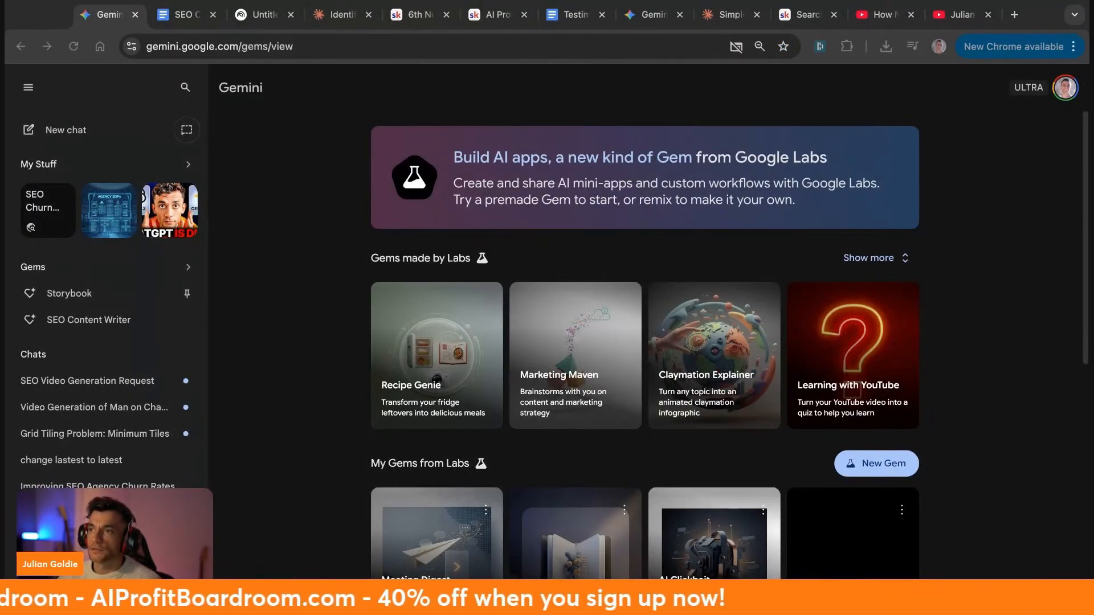
# Switch to the AI Profit Boardroom community and examine the coaching calls in its December 2025 calendar.
pyautogui.click(491, 14)
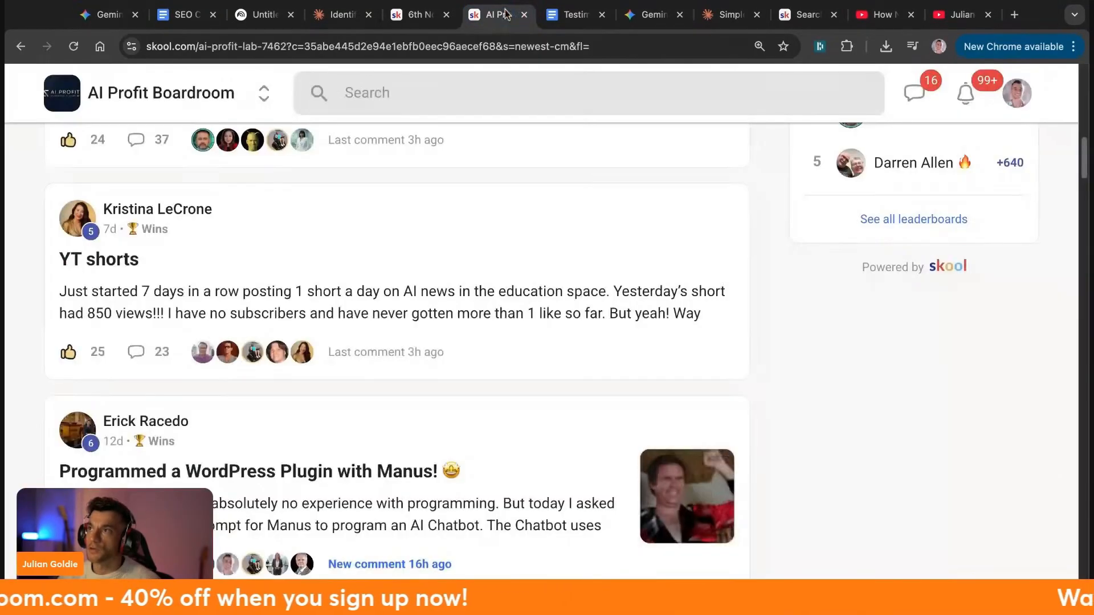
pyautogui.scroll(10, 225, 210)
pyautogui.scroll(1, 224, 209)
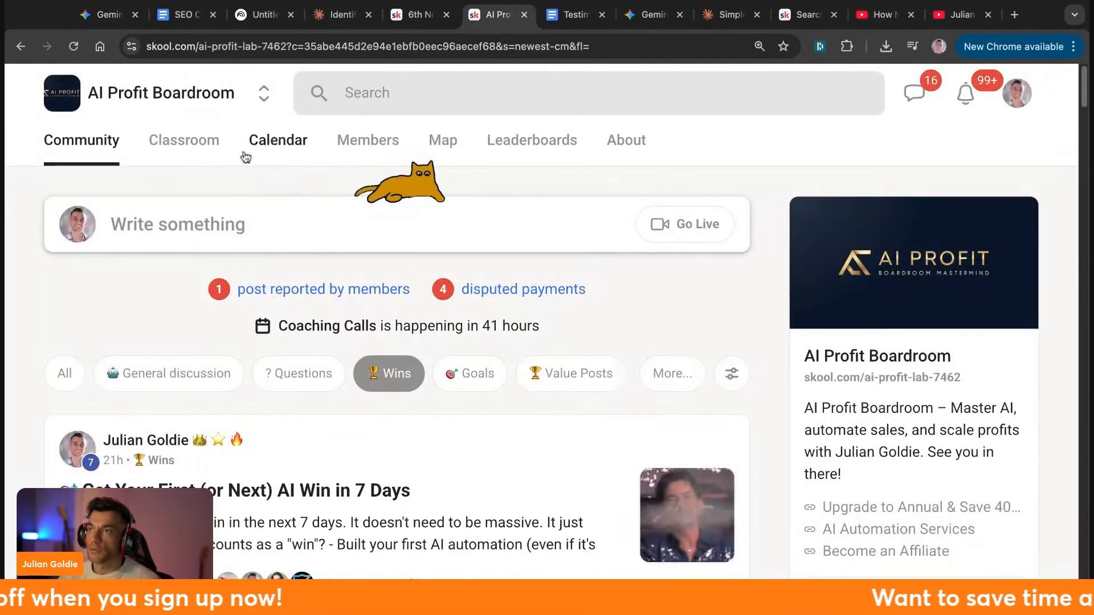
pyautogui.click(278, 140)
pyautogui.scroll(-3, 171, 342)
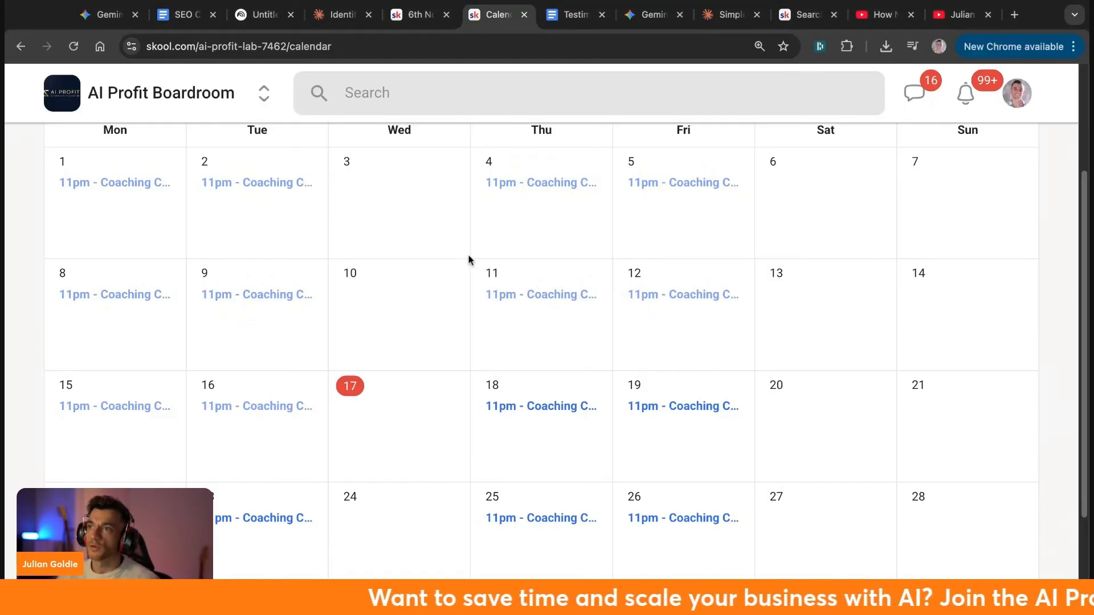
pyautogui.scroll(3, 285, 153)
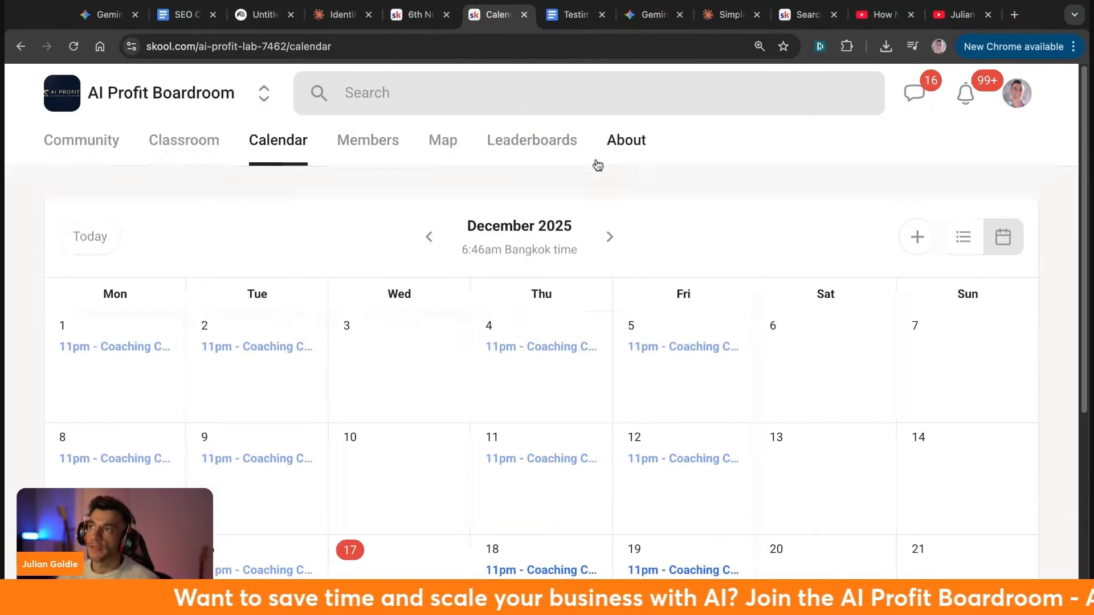
# Open the AI Profit Boardroom's About page and examine its introduction video, price and flash sale details.
pyautogui.click(647, 142)
pyautogui.press('super+minus')
pyautogui.press('super+minus')
pyautogui.press('super+minus')
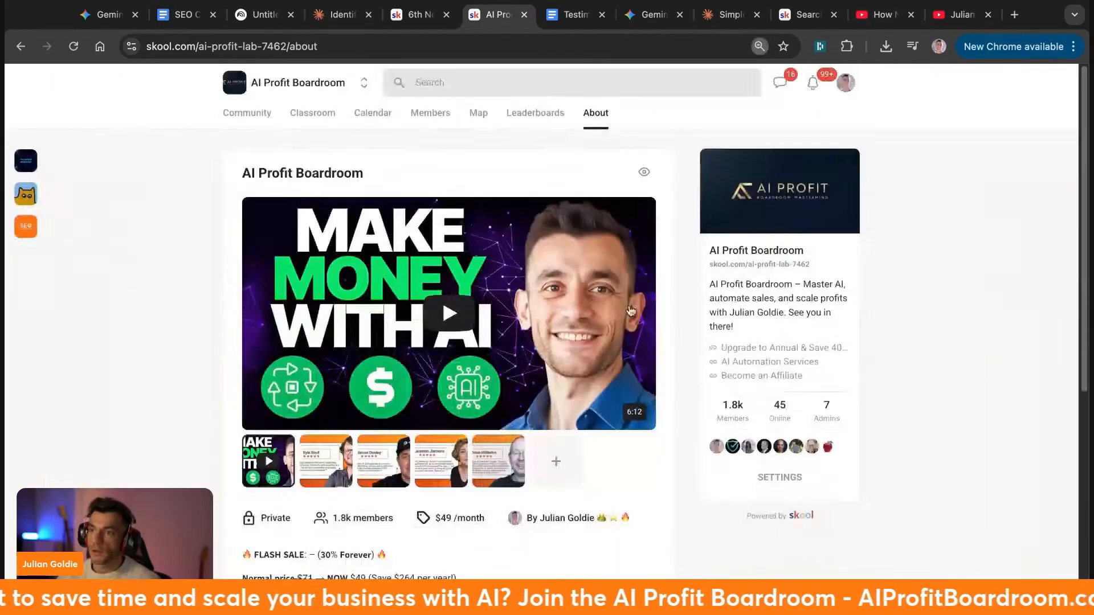
pyautogui.scroll(-1, 653, 209)
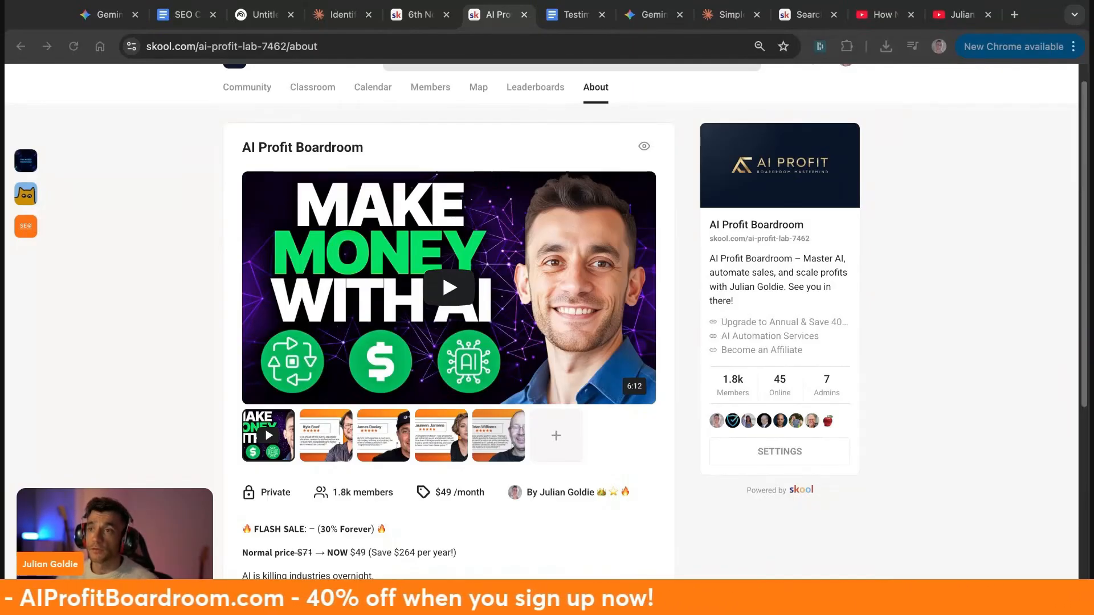
pyautogui.click(992, 343)
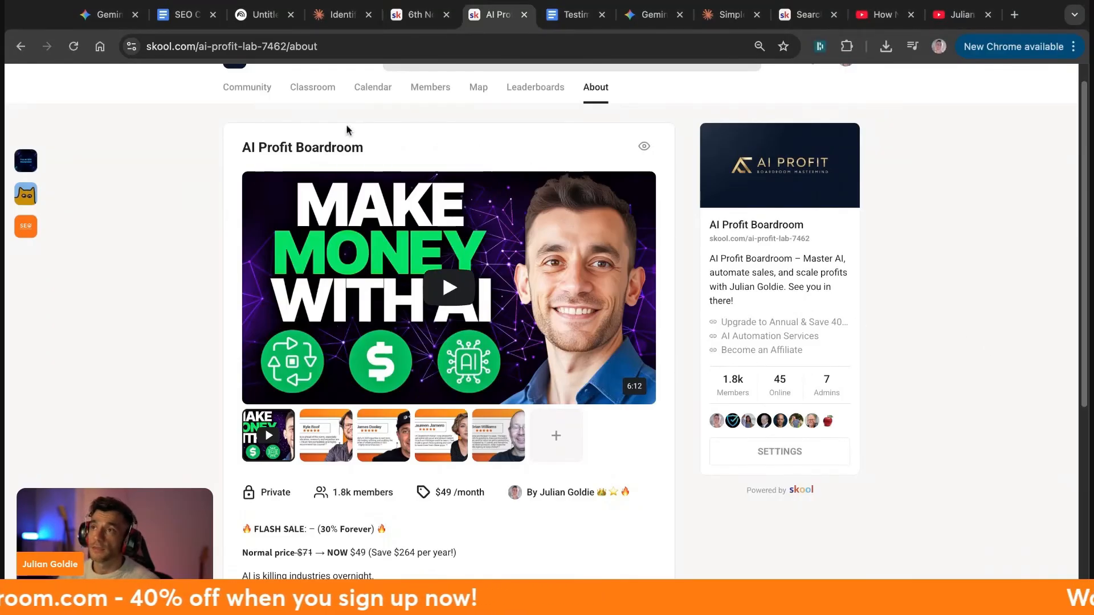
pyautogui.scroll(-1, 348, 374)
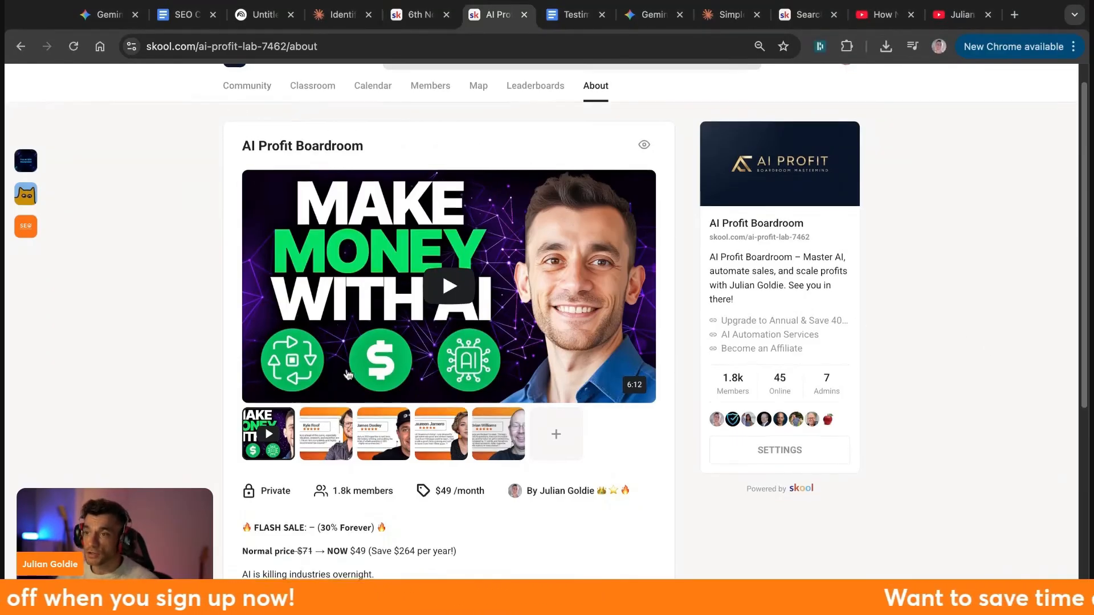
# Return to the community feed, read the post Get Your First (or Next) AI Win in 7 Days, and close it.
pyautogui.hotkey('alt', 'Left')
pyautogui.scroll(-3, 329, 411)
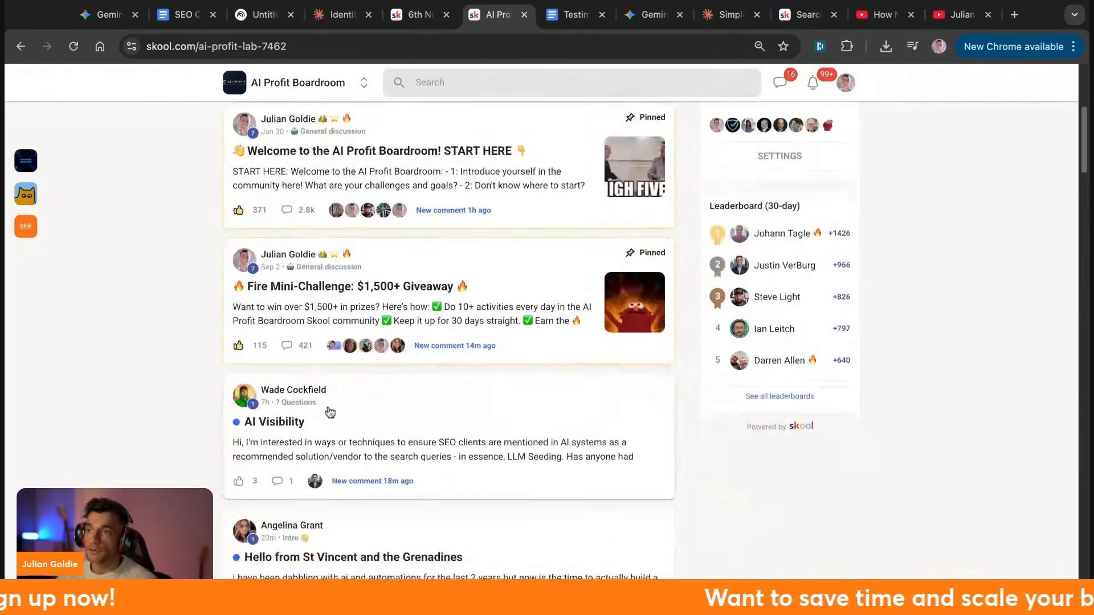
pyautogui.scroll(-3, 342, 411)
pyautogui.scroll(8, 388, 379)
pyautogui.scroll(-10, 413, 370)
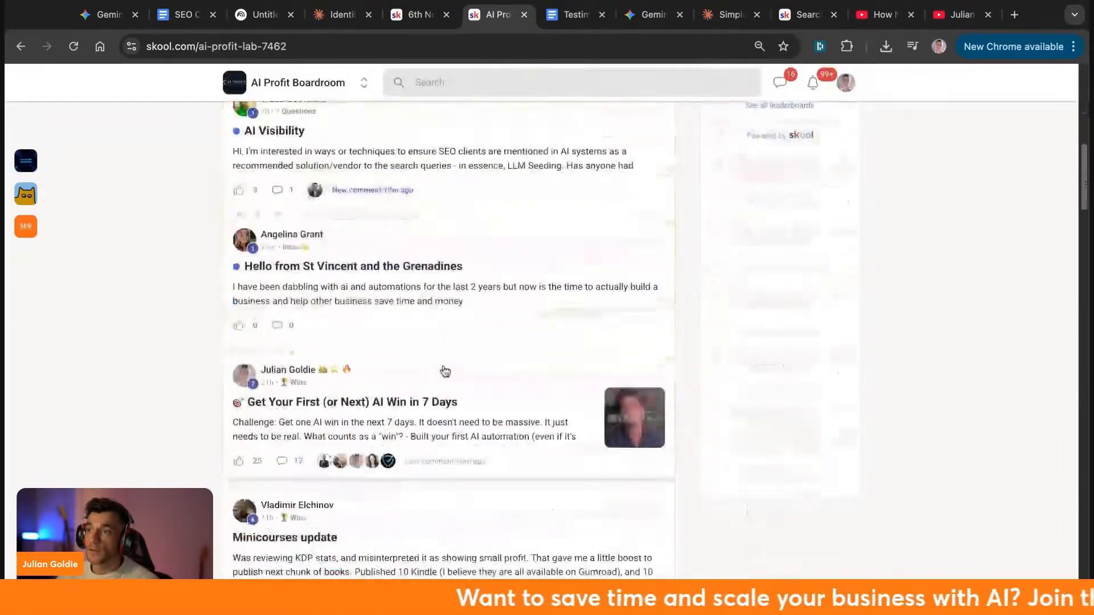
pyautogui.scroll(-1, 445, 372)
pyautogui.click(447, 371)
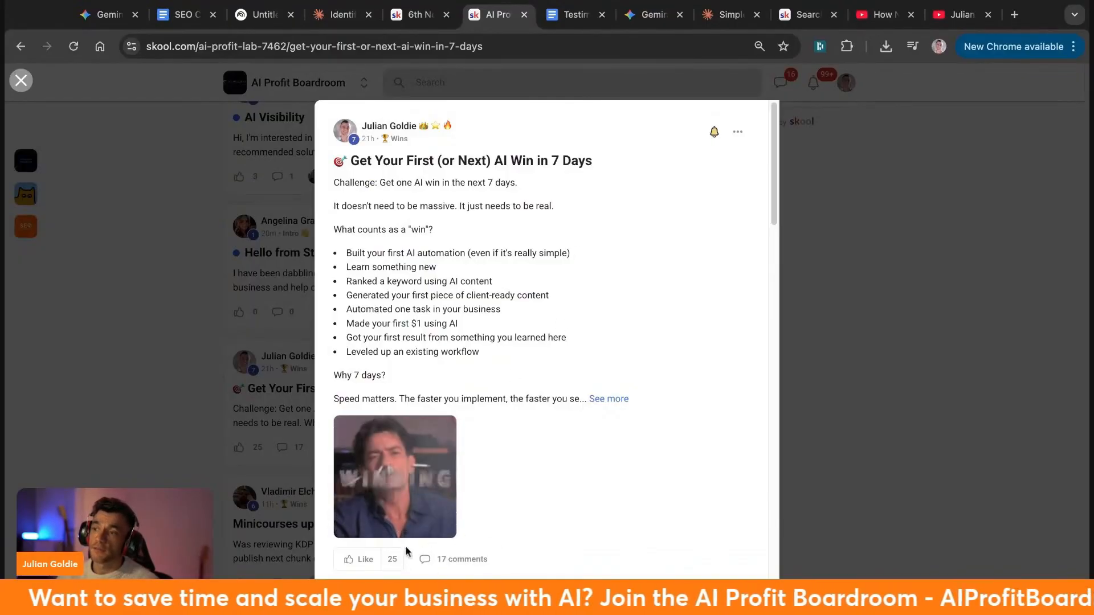
pyautogui.click(83, 420)
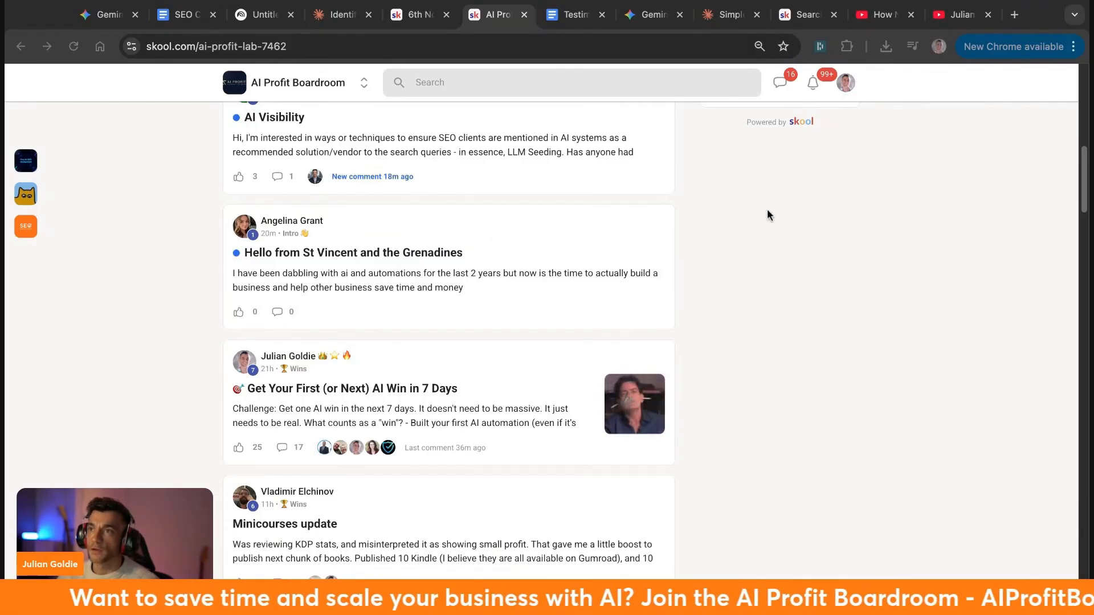
# Search the community for "skool" and examine the matching Classroom lessons.
pyautogui.scroll(10, 767, 215)
pyautogui.click(439, 83)
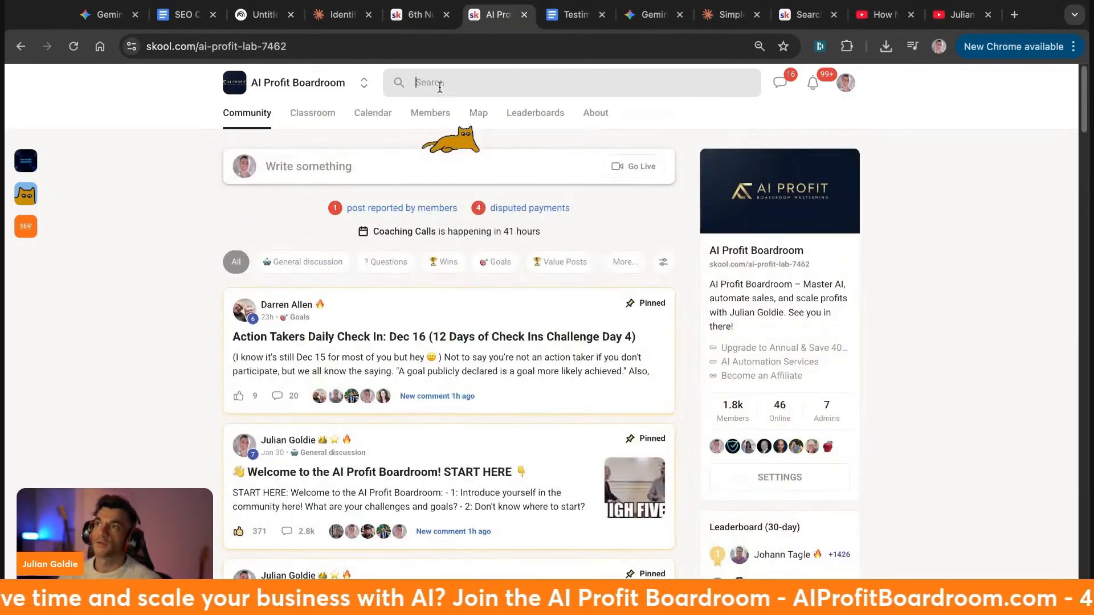
pyautogui.write('skool')
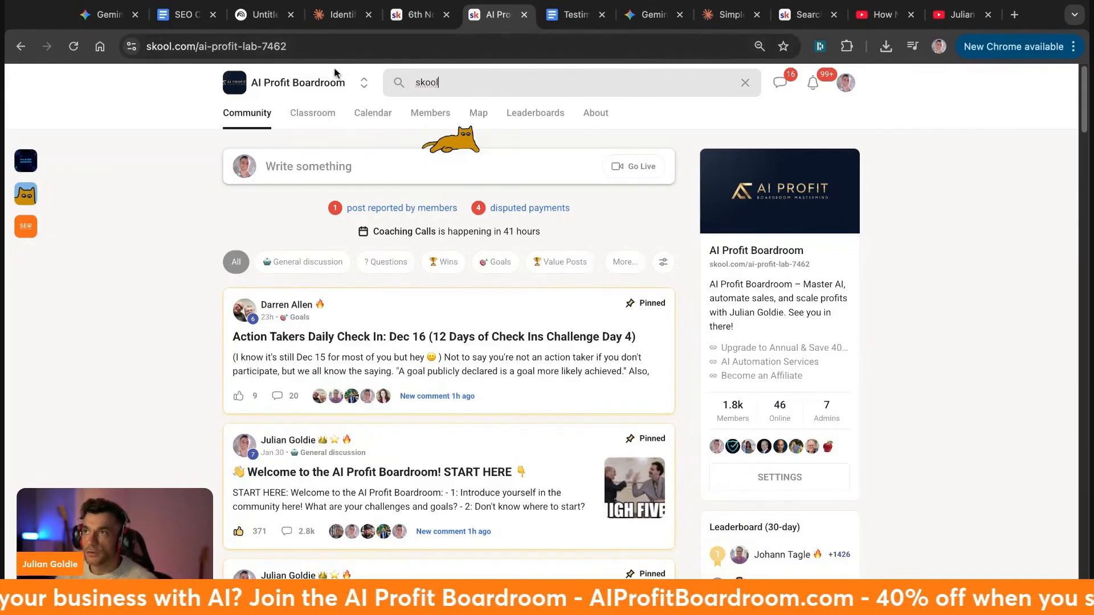
pyautogui.press('Return')
pyautogui.click(333, 114)
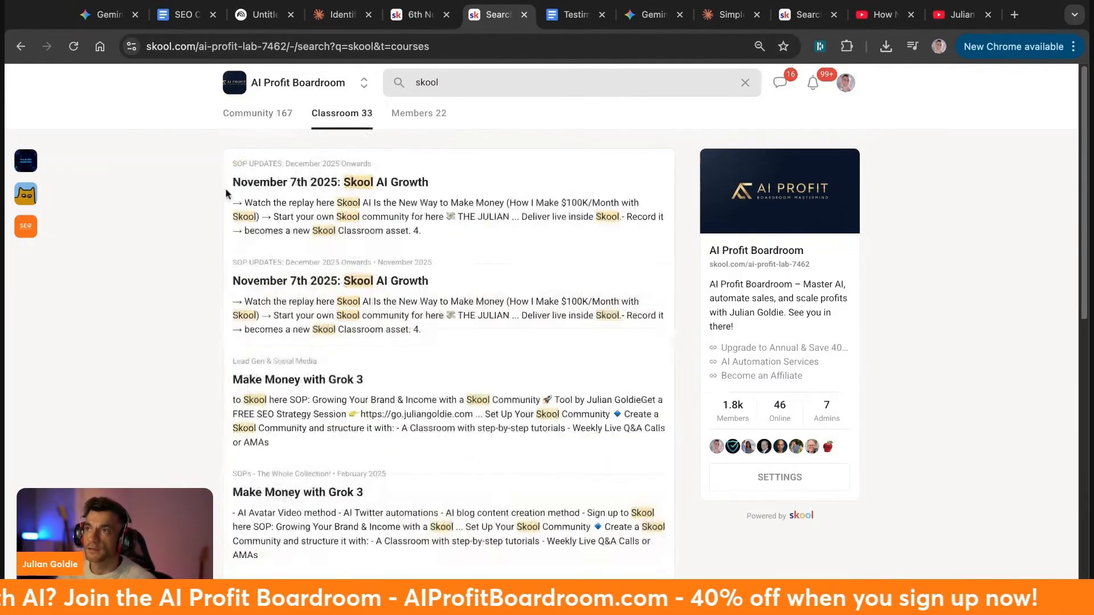
pyautogui.scroll(-4, 265, 347)
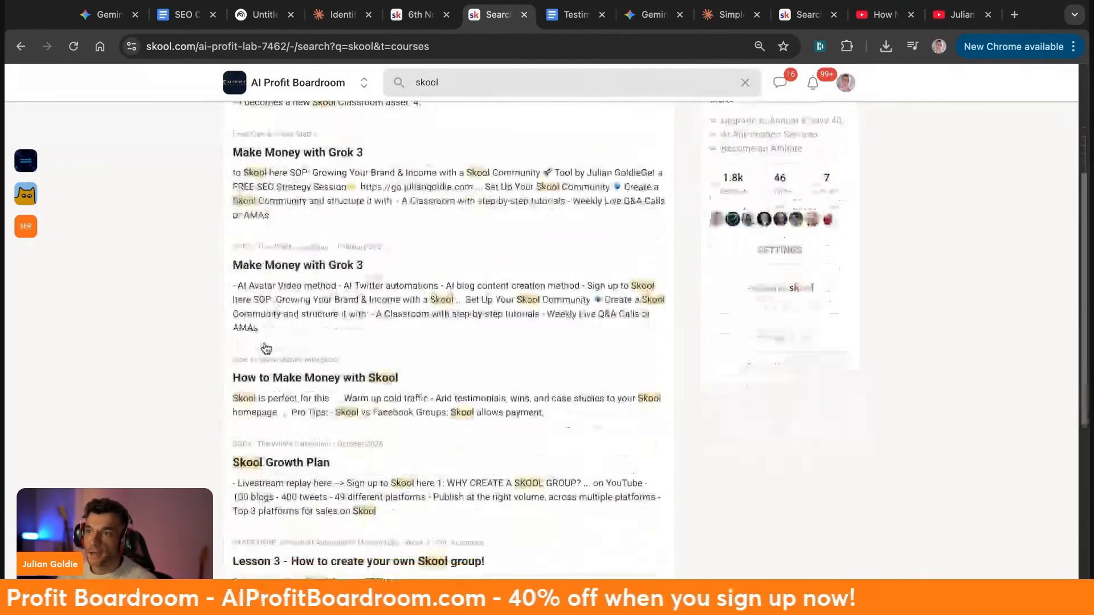
pyautogui.scroll(-3, 266, 348)
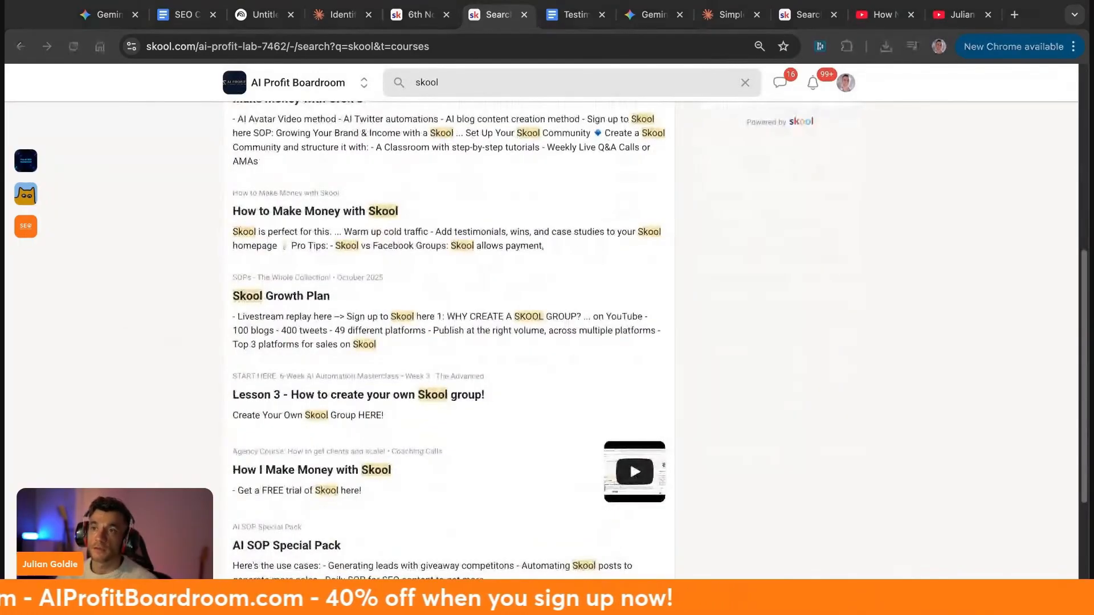
pyautogui.scroll(10, 588, 475)
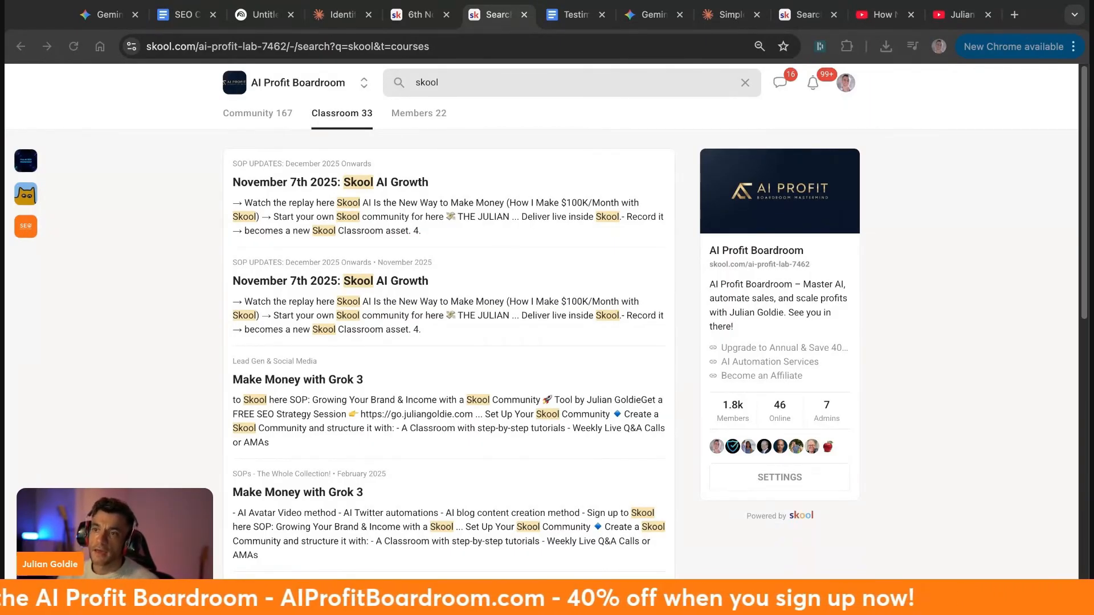
# Open the AI Avatar Videos lesson under Lead Gen & Social Media, then go to the Classroom overview.
pyautogui.click(1001, 424)
pyautogui.press('super+l')
pyautogui.write('ai prof ai')
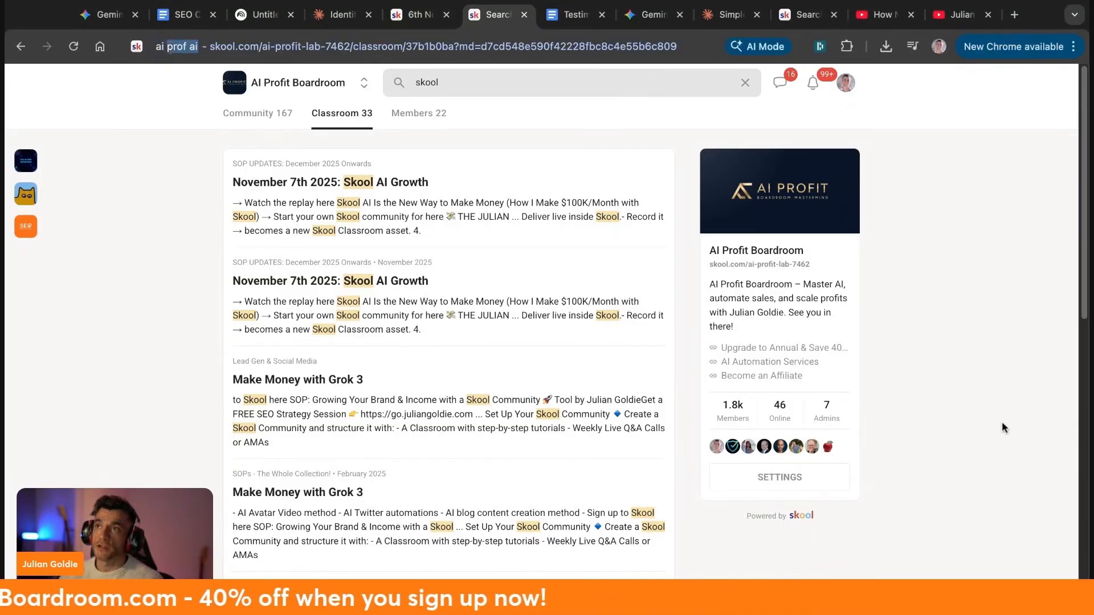
pyautogui.press('Return')
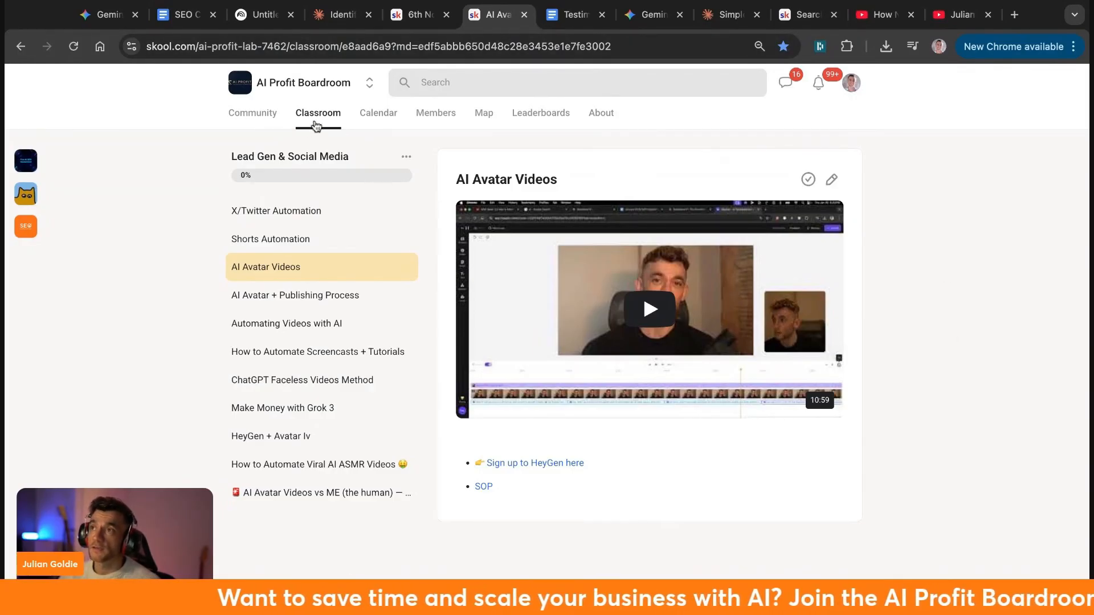
pyautogui.hotkey('alt', 'Left')
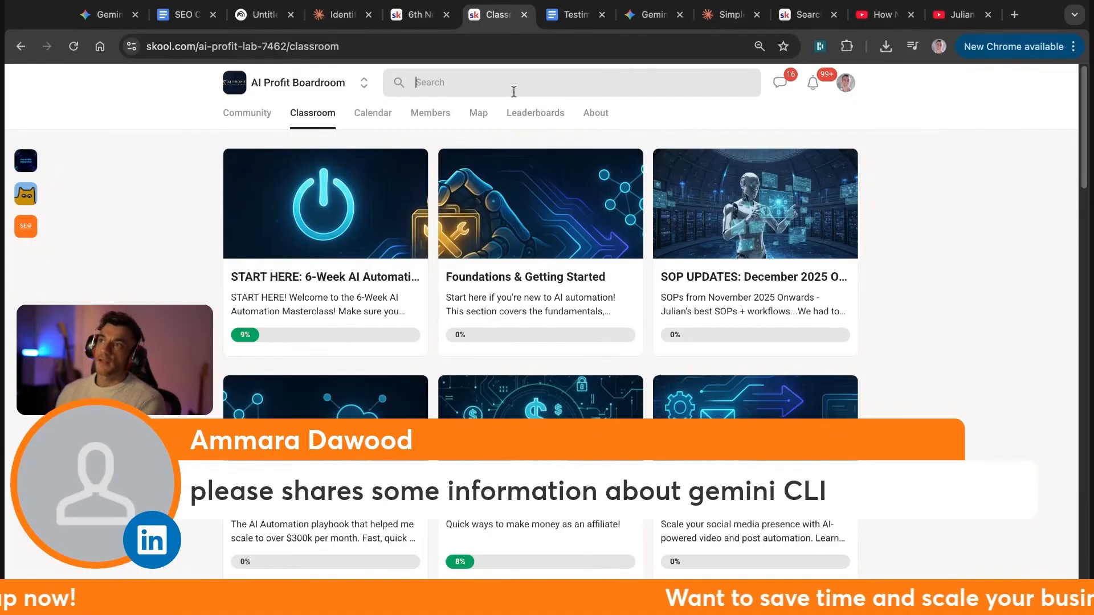
# Search the Classroom for "gemini cli", open the lesson 4th December: New Gemini CLI Update, and examine its SOP.
pyautogui.write('g')
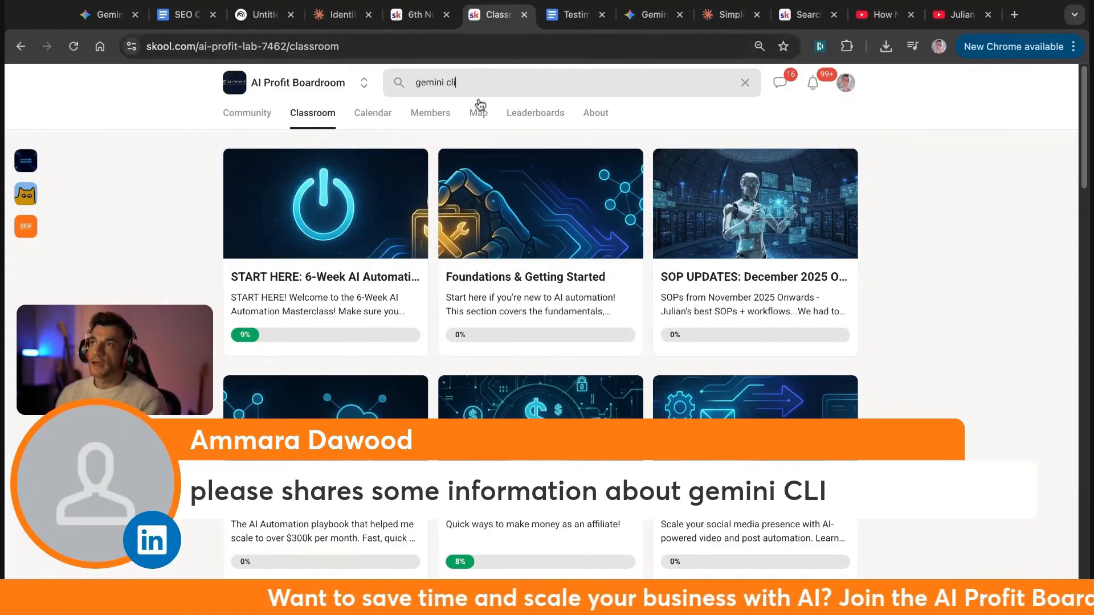
pyautogui.write('emini cli')
pyautogui.press('Return')
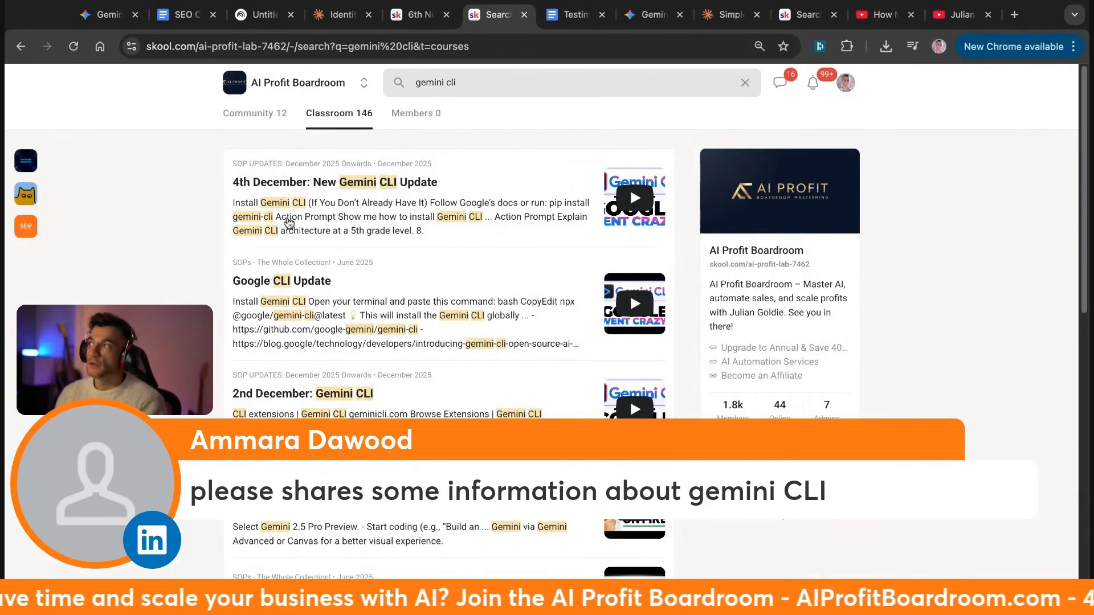
pyautogui.click(287, 223)
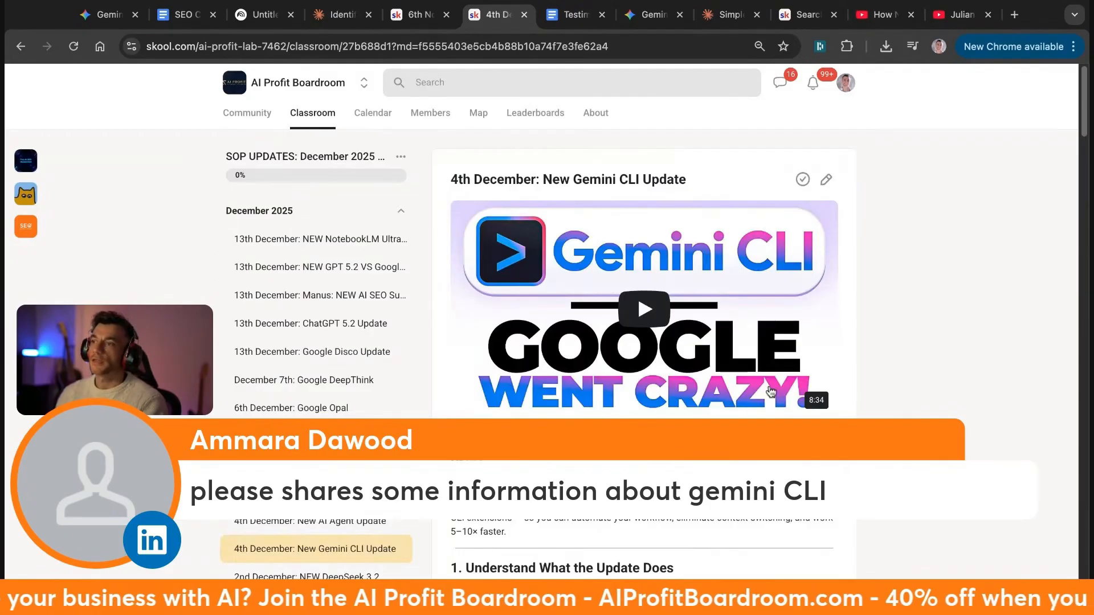
pyautogui.scroll(-20, 771, 390)
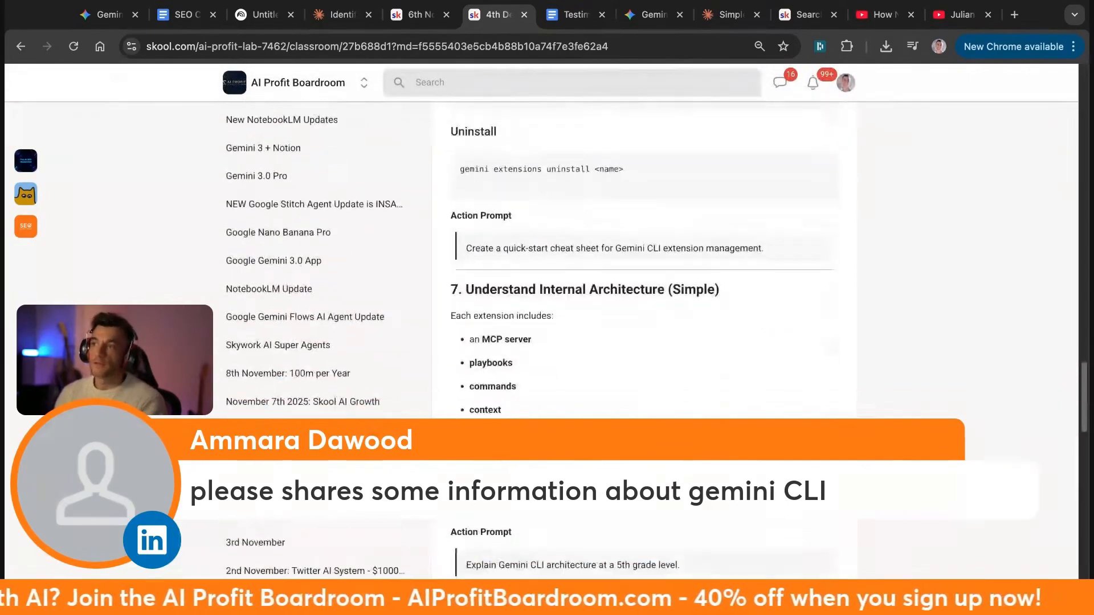
pyautogui.scroll(20, 538, 393)
pyautogui.scroll(-5, 577, 540)
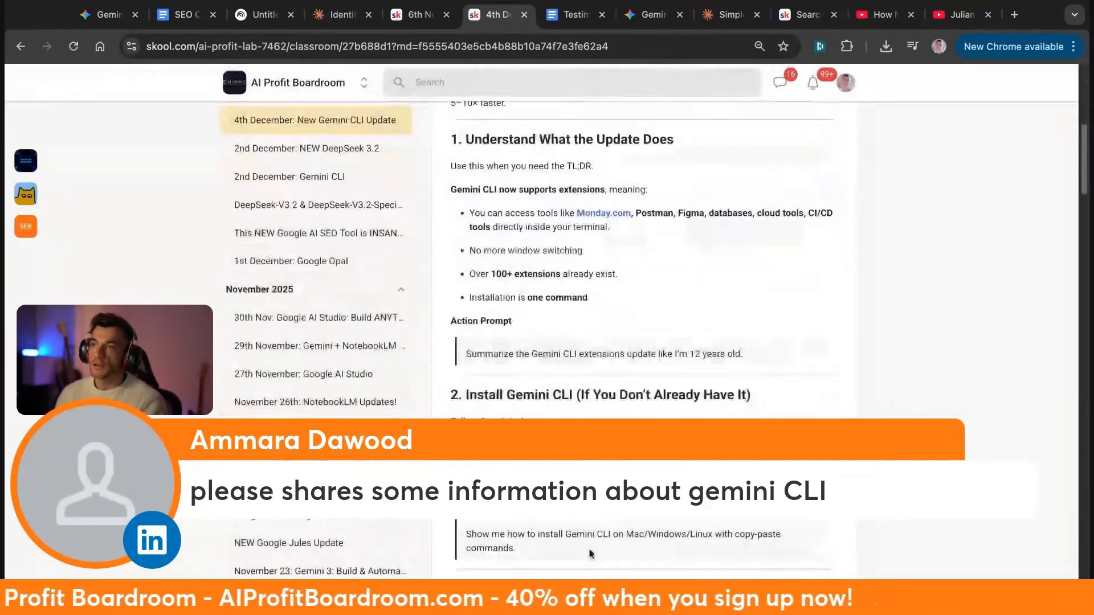
pyautogui.scroll(5, 576, 540)
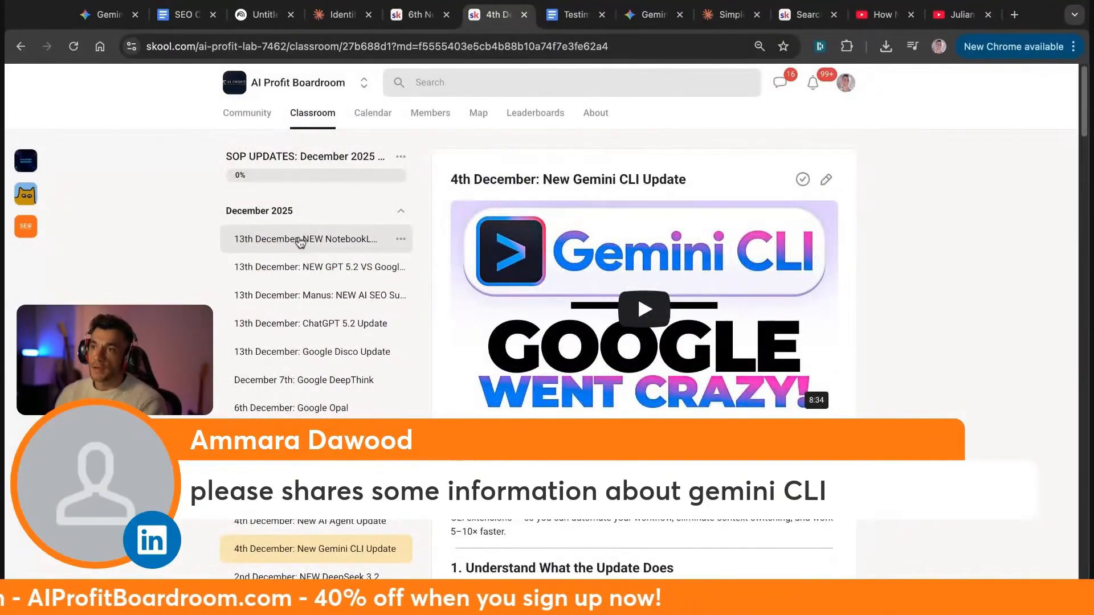
# View the 13th December lessons NEW NotebookLM Ultra Update and Manus: NEW AI SEO Super Agent.
pyautogui.click(300, 241)
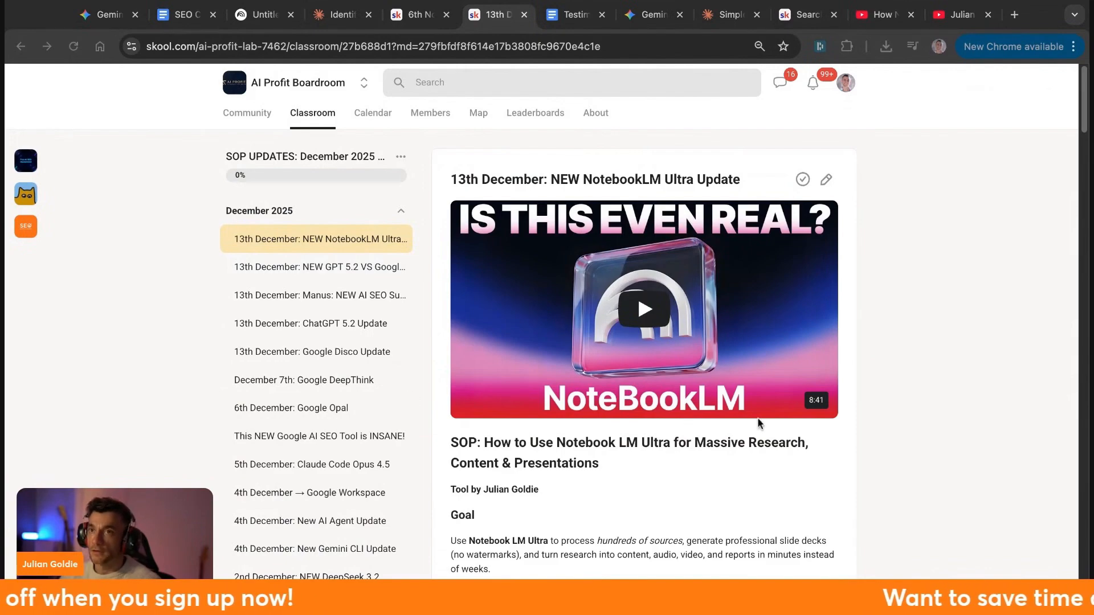
pyautogui.click(930, 401)
pyautogui.hotkey('ctrl', '+')
pyautogui.hotkey('ctrl', '+')
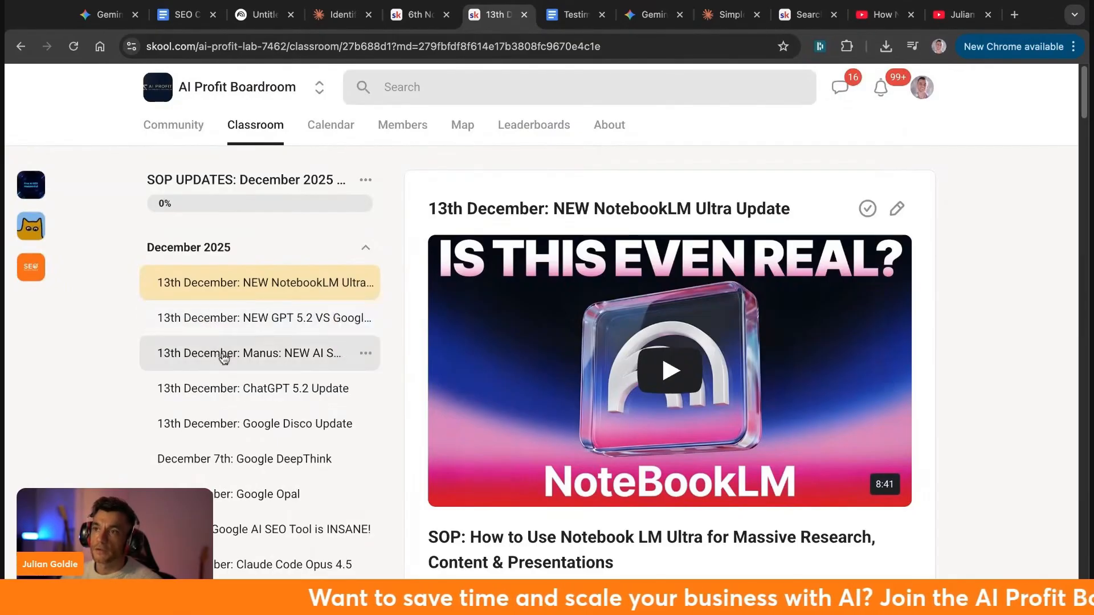
pyautogui.click(224, 356)
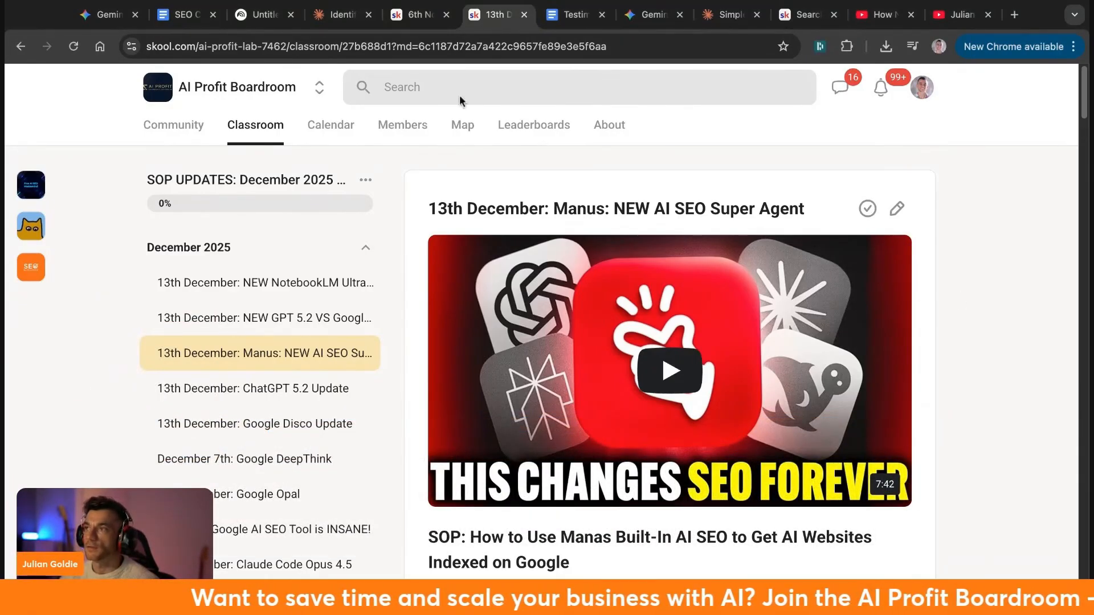
# Search the Classroom for "books", open the 1 Click Book Generator lesson, and examine its content.
pyautogui.write('books')
pyautogui.press('Return')
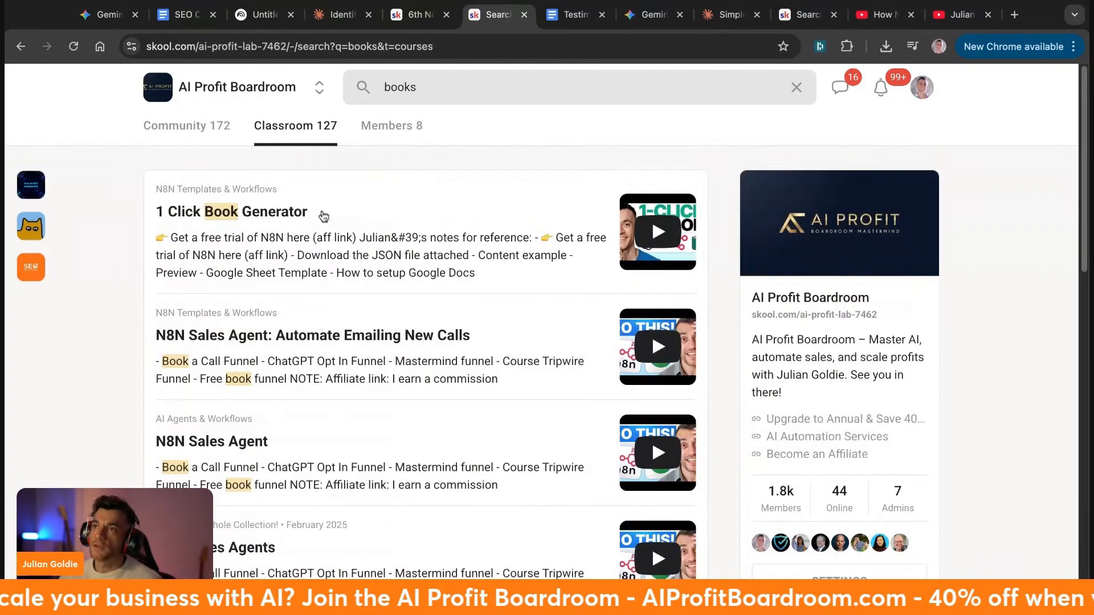
pyautogui.scroll(-1, 367, 252)
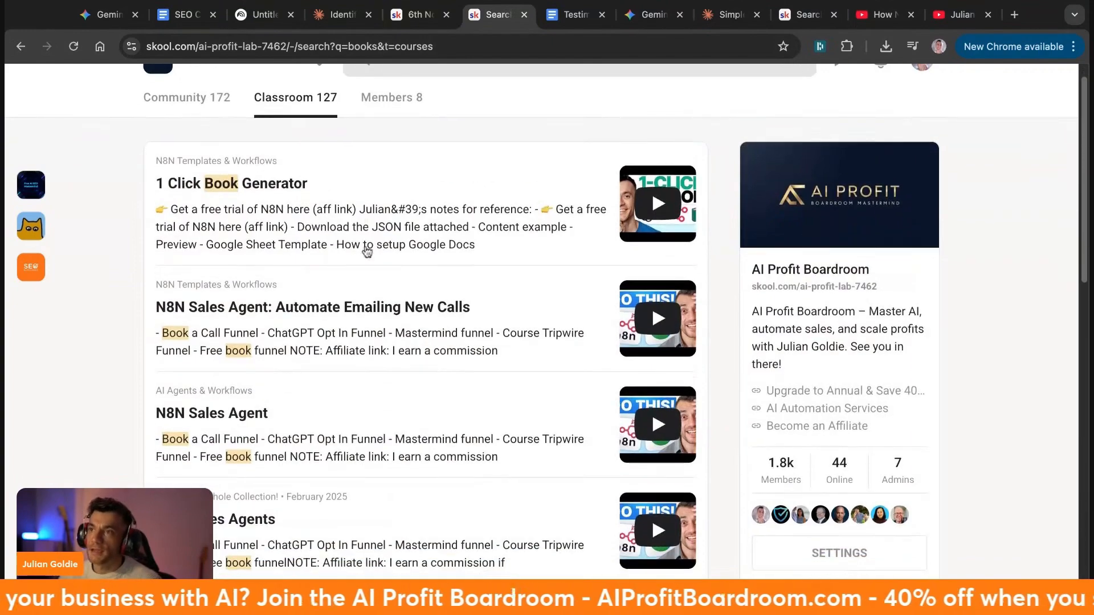
pyautogui.click(335, 205)
pyautogui.scroll(-15, 655, 266)
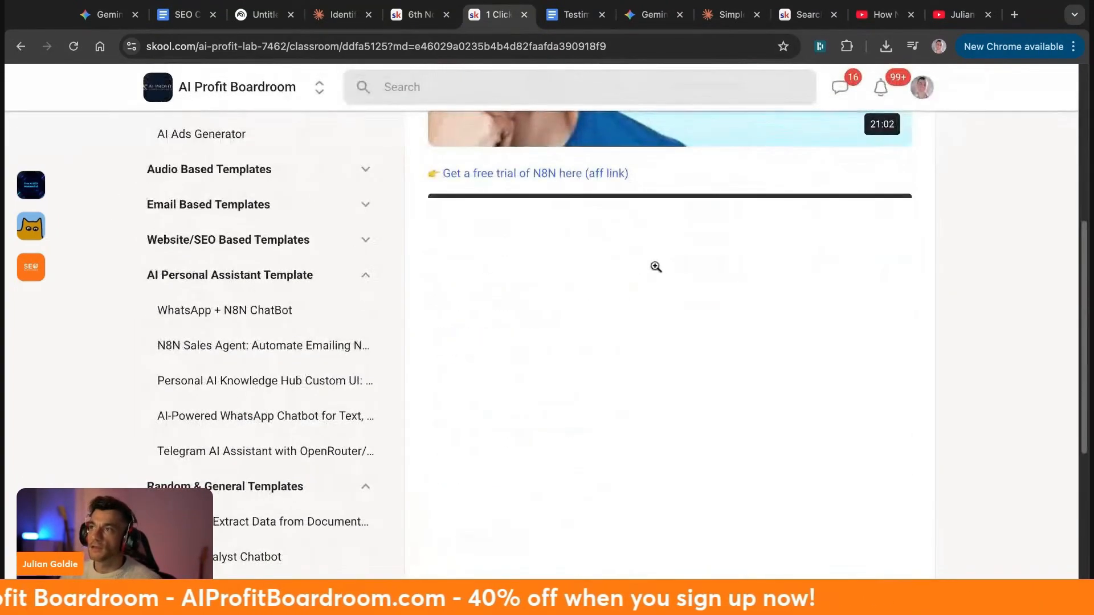
pyautogui.scroll(15, 656, 266)
pyautogui.scroll(-4, 597, 391)
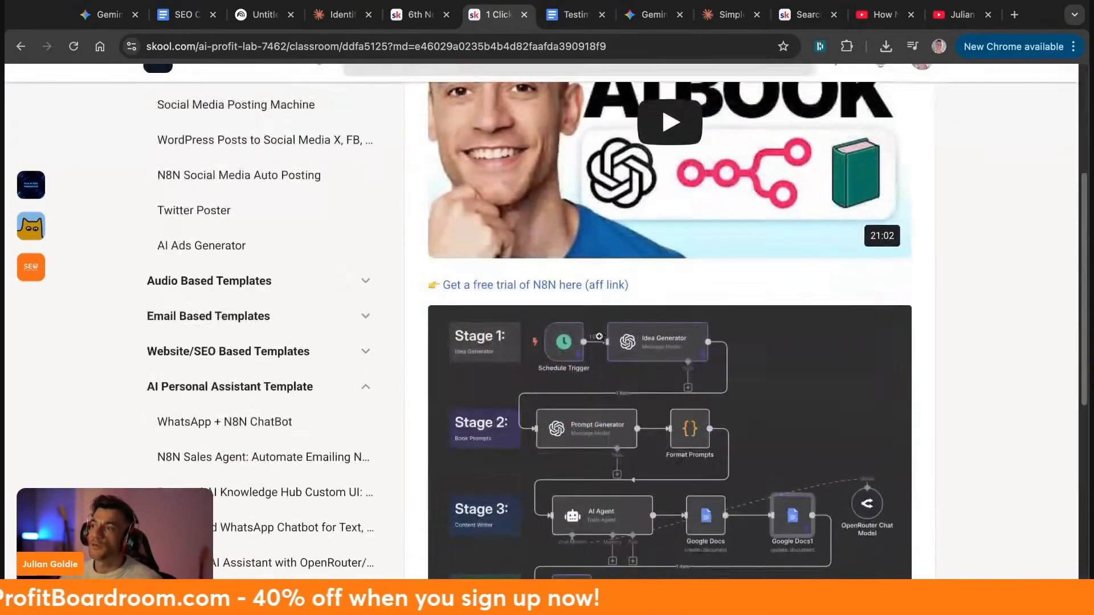
# Enlarge the lesson's four-stage N8N workflow image, examine it, and return to the lesson.
pyautogui.click(597, 390)
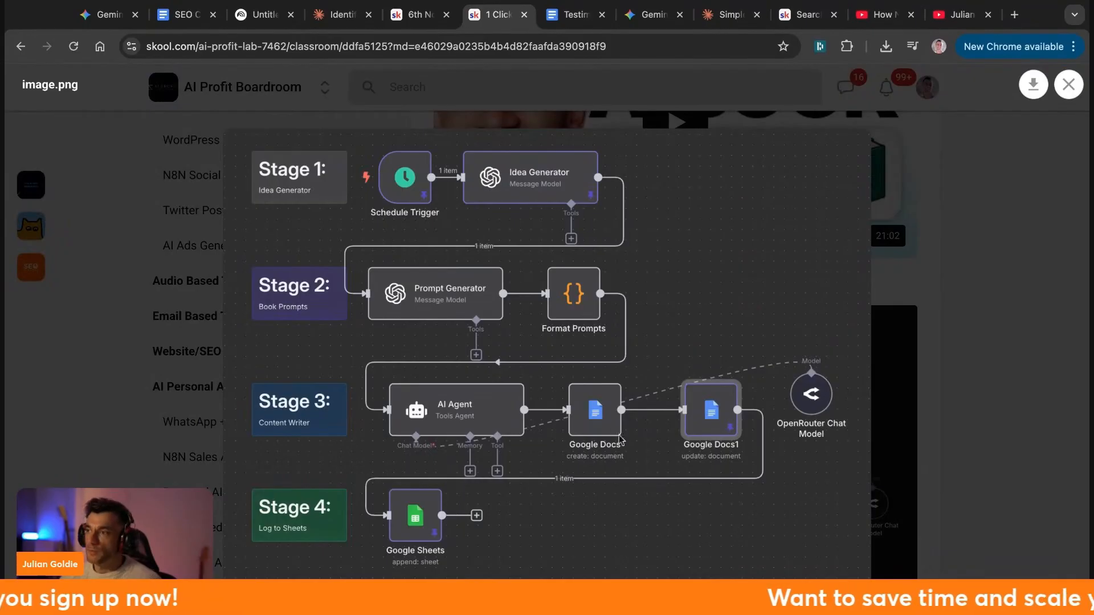
pyautogui.click(930, 428)
pyautogui.scroll(10, 640, 228)
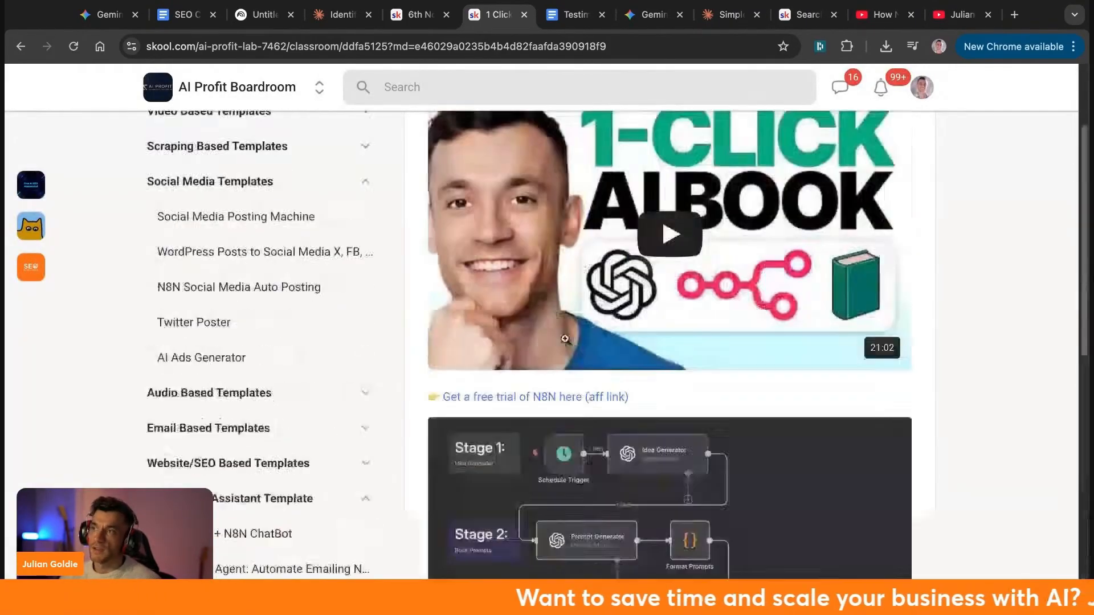